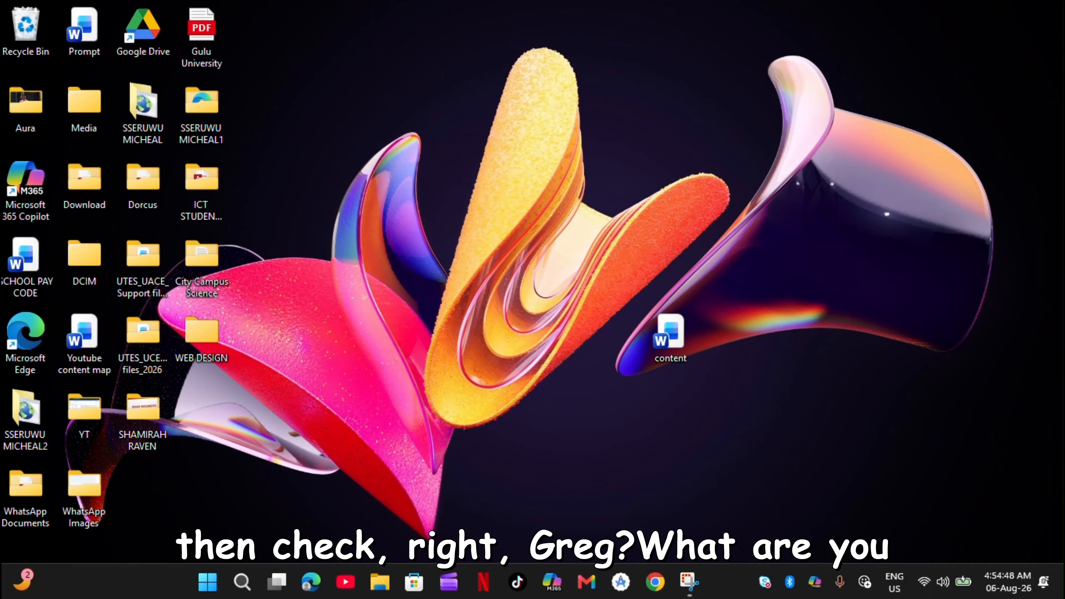
Step: Refresh the desktop and create a new folder on it
right_click(264, 203)
left_click(236, 238)
right_click(160, 145)
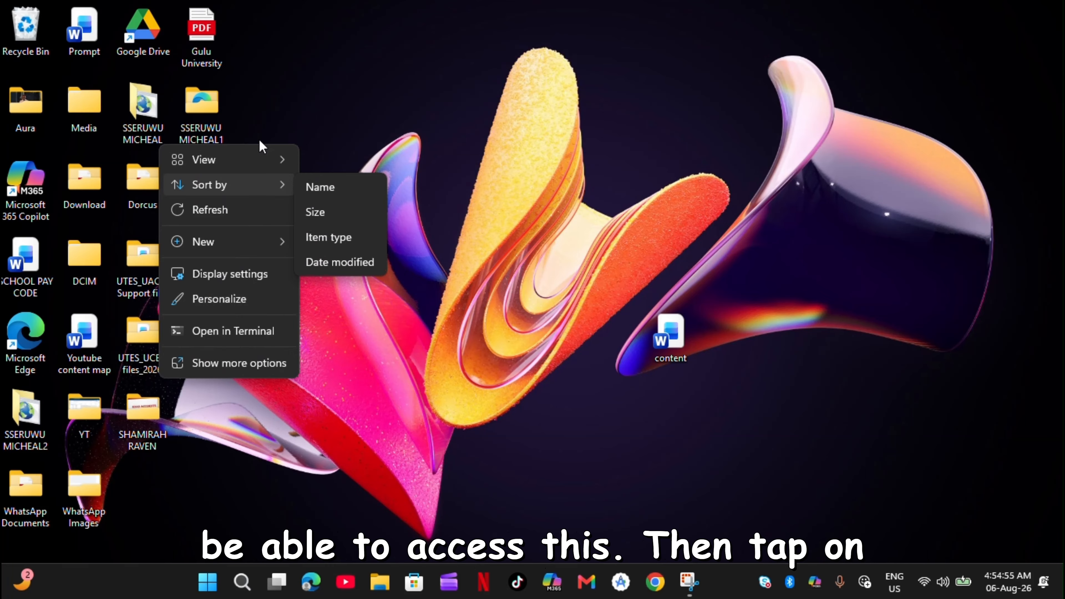
mouse_move(233, 243)
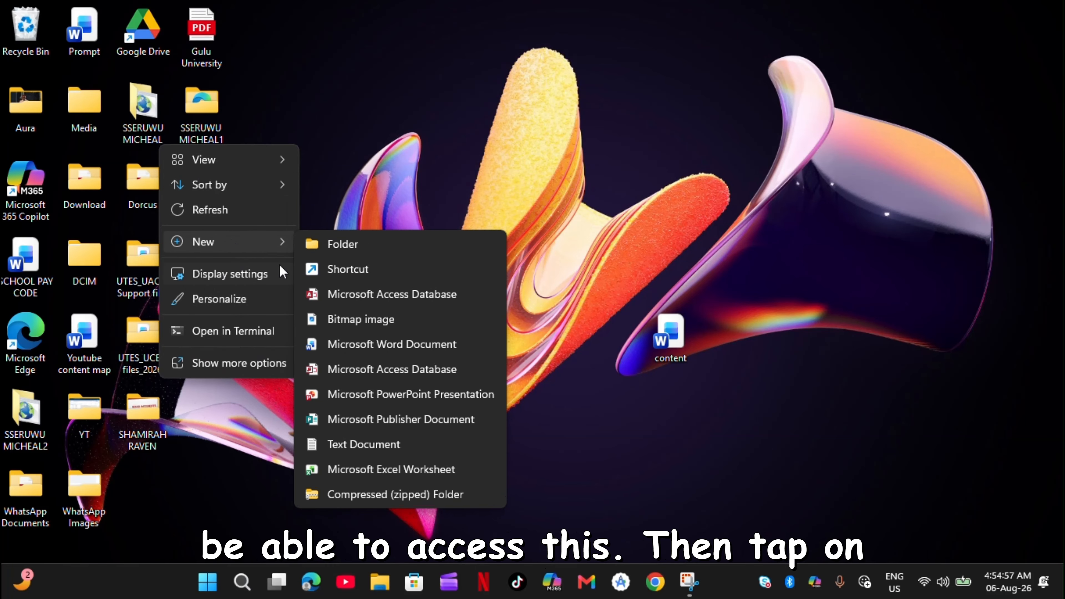
left_click(322, 252)
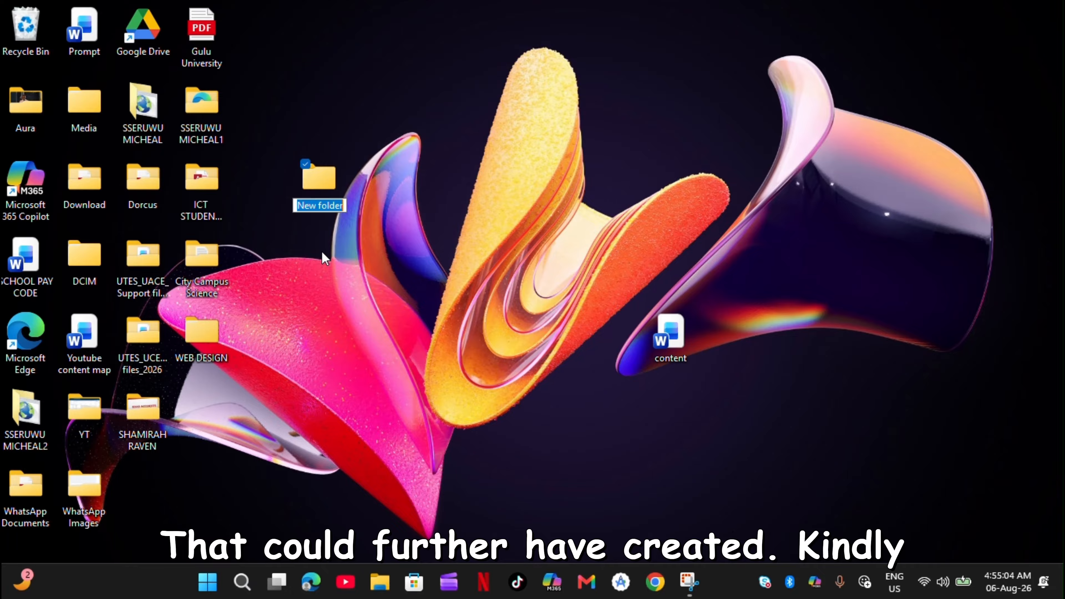
Step: Name the new desktop folder "Microsoft Office 2026"
type("M")
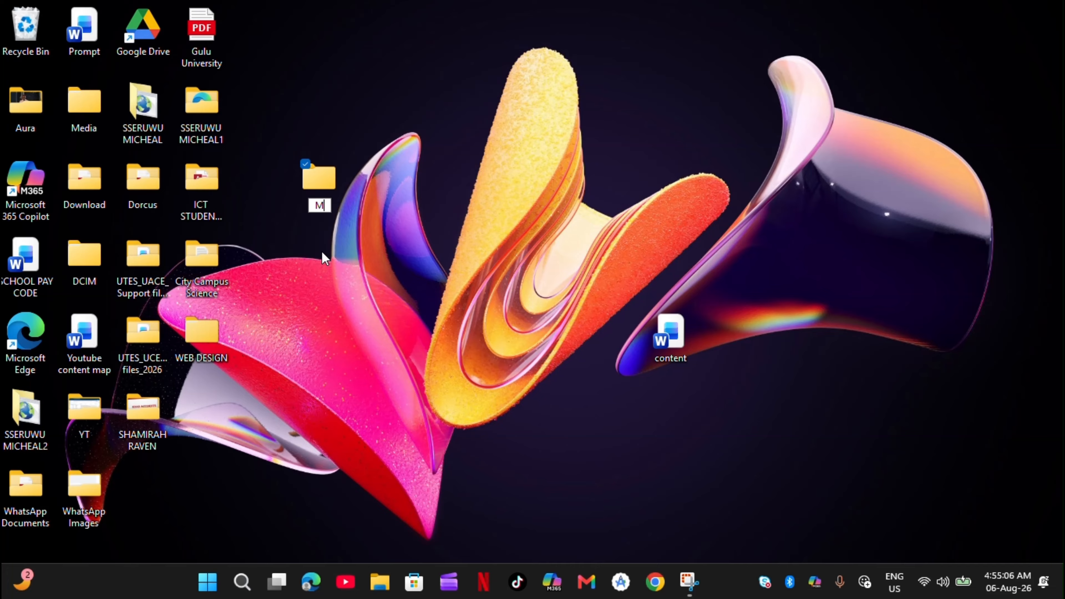
type("icrosof")
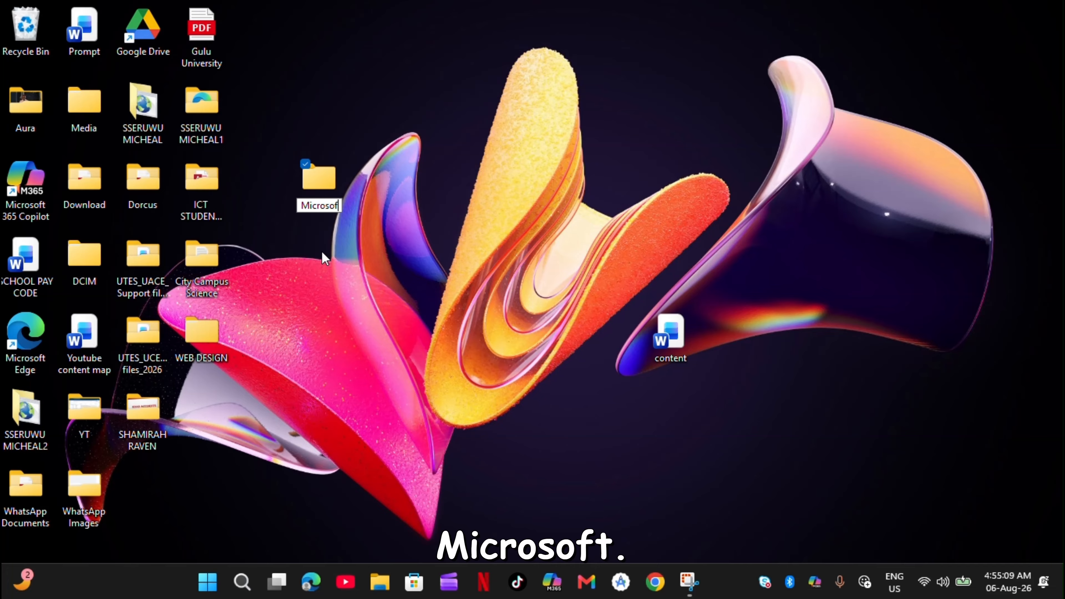
type("t ")
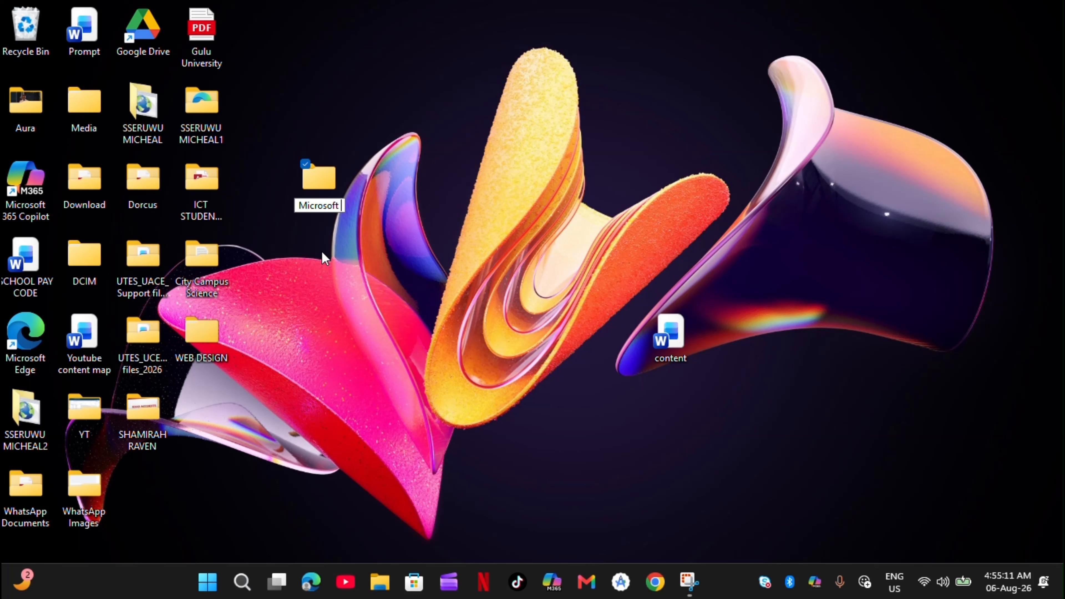
type("Offi")
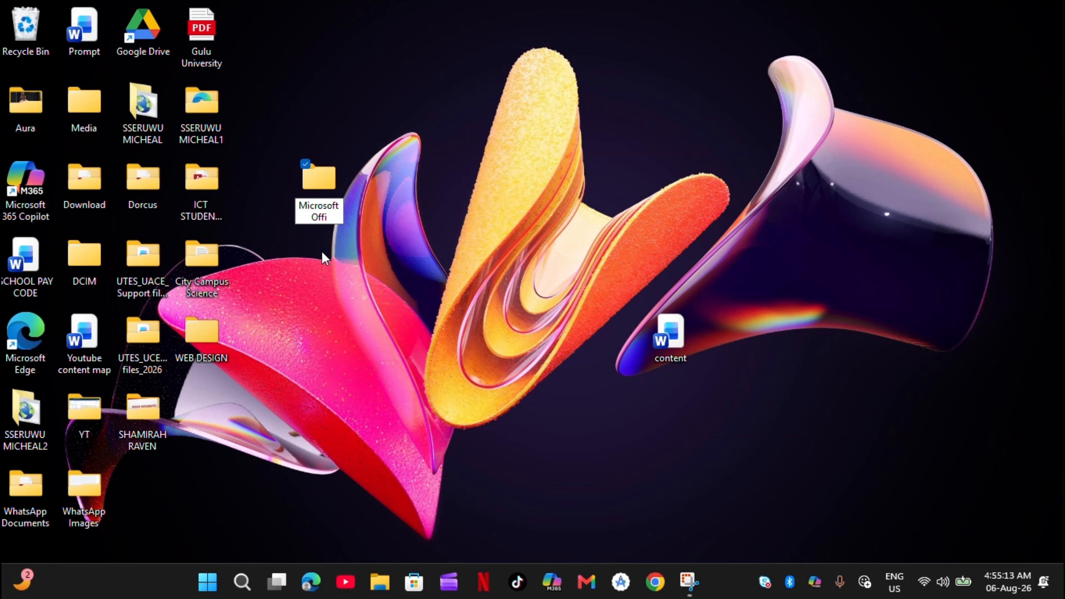
type("ce ")
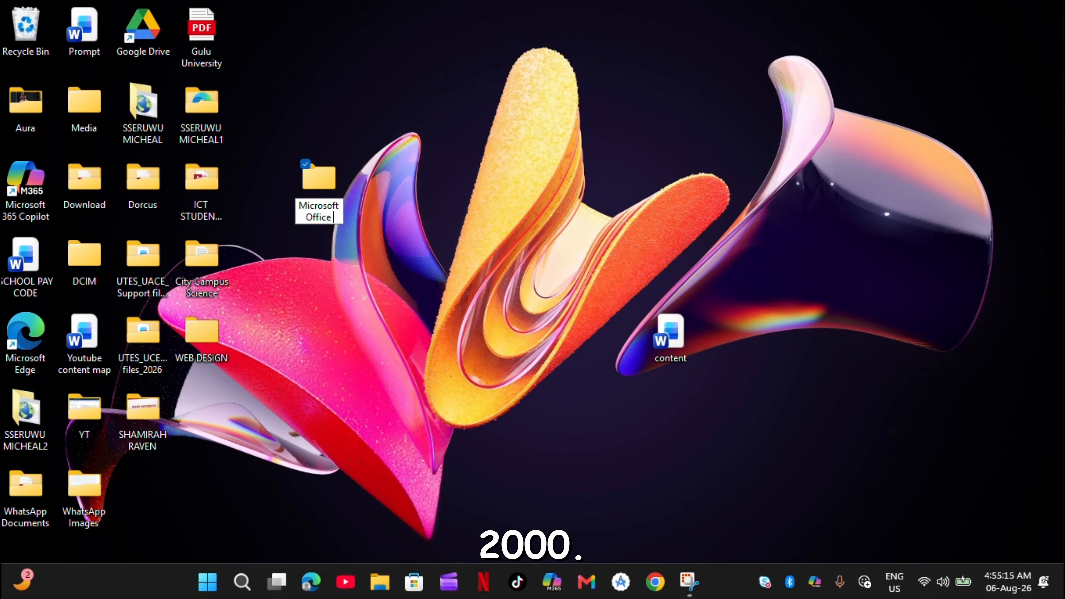
type("20")
key("BackSpace")
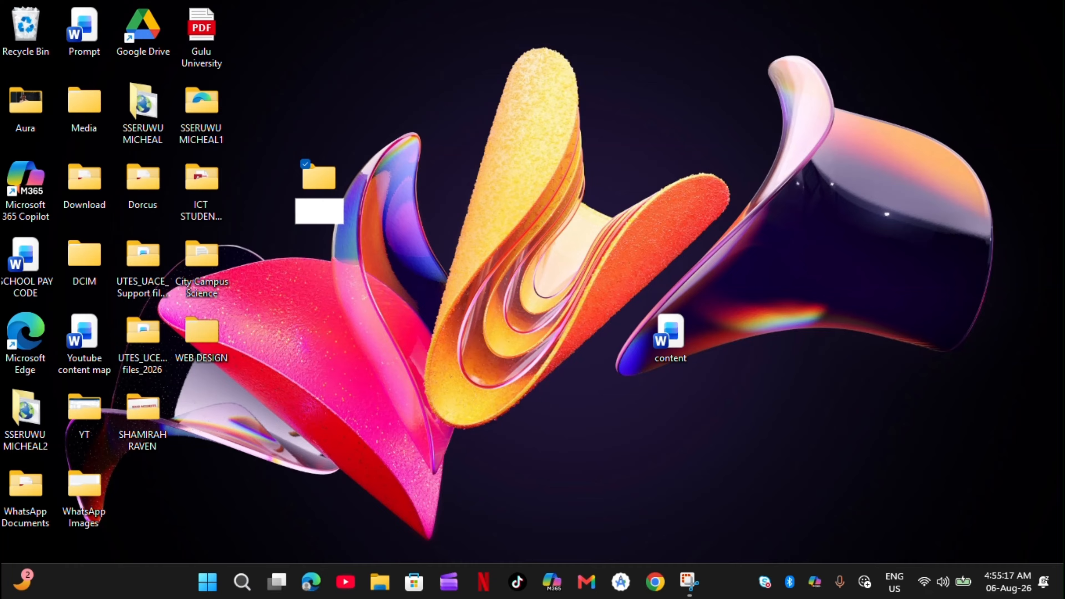
type("026")
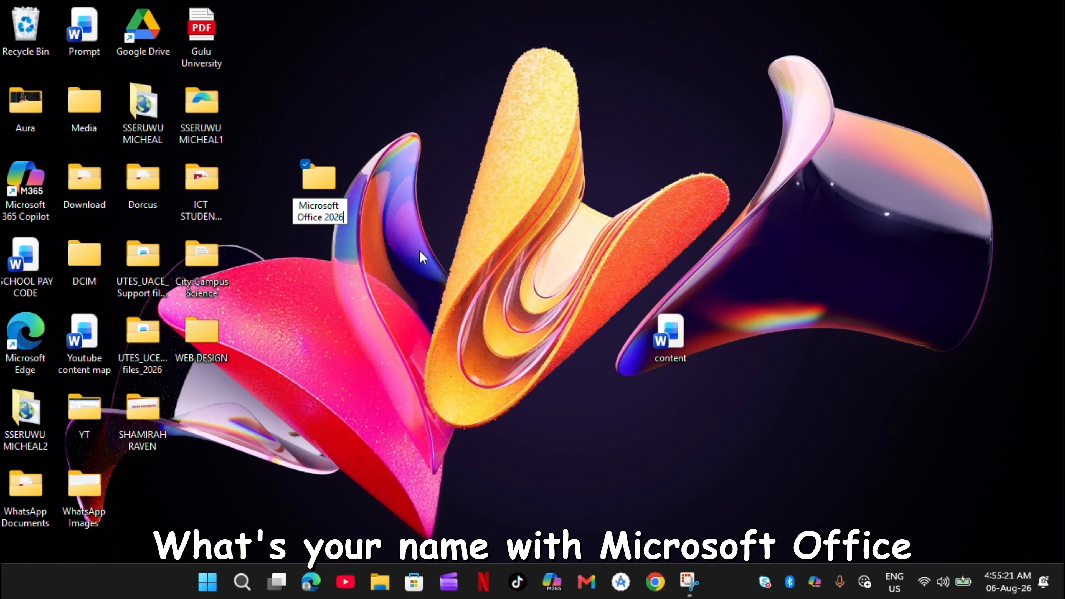
key("Return")
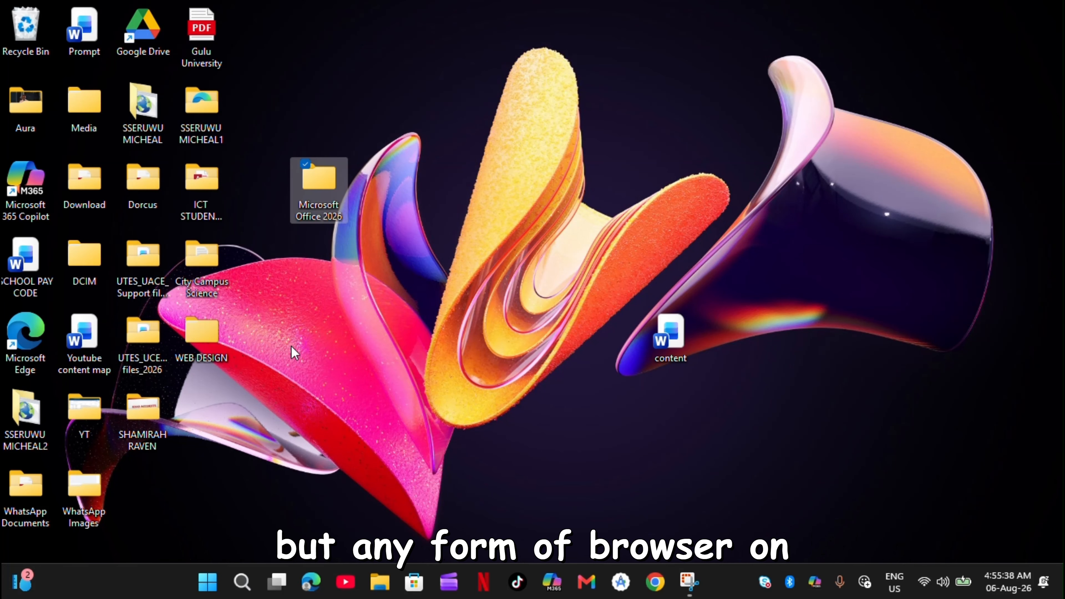
Step: Find Google Chrome through the Windows search with "chr" and launch it
key("super")
type("c")
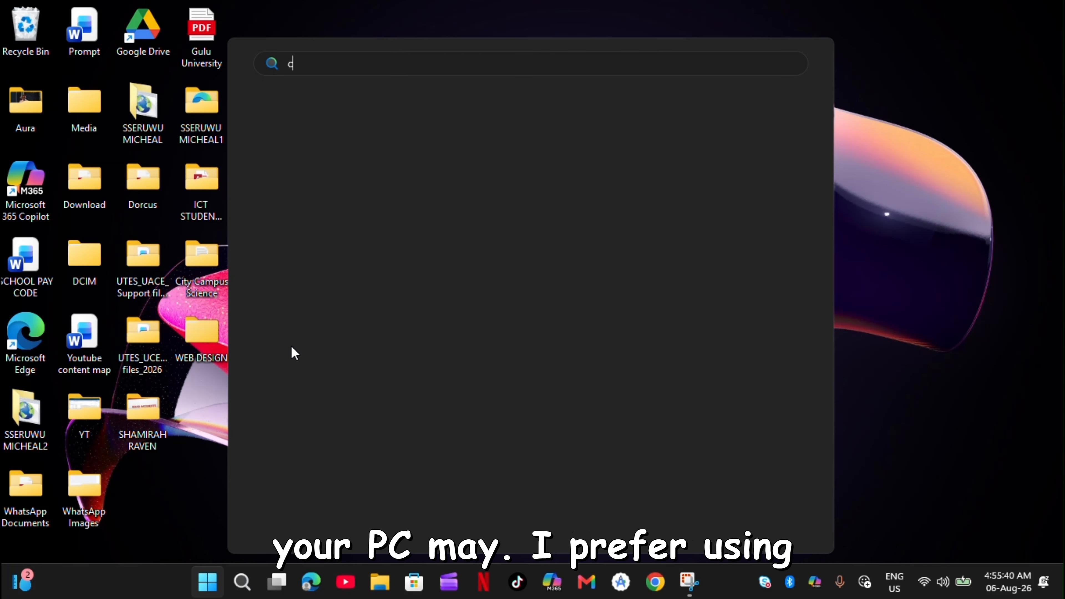
type("hr")
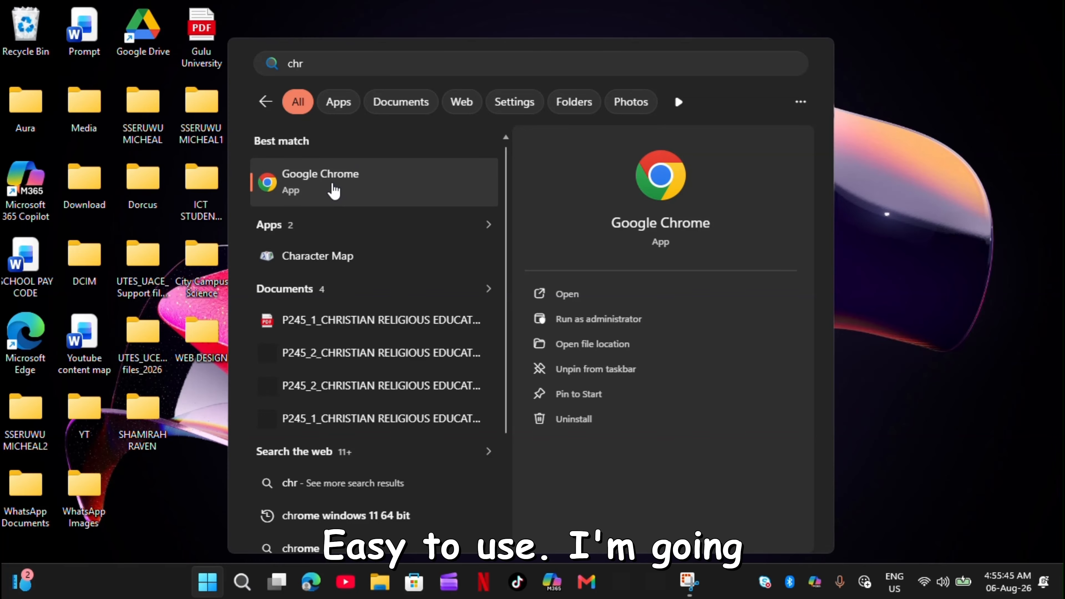
right_click(334, 190)
left_click(334, 190)
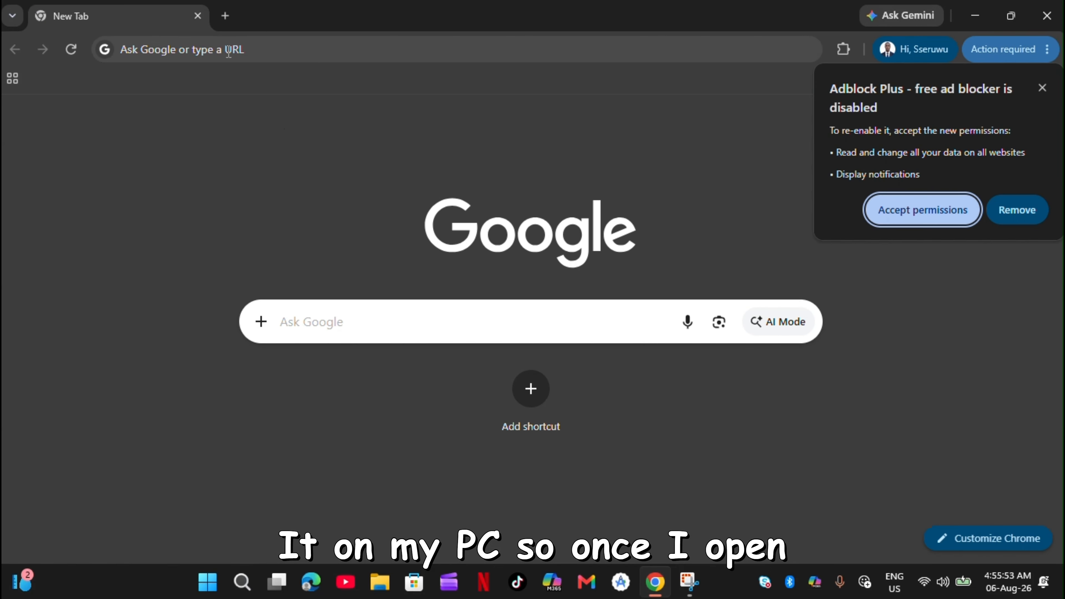
Step: Search the web for "office deployment tool"
left_click(229, 49)
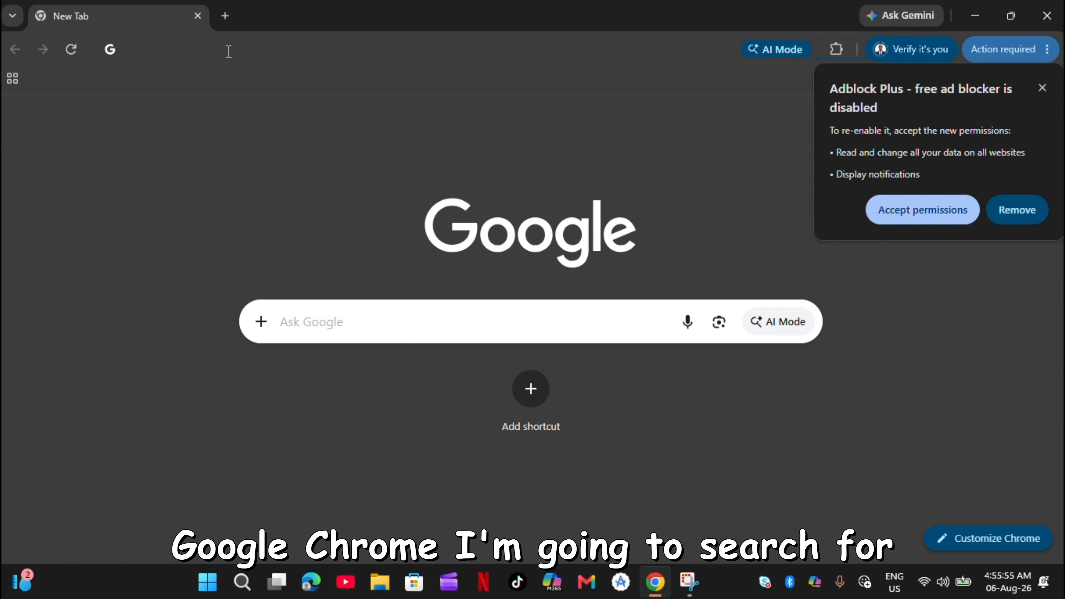
type("o")
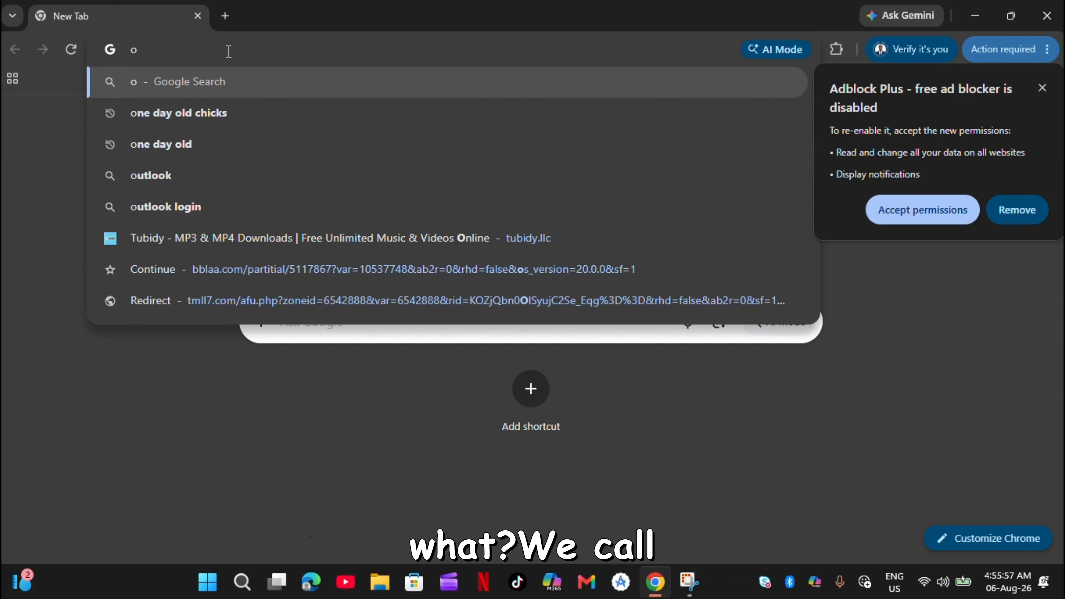
type("ff")
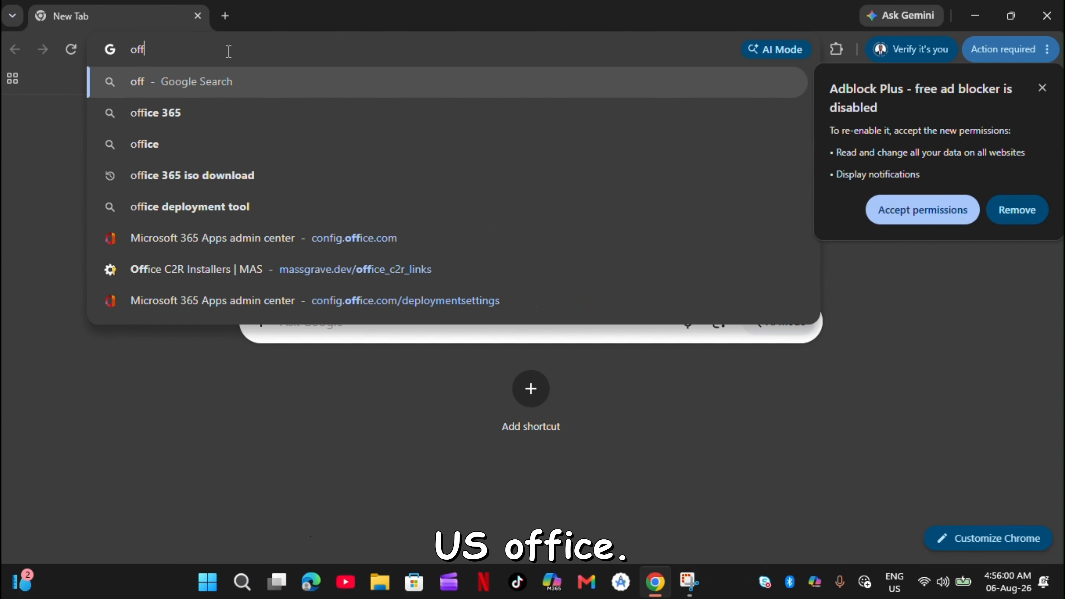
type("ice d")
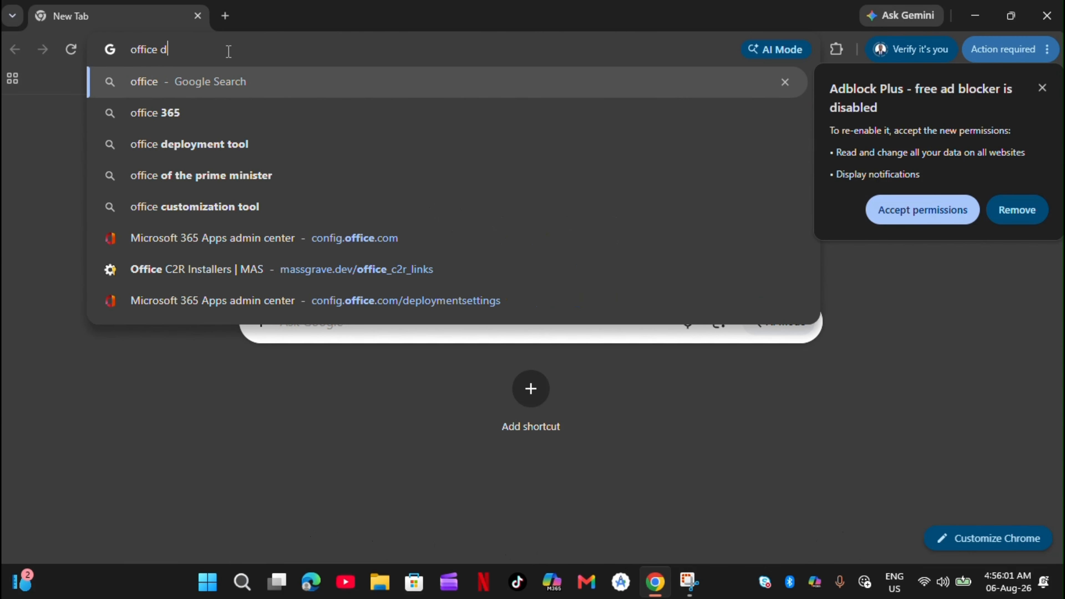
type("eploy")
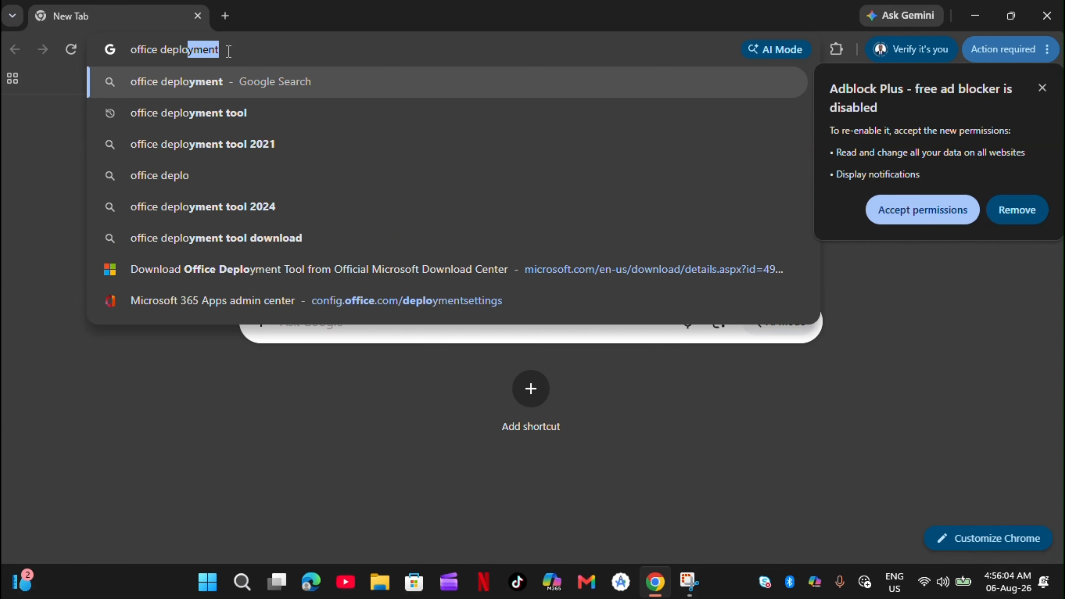
type("ment")
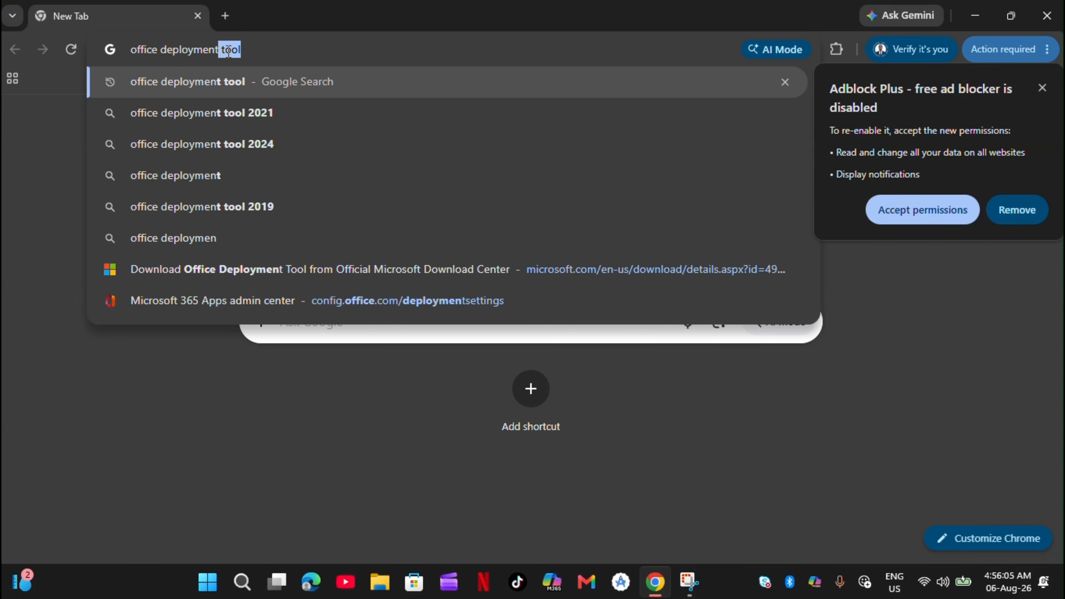
left_click(169, 79)
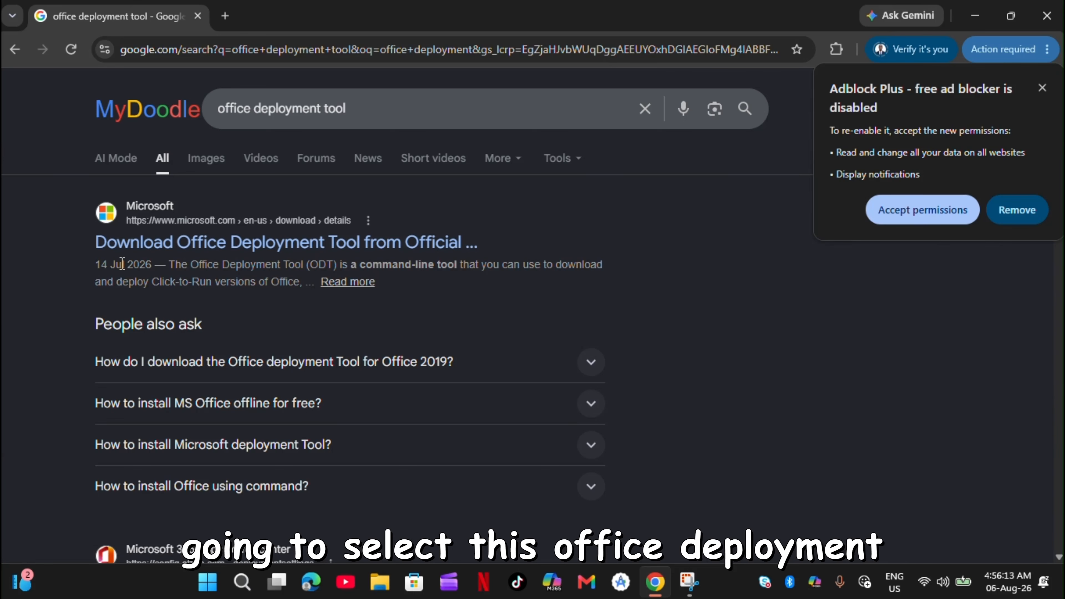
Step: Open Microsoft's official Office Deployment Tool page from the results and download the tool in English
left_click(162, 252)
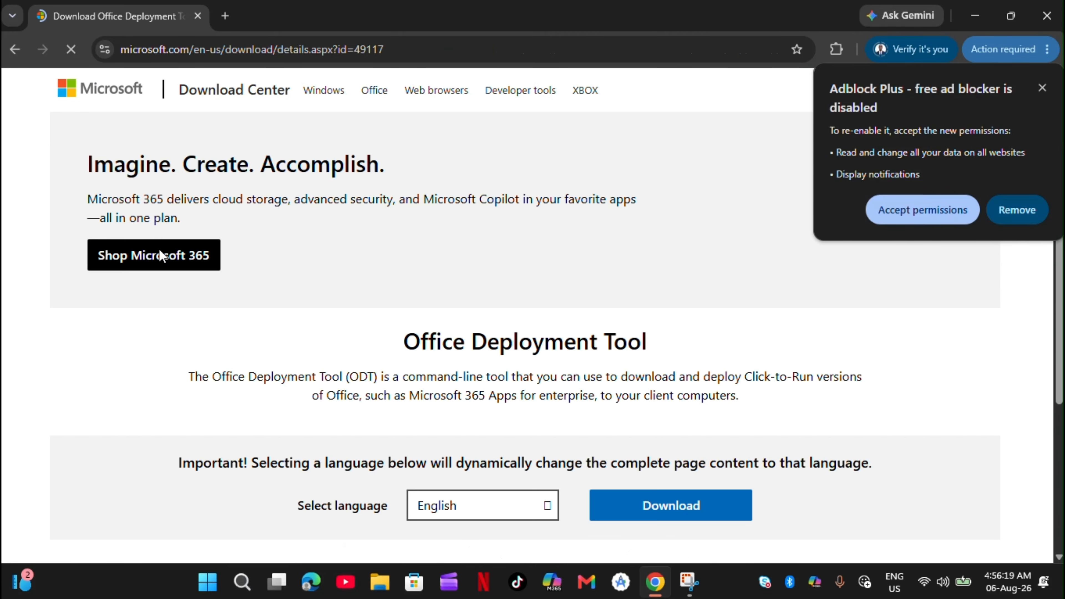
scroll(468, 347, "down", 3)
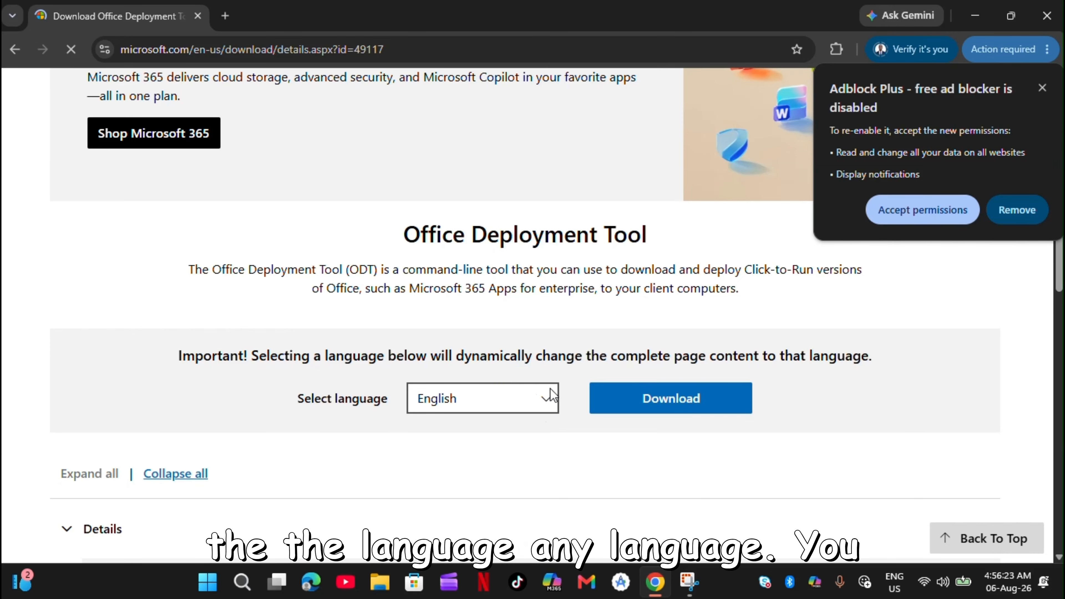
left_click(550, 396)
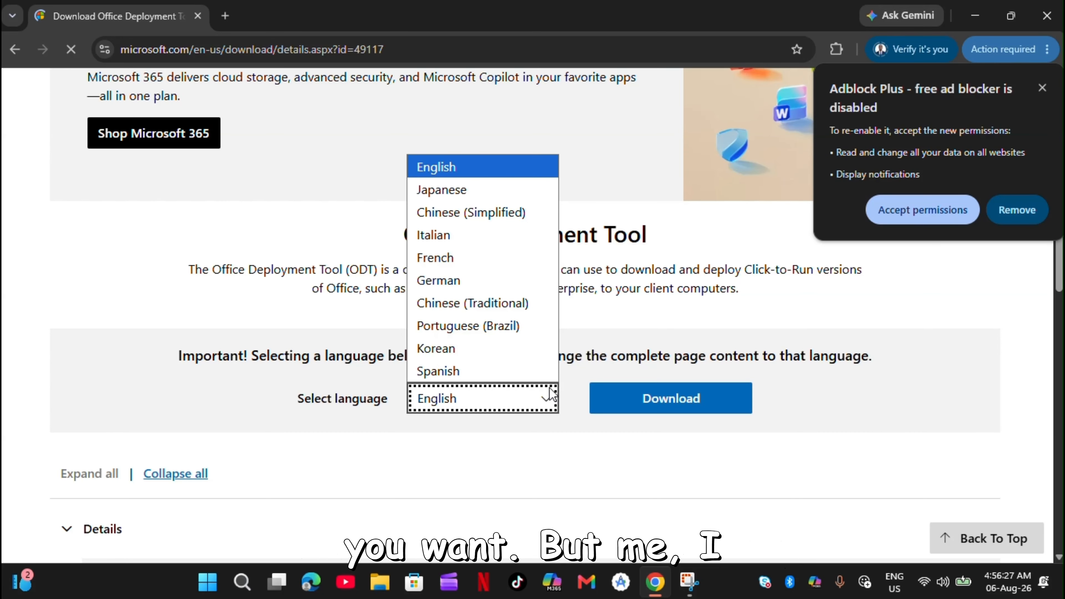
left_click(578, 452)
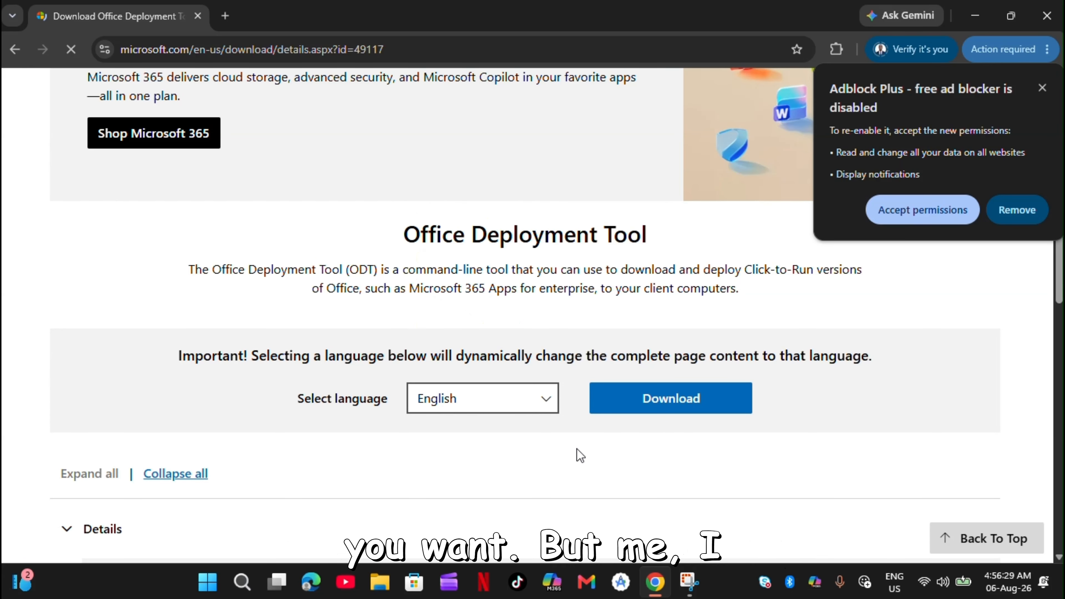
left_click(651, 402)
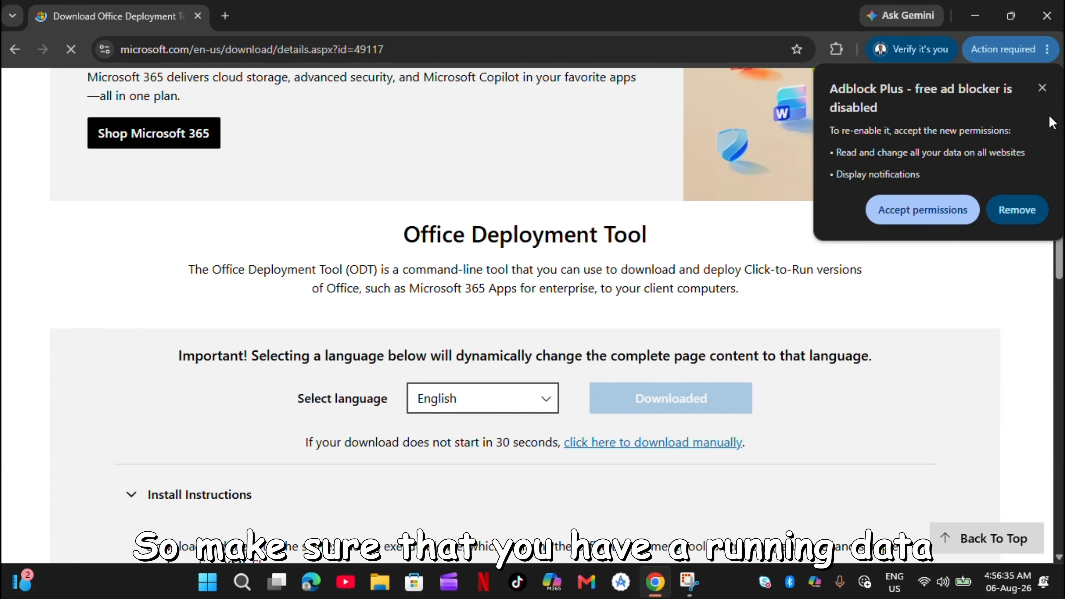
Step: Dismiss the Adblock Plus notice and show the downloaded officedeploymenttool_20131-20090.exe in its folder
left_click(1042, 88)
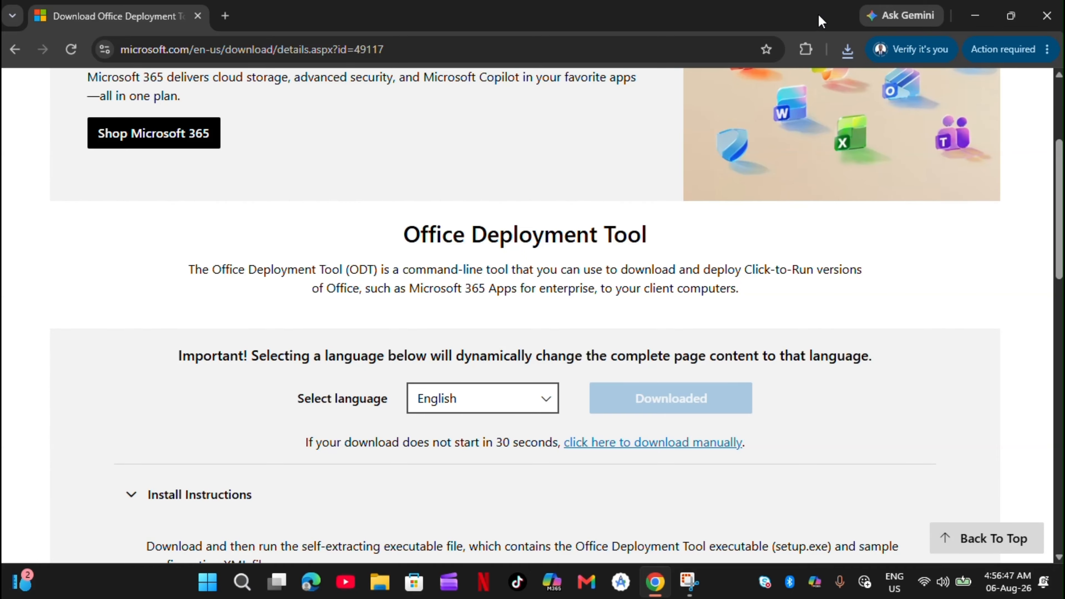
left_click(848, 49)
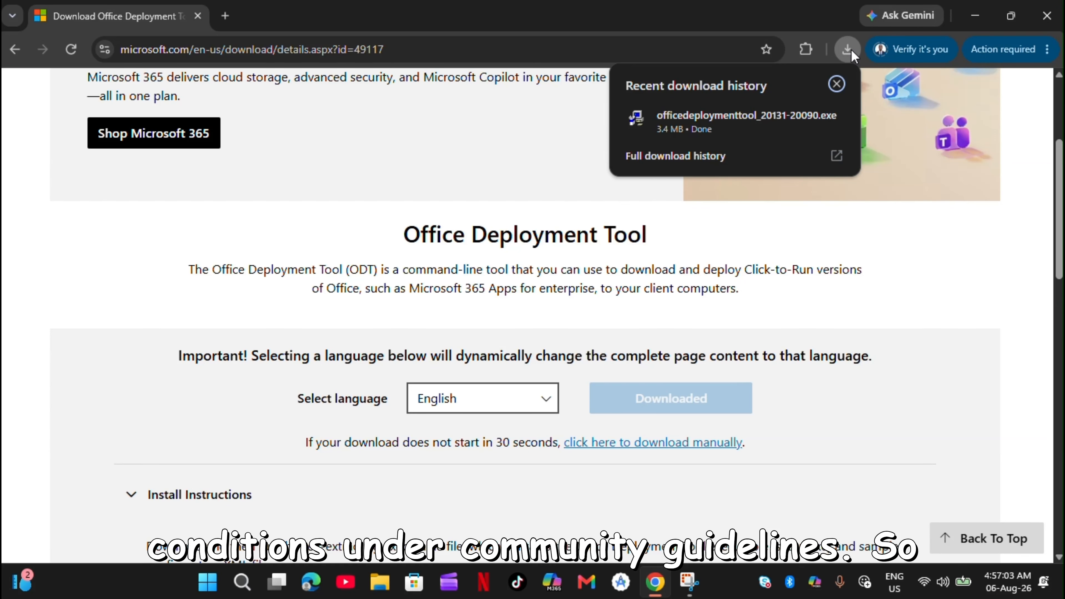
mouse_move(686, 136)
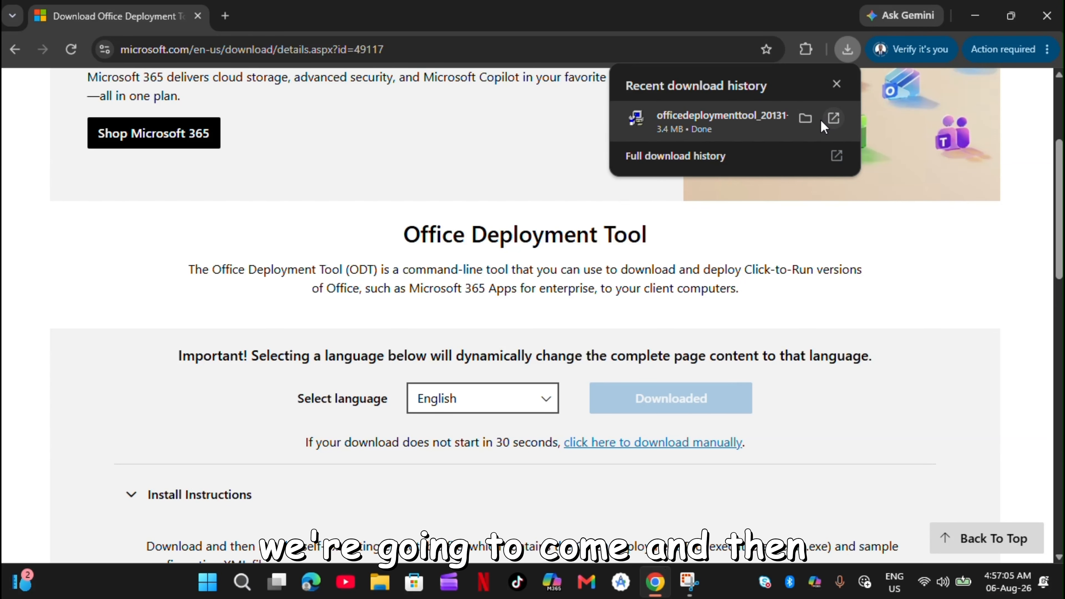
left_click(805, 119)
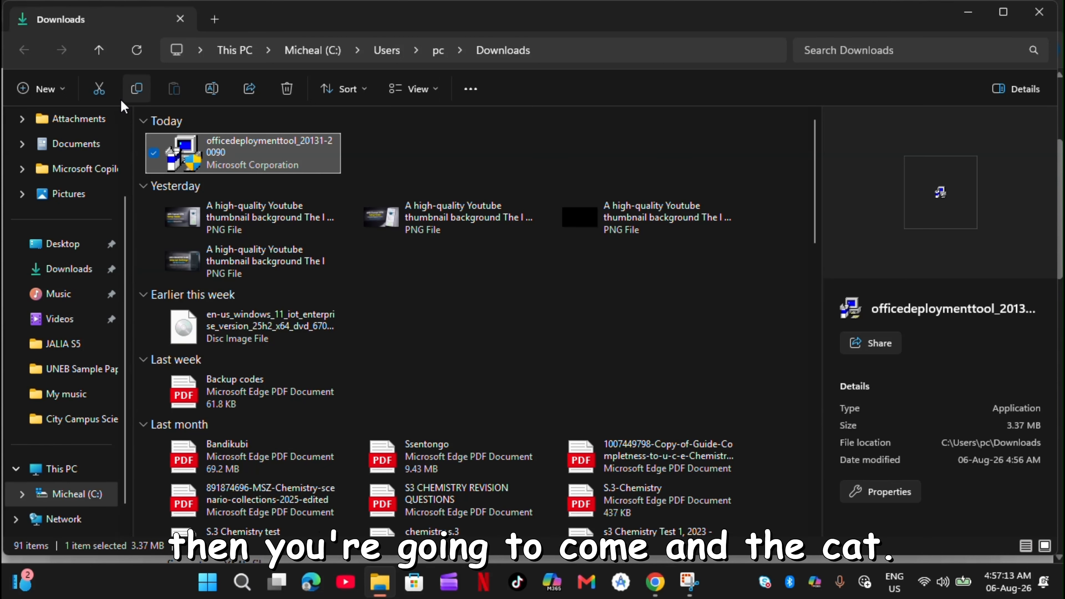
left_click(91, 94)
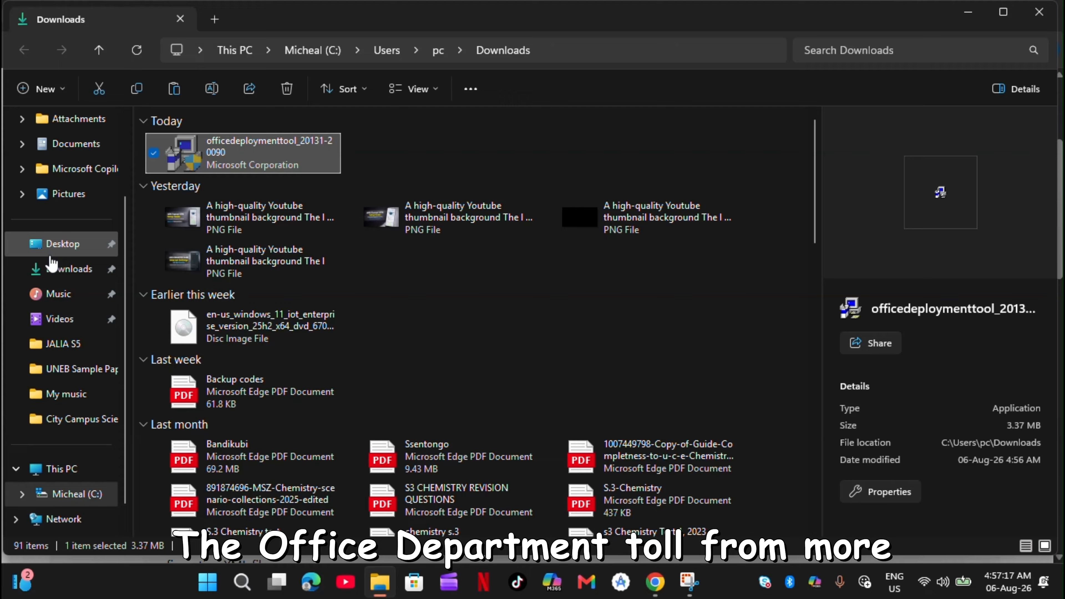
left_click(59, 266)
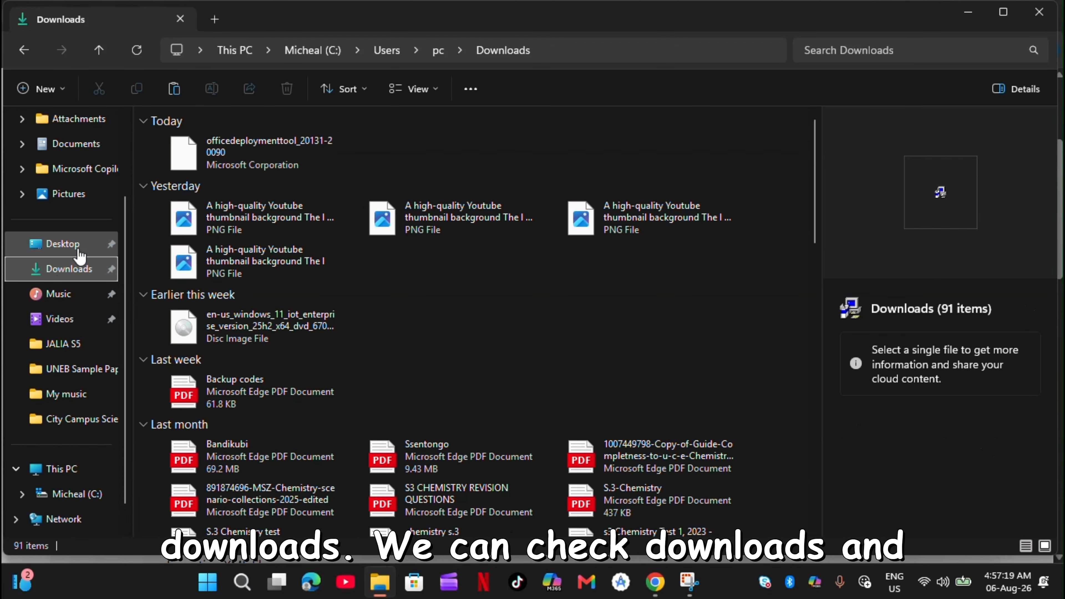
left_click(204, 162)
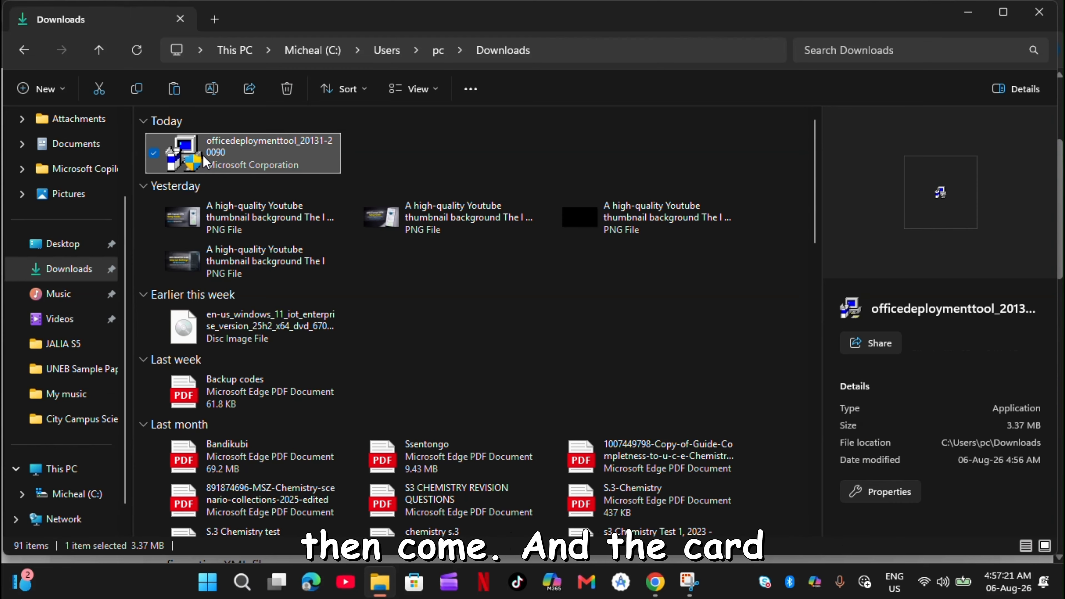
left_click(98, 100)
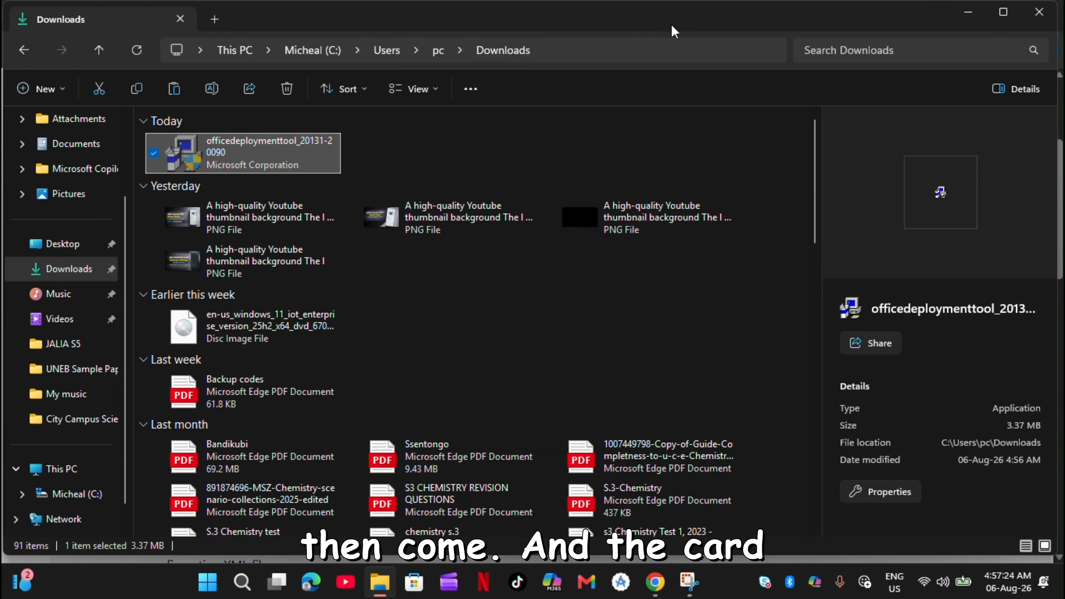
left_click(969, 15)
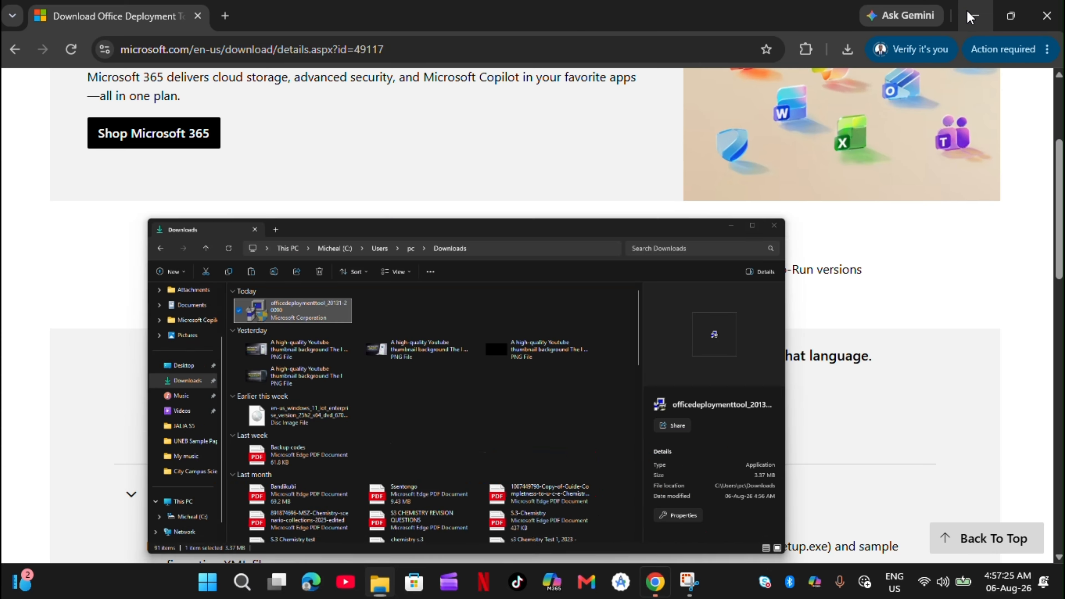
Step: Minimize the browser, open the Microsoft Office 2026 folder on the desktop and paste the cut installer into it
left_click(971, 17)
left_click(326, 185)
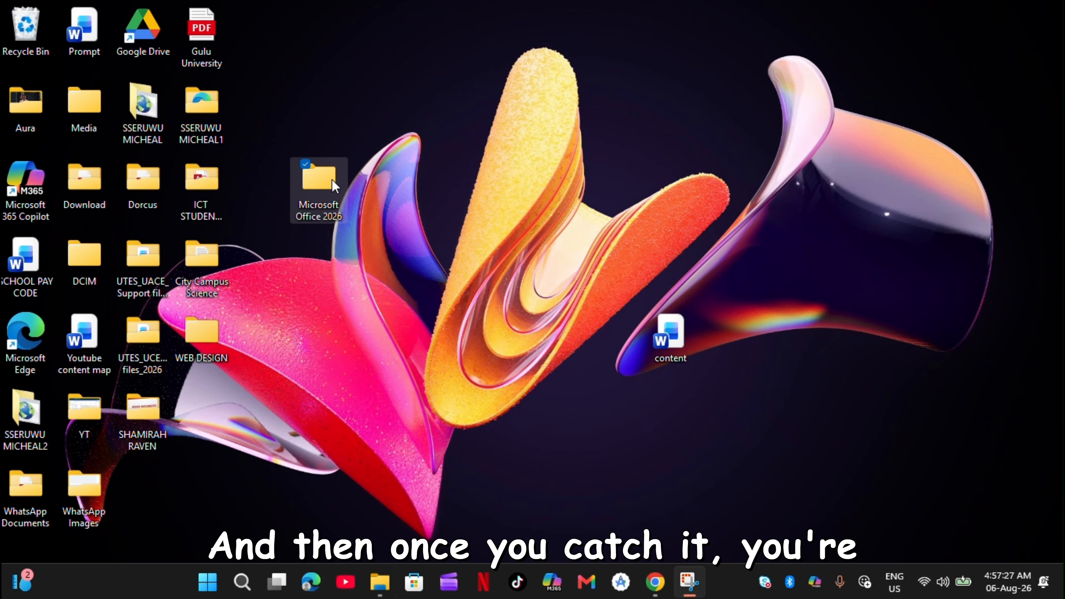
double_click(326, 181)
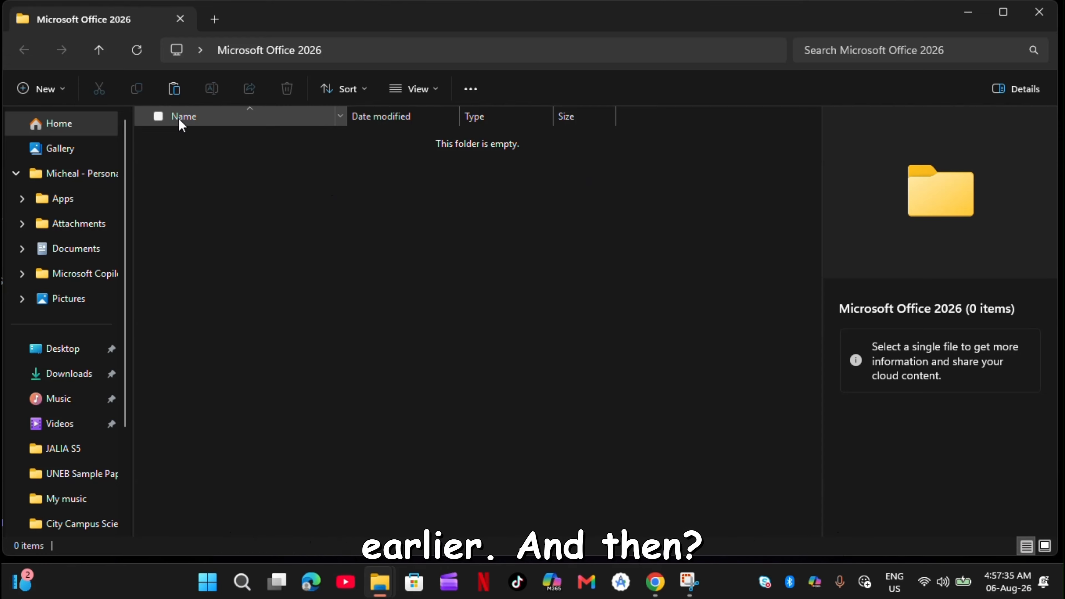
left_click(173, 89)
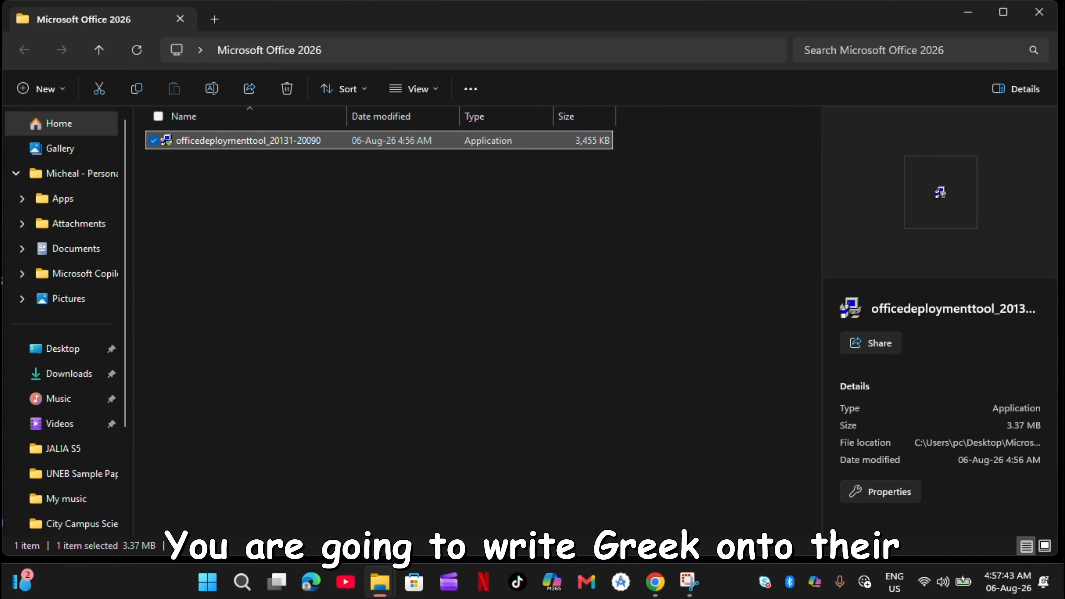
right_click(159, 143)
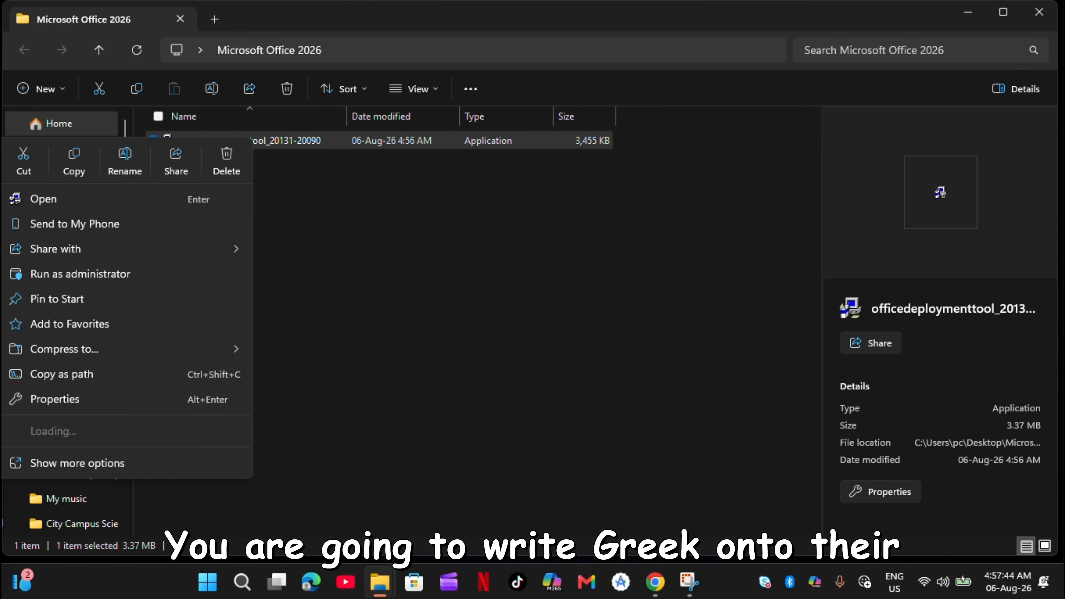
left_click(61, 275)
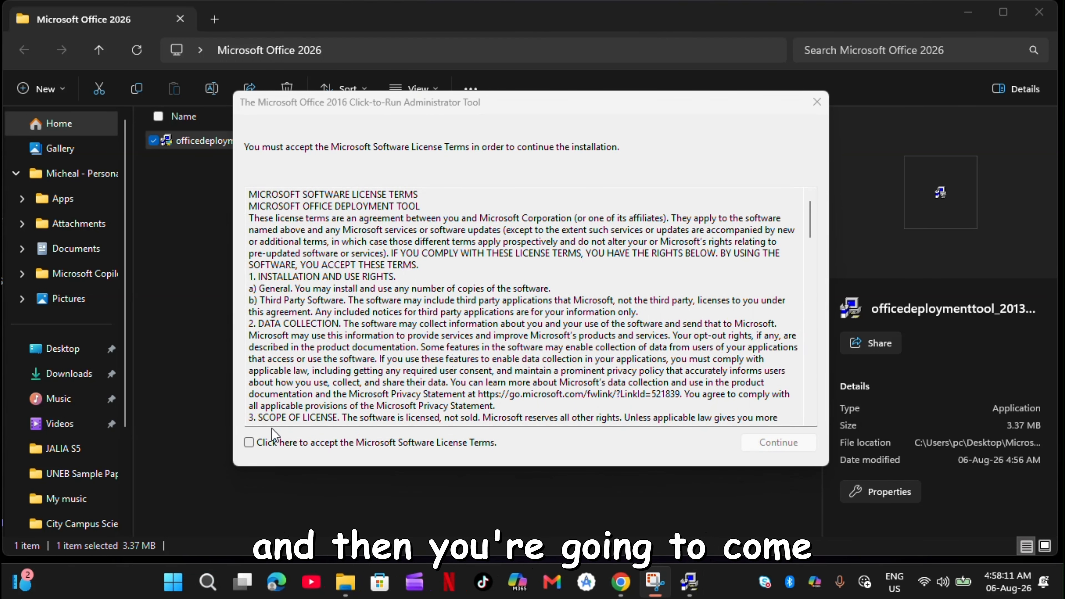
left_click(251, 444)
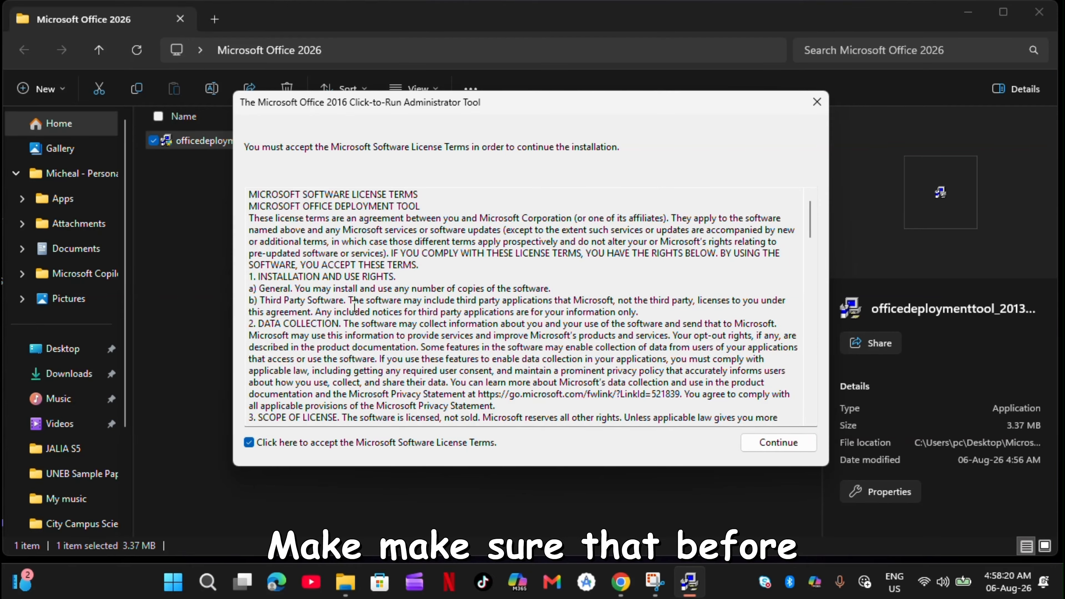
scroll(355, 306, "down", 1)
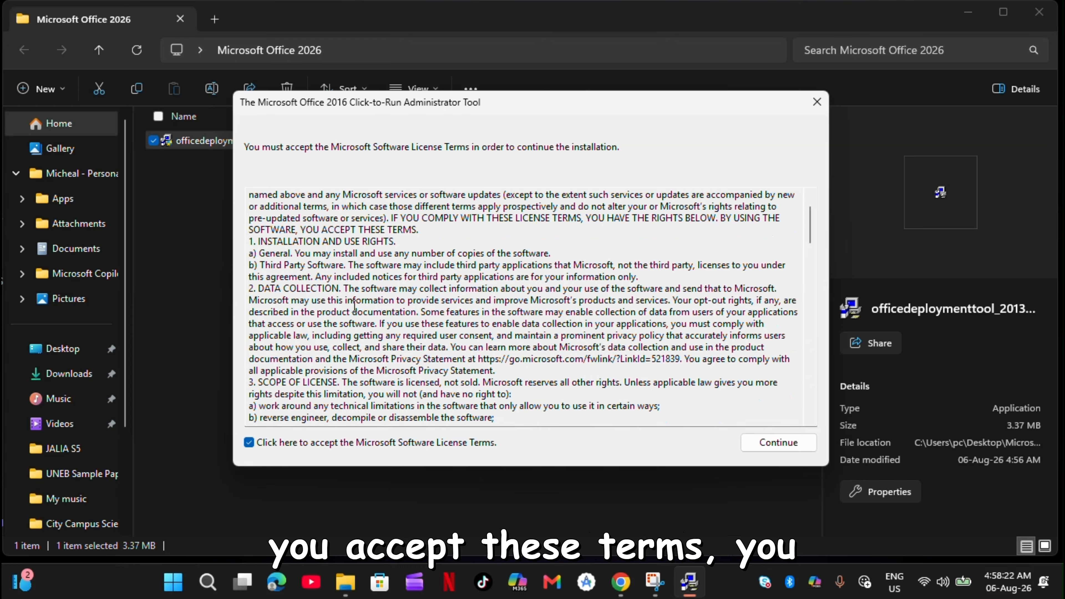
scroll(354, 307, "down", 1)
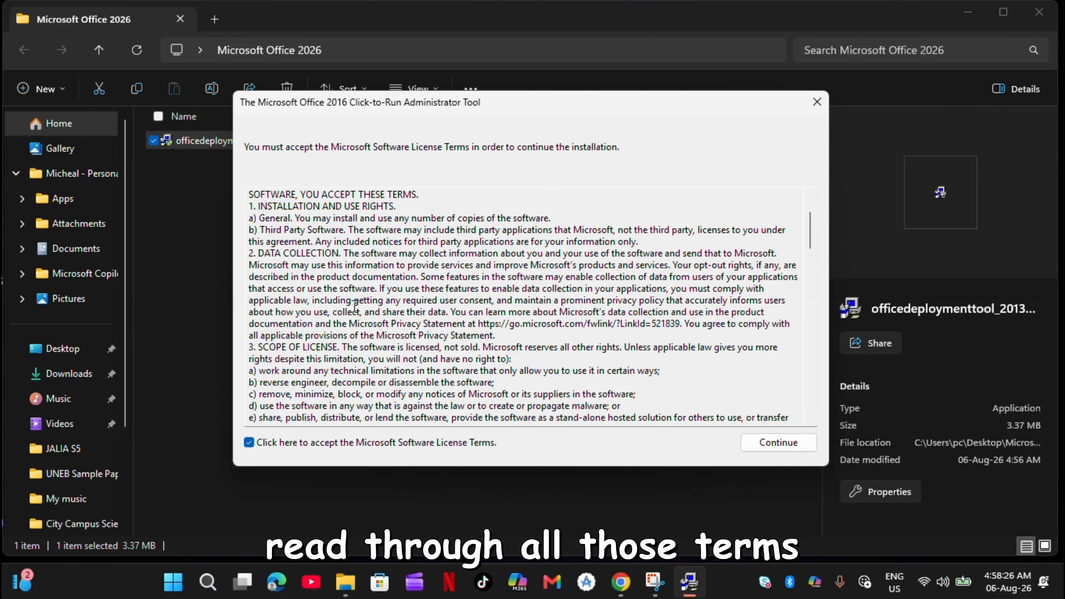
scroll(359, 295, "down", 15)
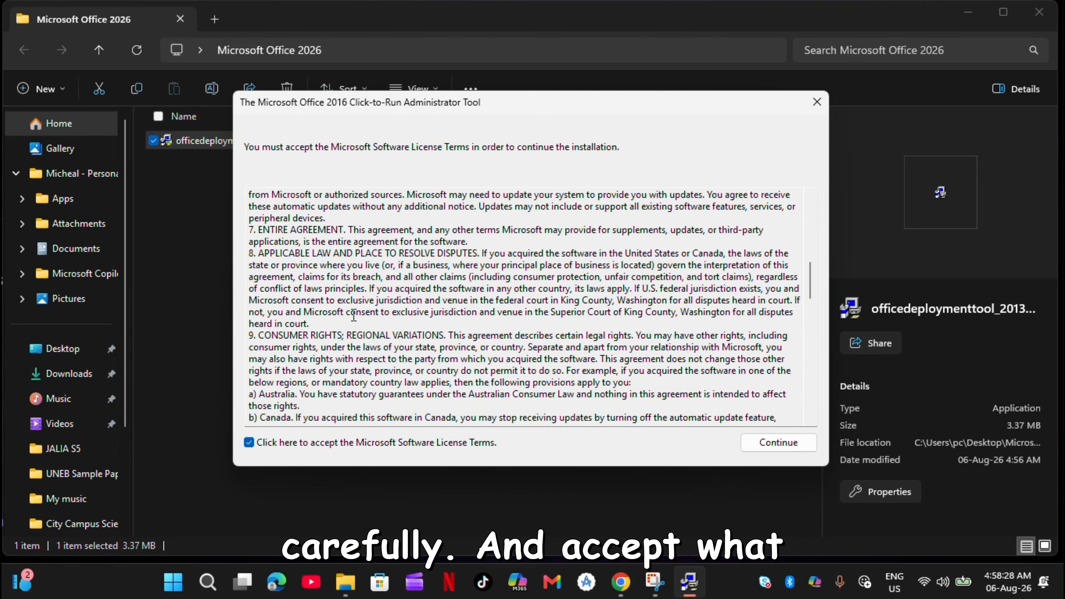
scroll(353, 315, "down", 10)
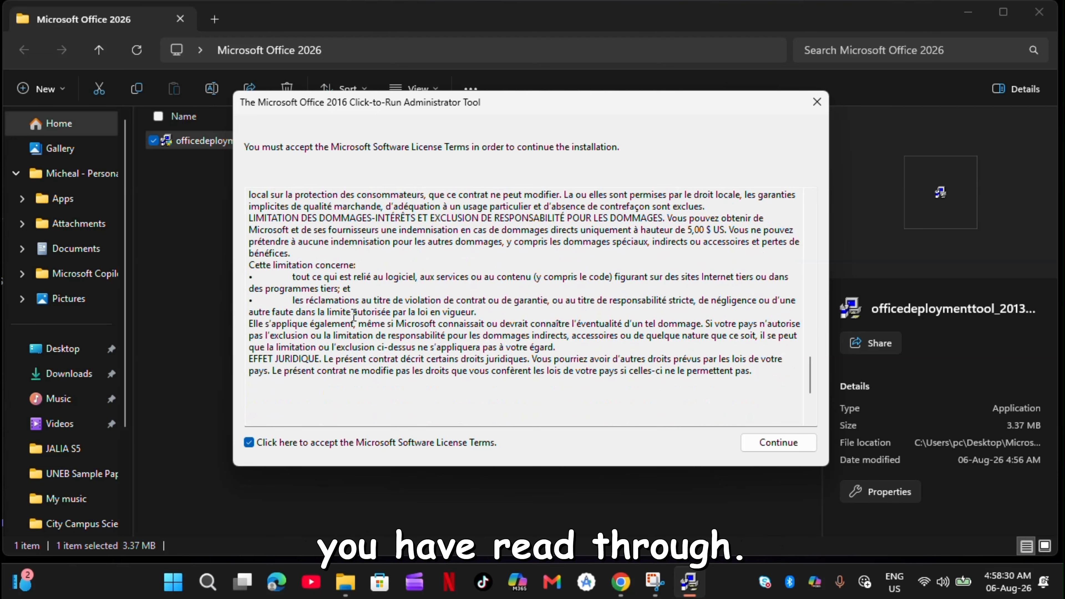
scroll(353, 315, "up", 20)
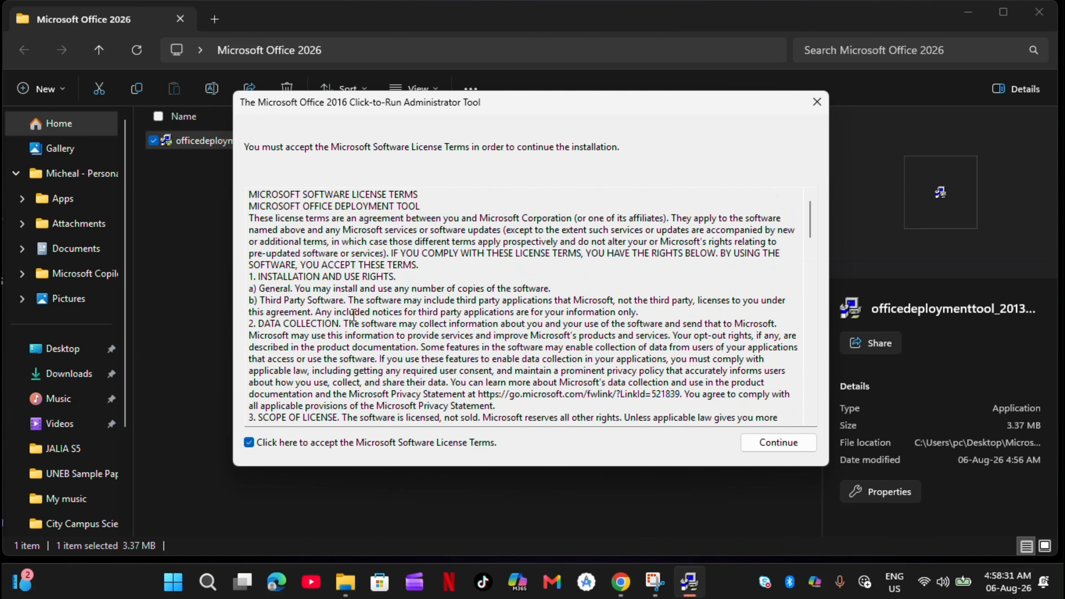
scroll(447, 295, "up", 1)
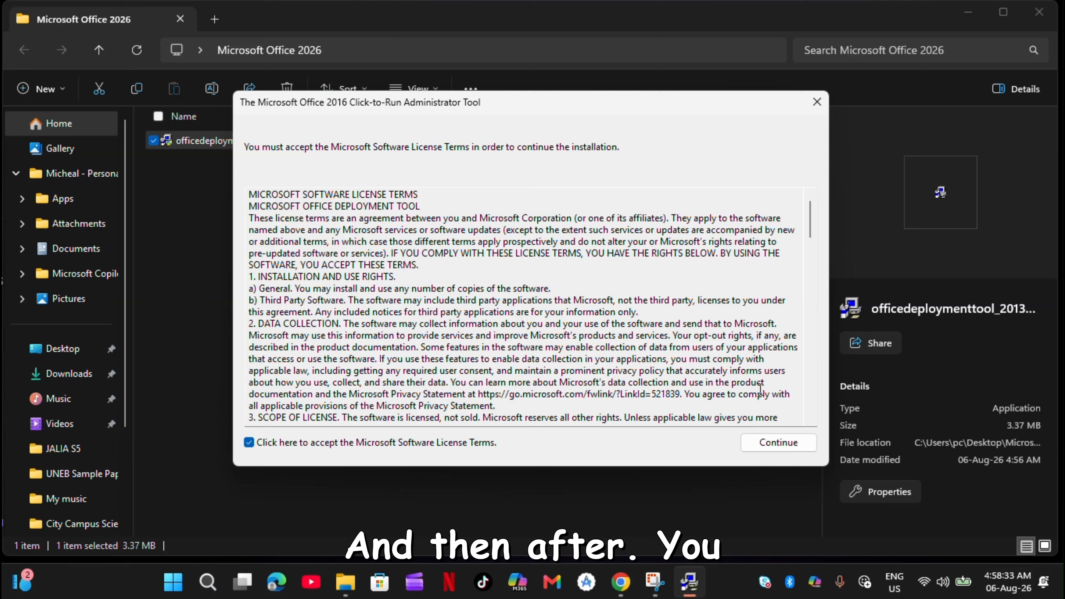
left_click(757, 447)
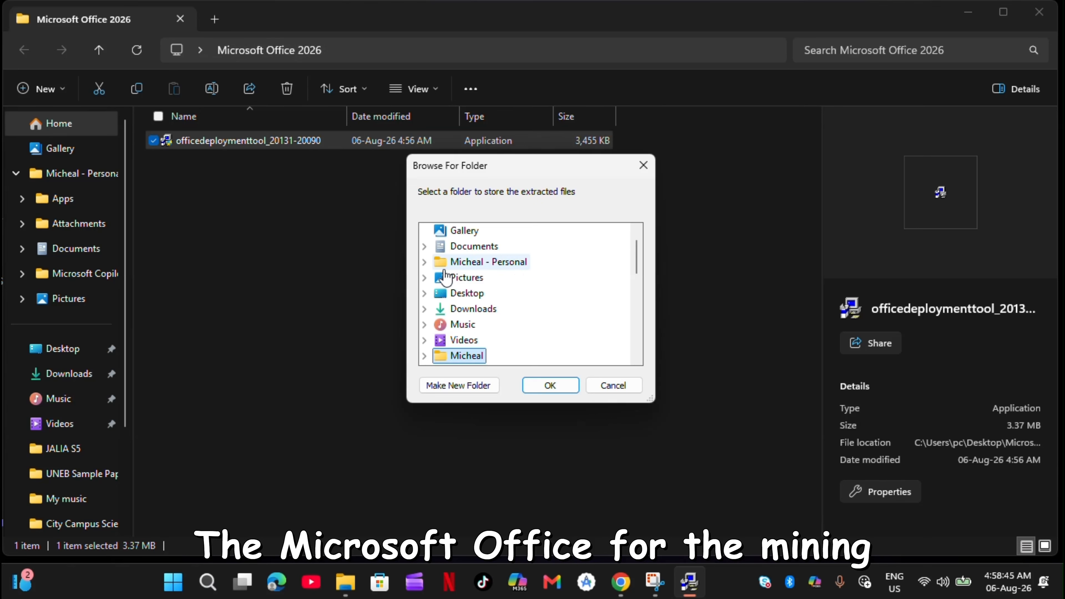
double_click(448, 298)
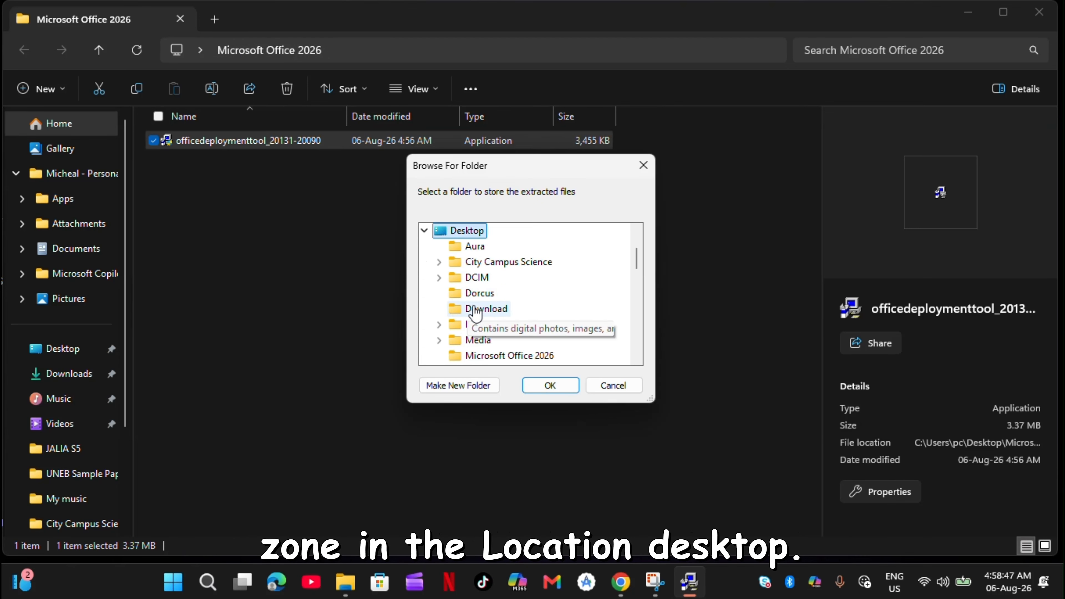
left_click(486, 358)
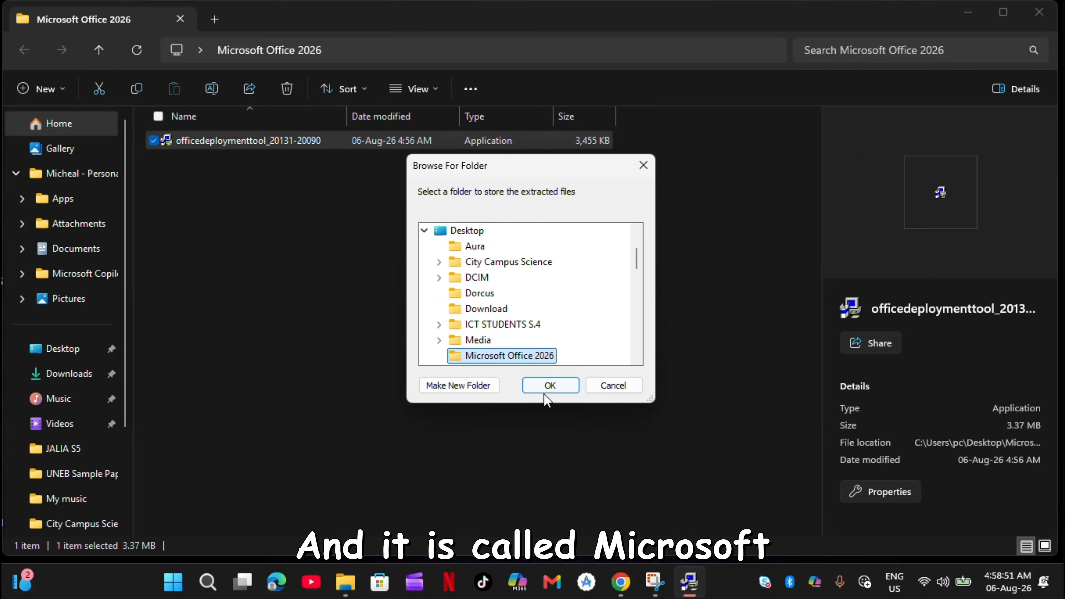
left_click(550, 387)
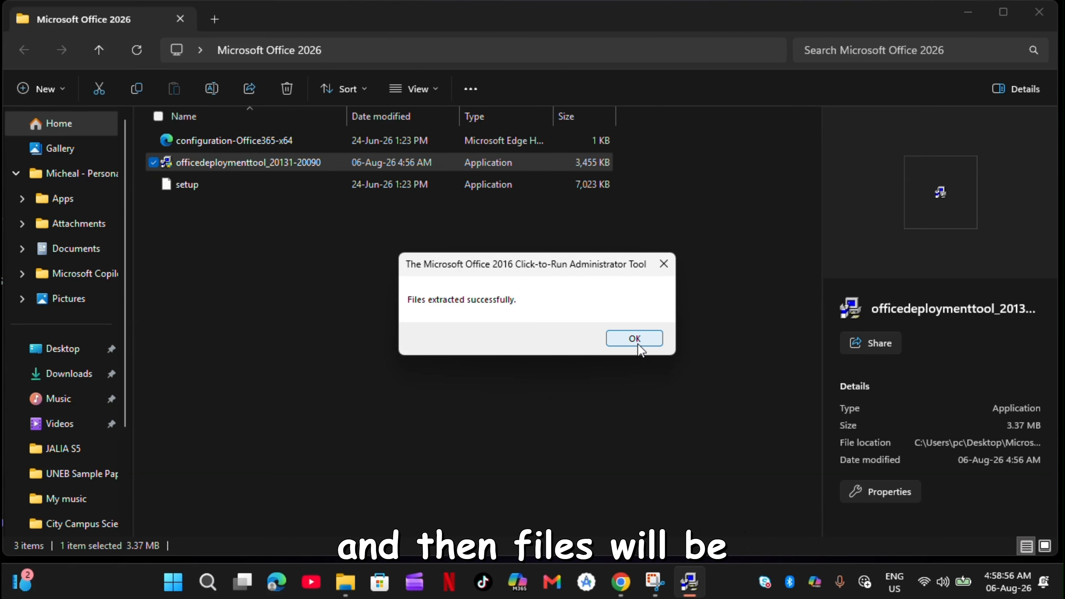
left_click(637, 342)
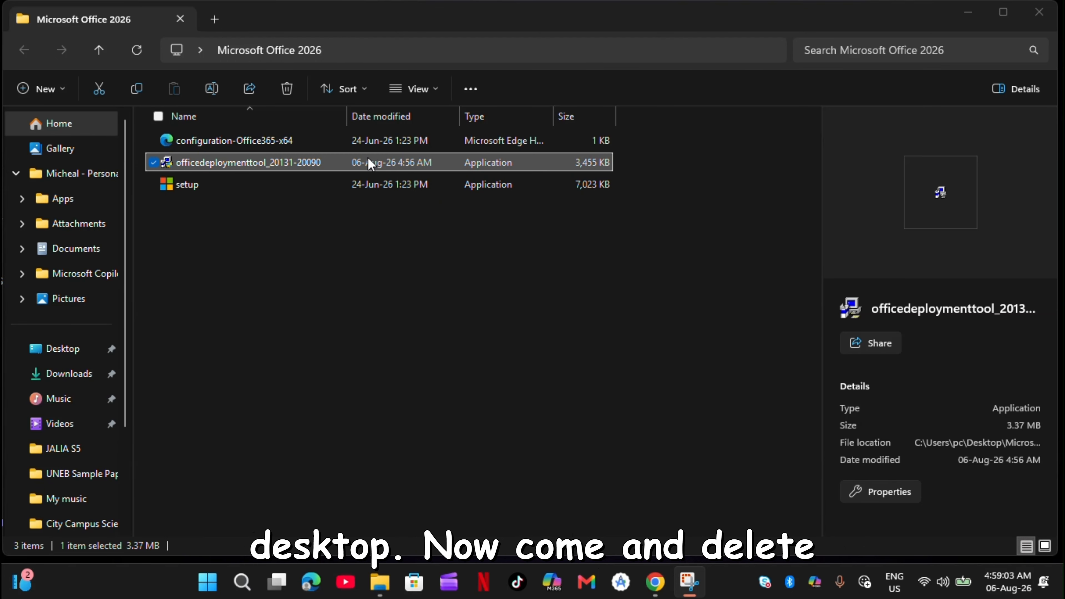
left_click(288, 90)
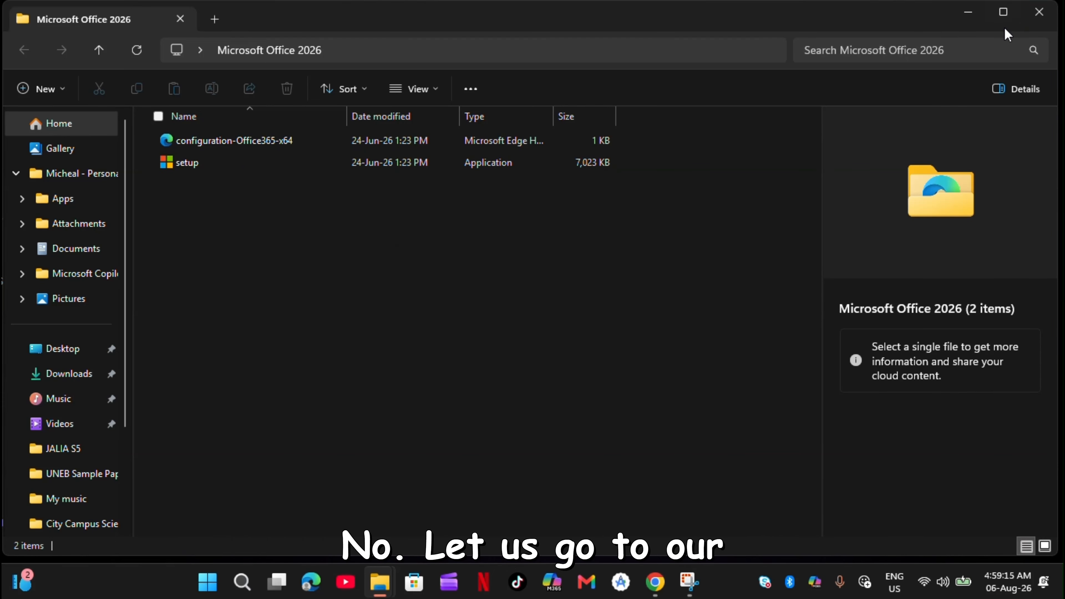
Step: Minimize the folder window, switch to Google Chrome and go to config.office.com
left_click(975, 16)
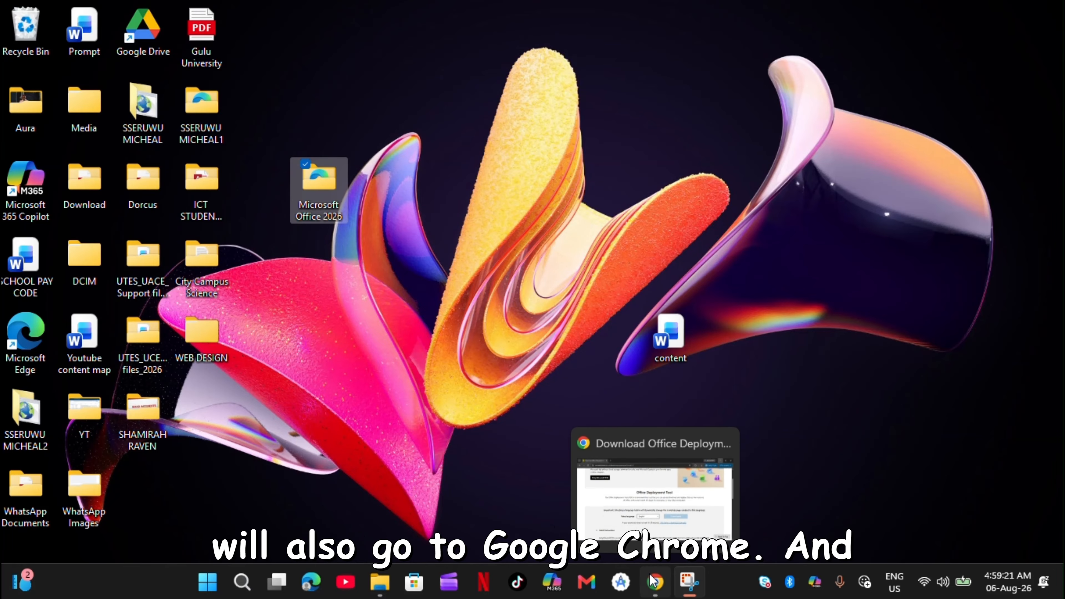
left_click(656, 582)
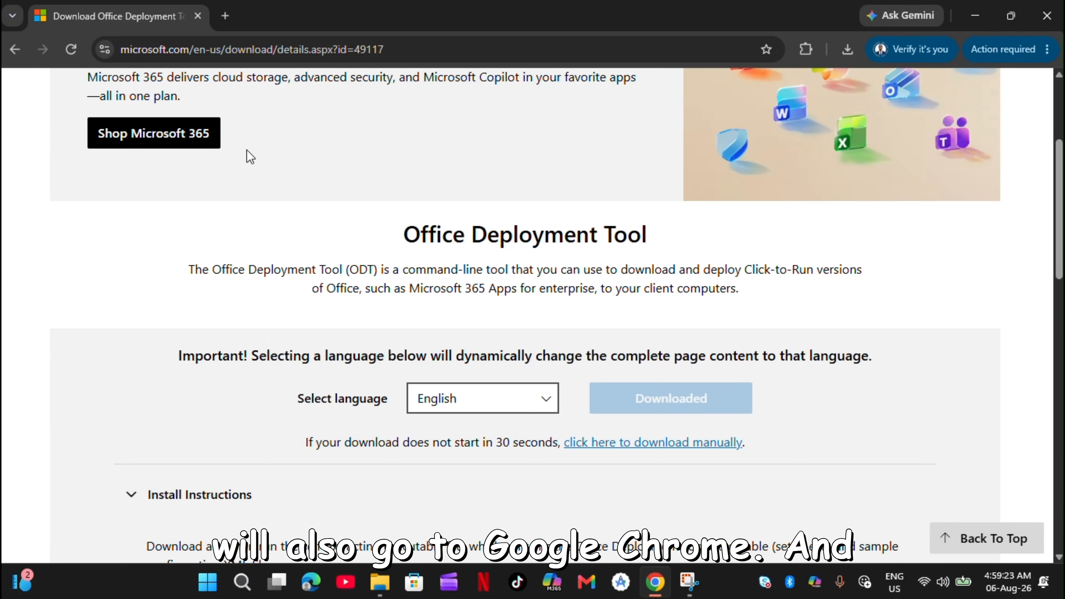
left_click(236, 62)
type("confi")
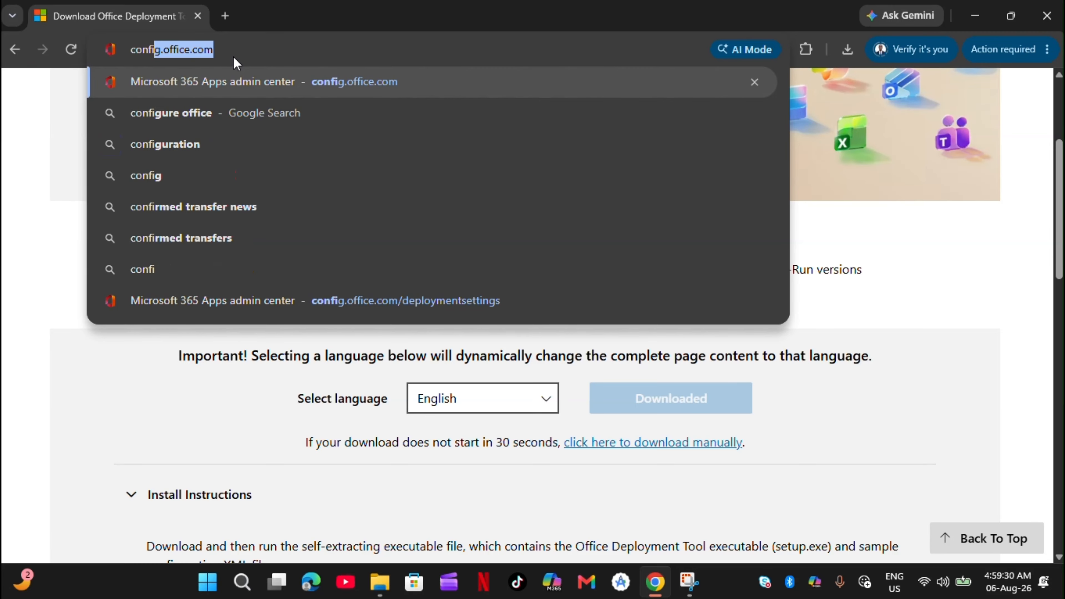
type("g")
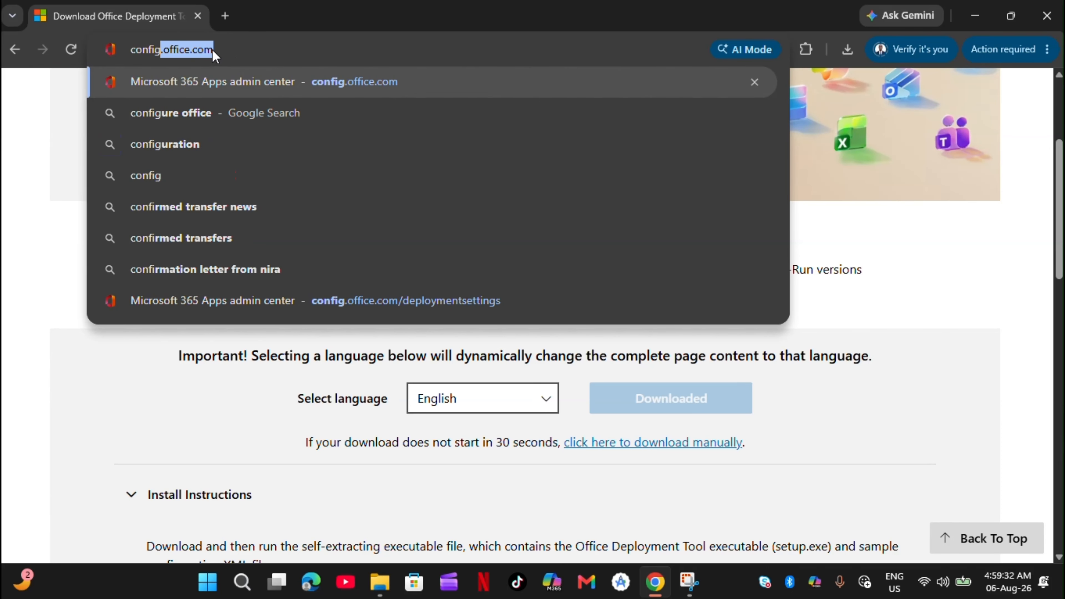
type(".o")
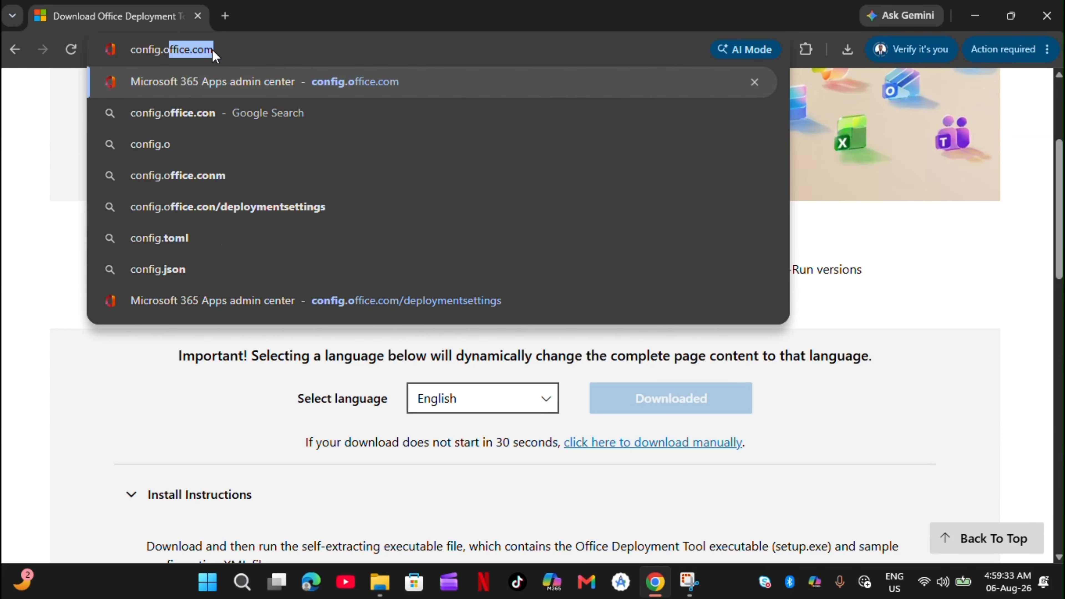
type("fficw")
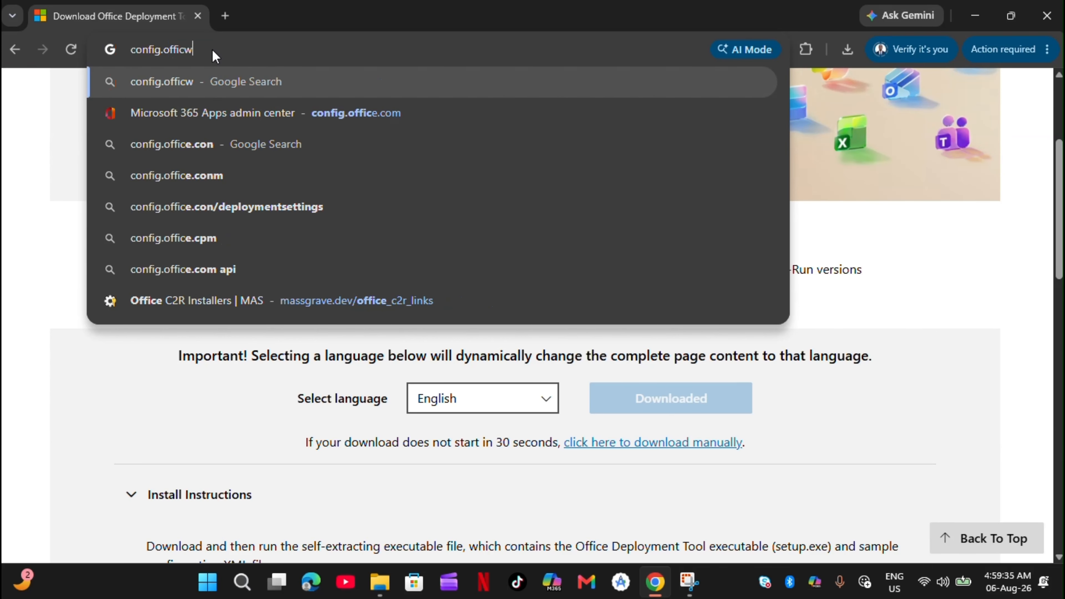
key("BackSpace")
type("e.")
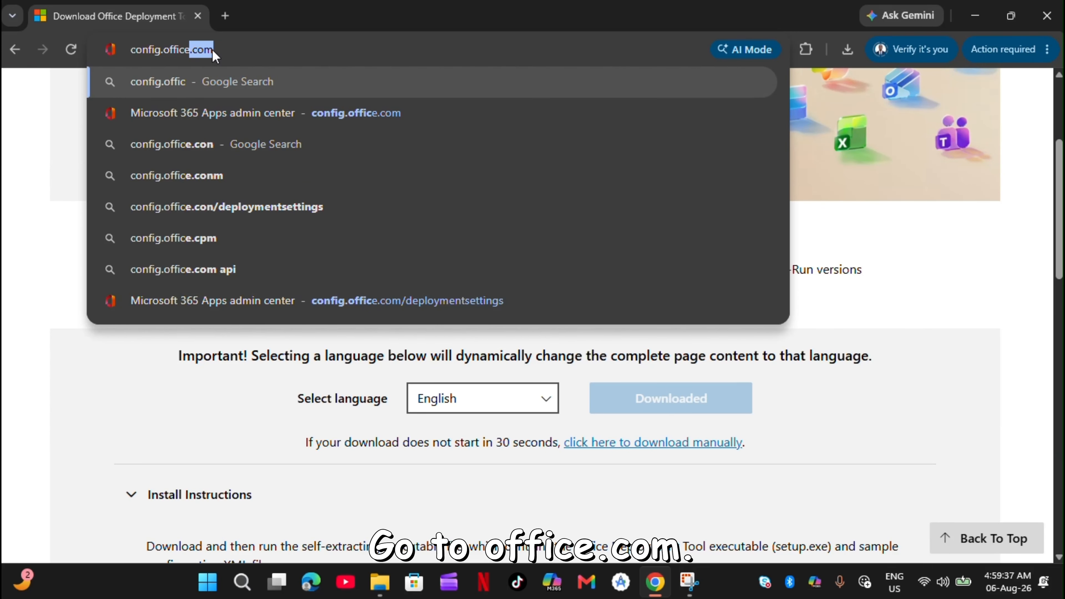
type("com")
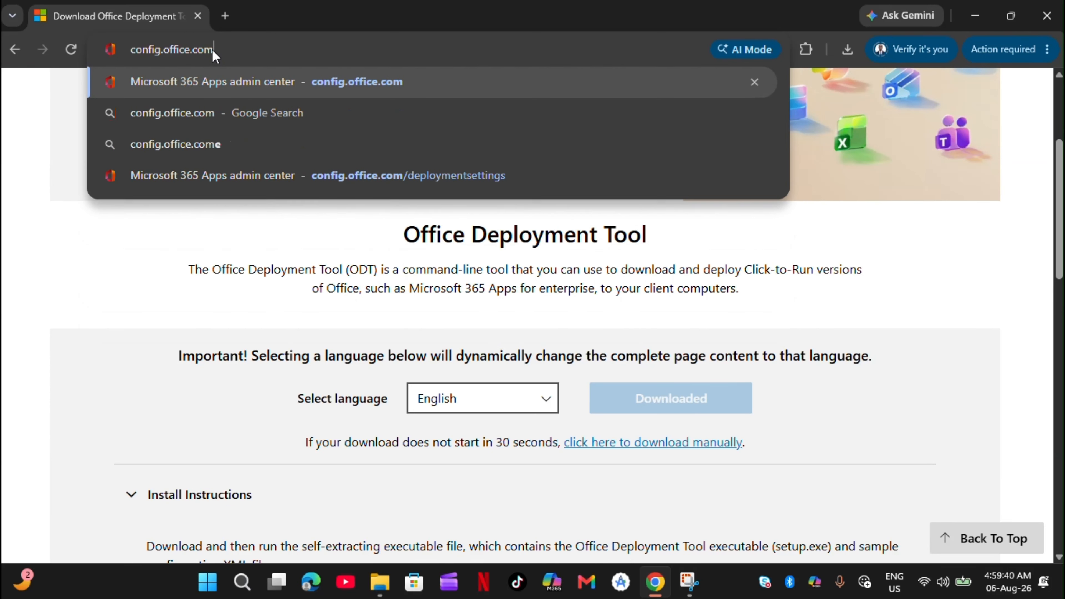
key("Return")
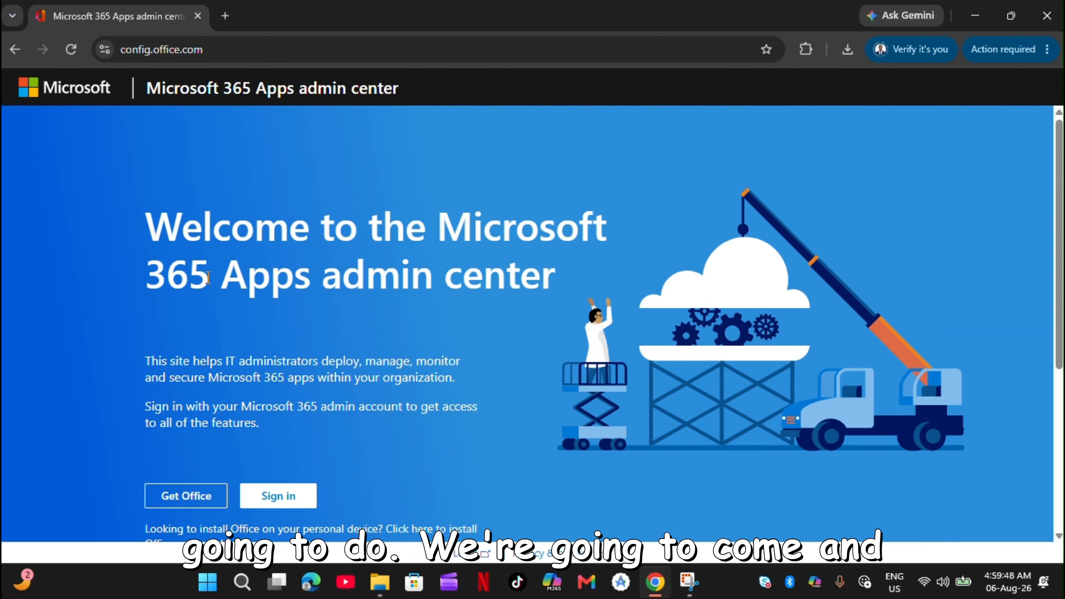
Step: Create a new configuration without signing in and set its Office Suites product to Microsoft 365 Apps for business
scroll(208, 277, "down", 5)
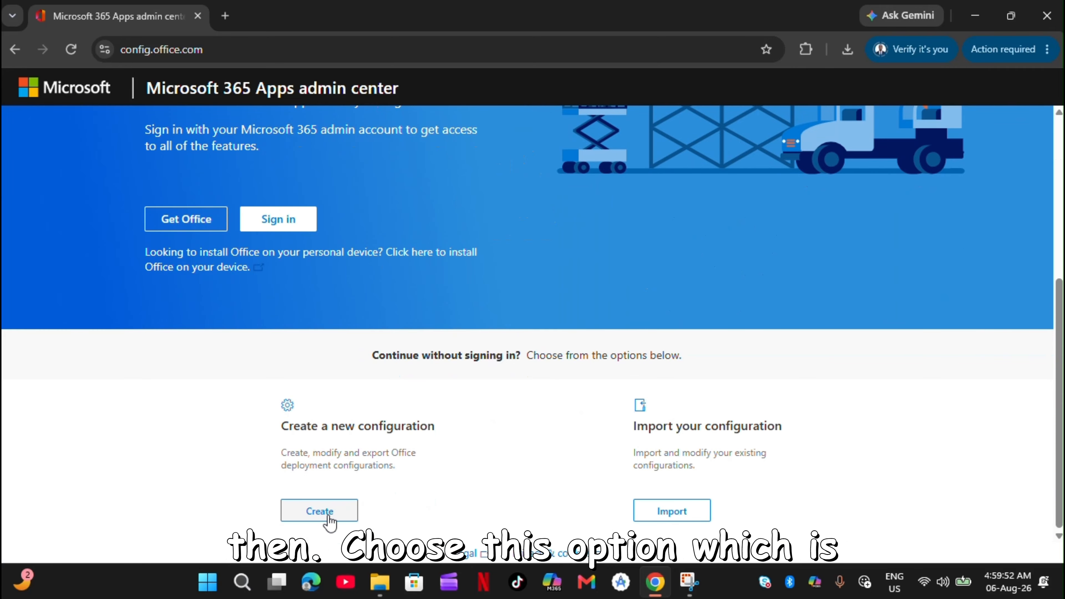
left_click(319, 511)
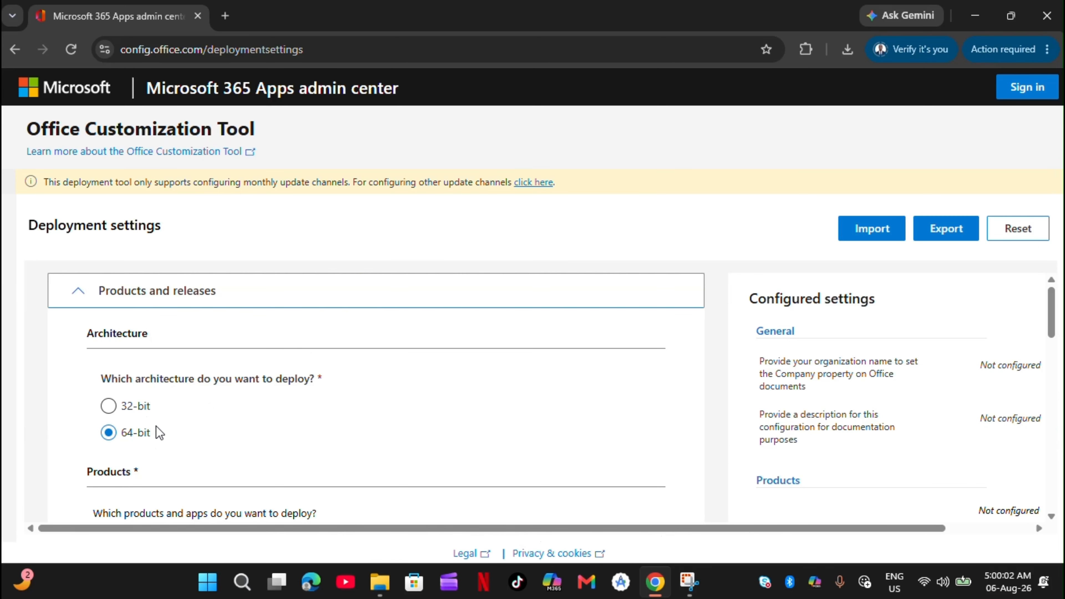
scroll(153, 438, "down", 2)
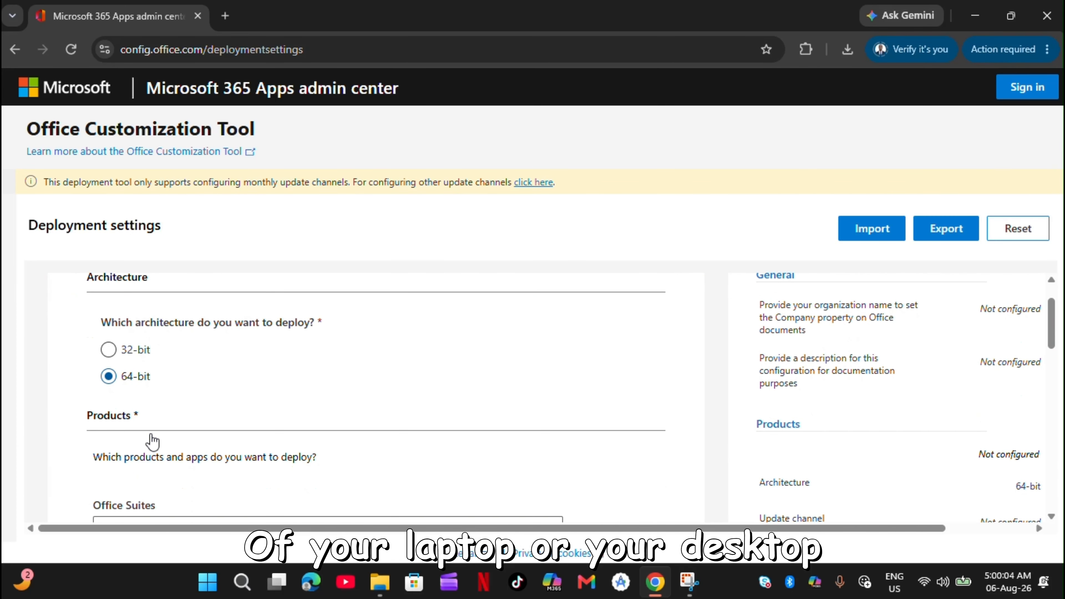
scroll(151, 441, "up", 1)
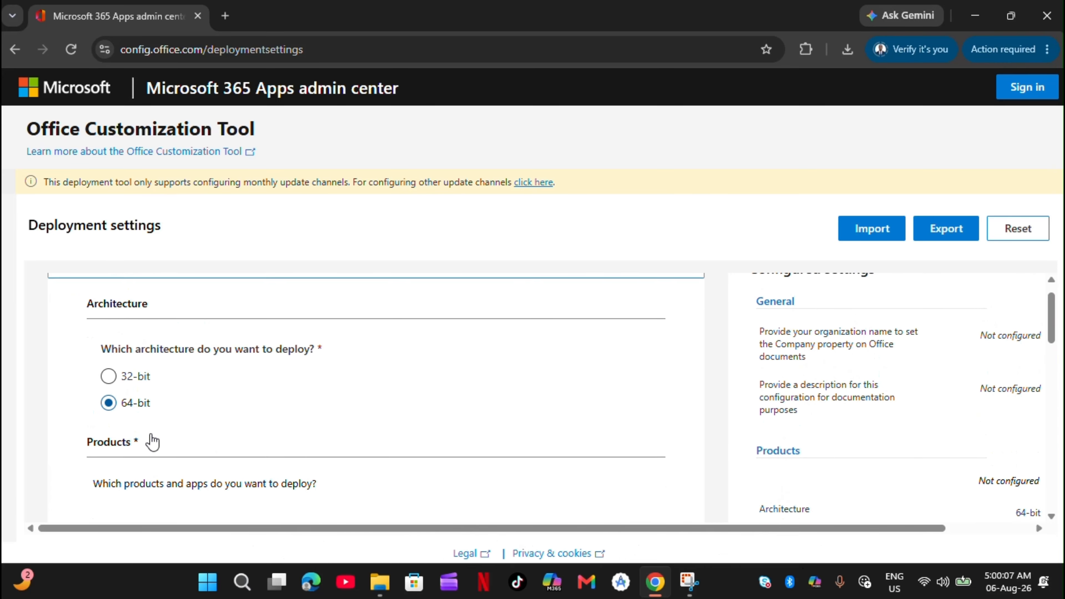
scroll(139, 416, "down", 3)
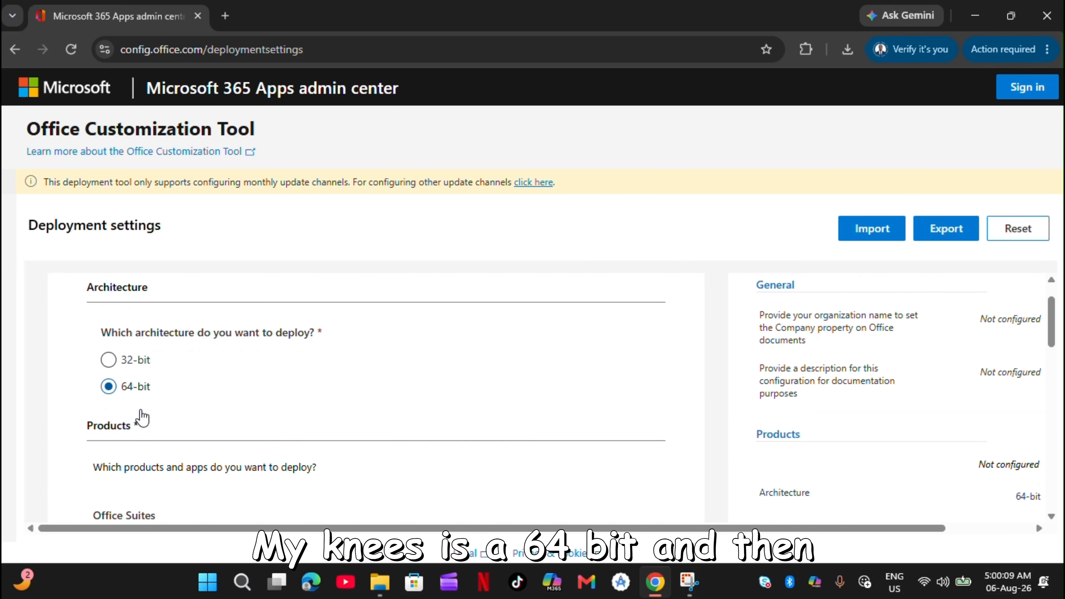
scroll(141, 415, "down", 3)
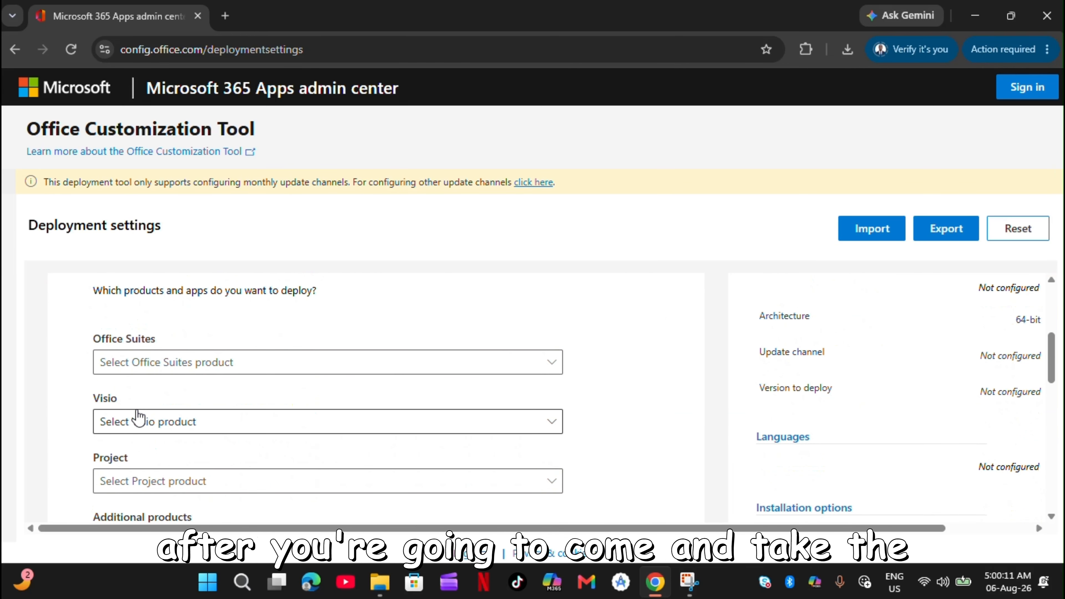
left_click(149, 372)
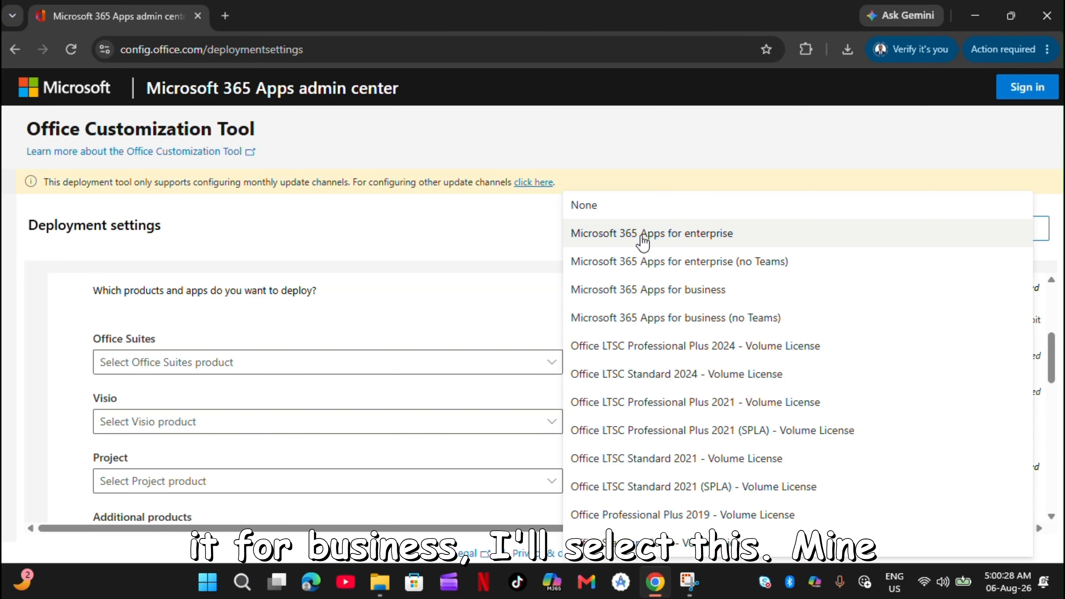
left_click(627, 294)
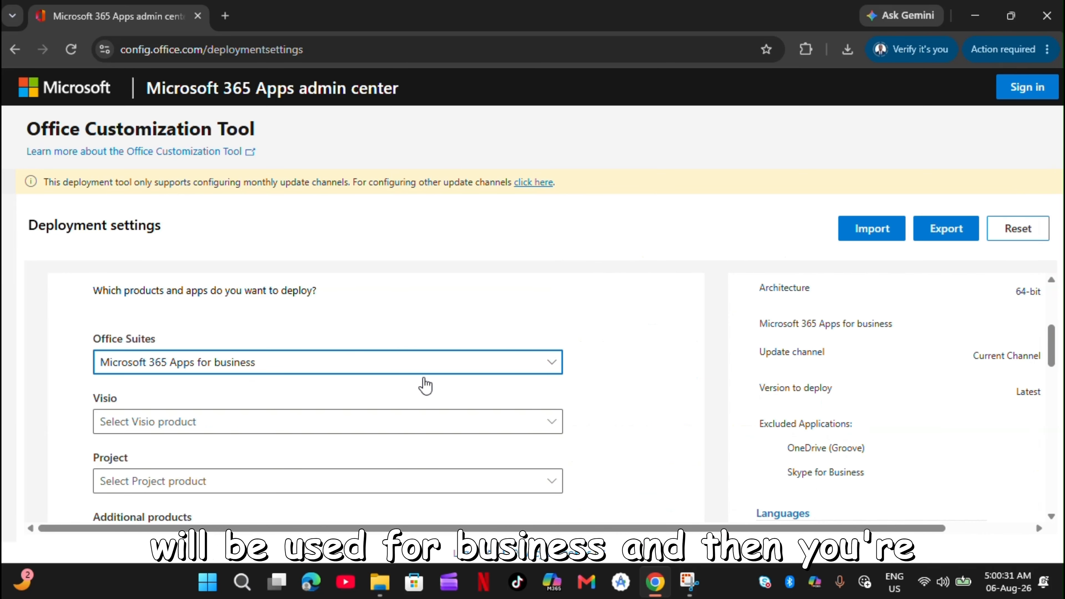
Step: Set the Visio product to Visio Plan 2, Project to Project Online Desktop Client, and additional products to None
scroll(423, 383, "down", 3)
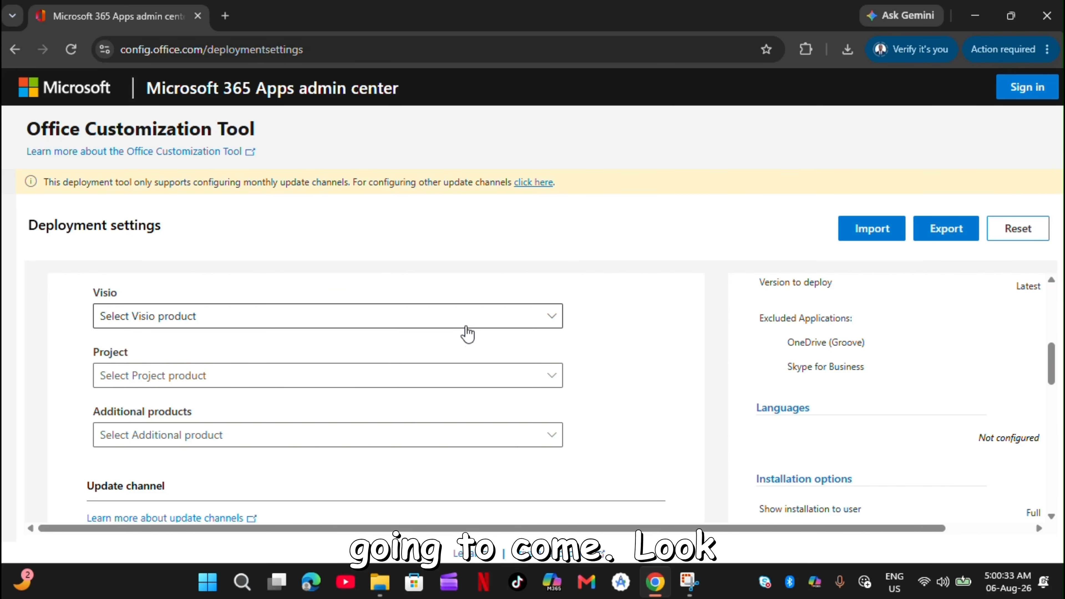
left_click(466, 334)
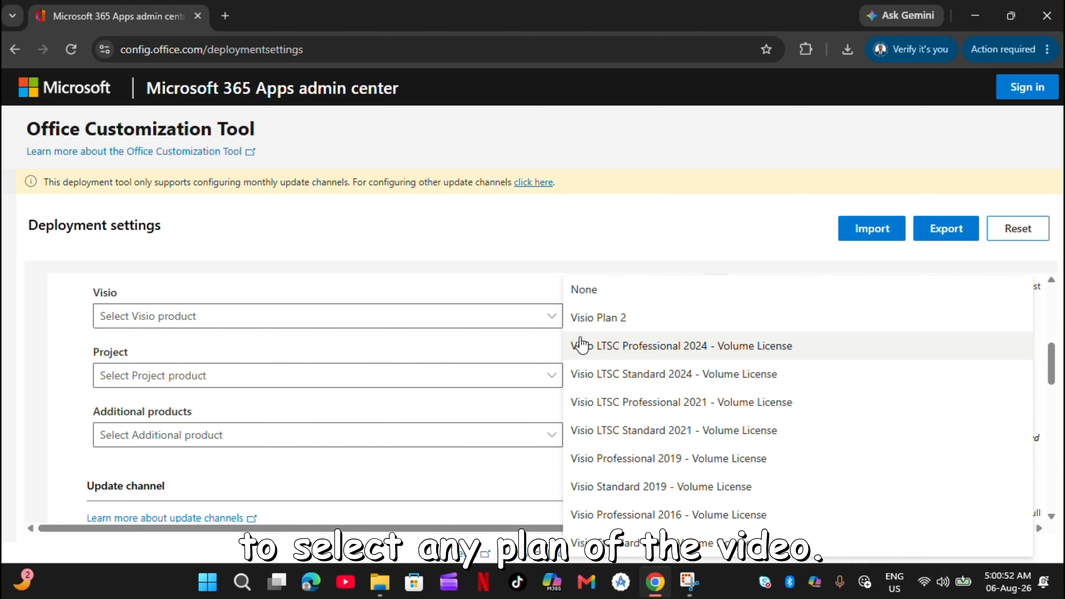
left_click(602, 318)
left_click(404, 379)
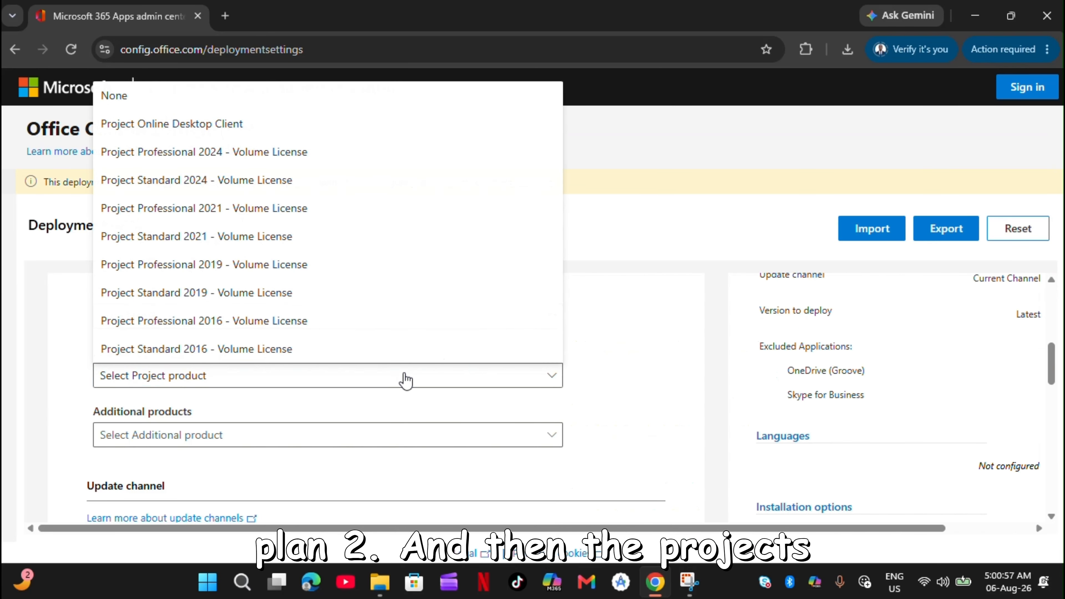
left_click(252, 126)
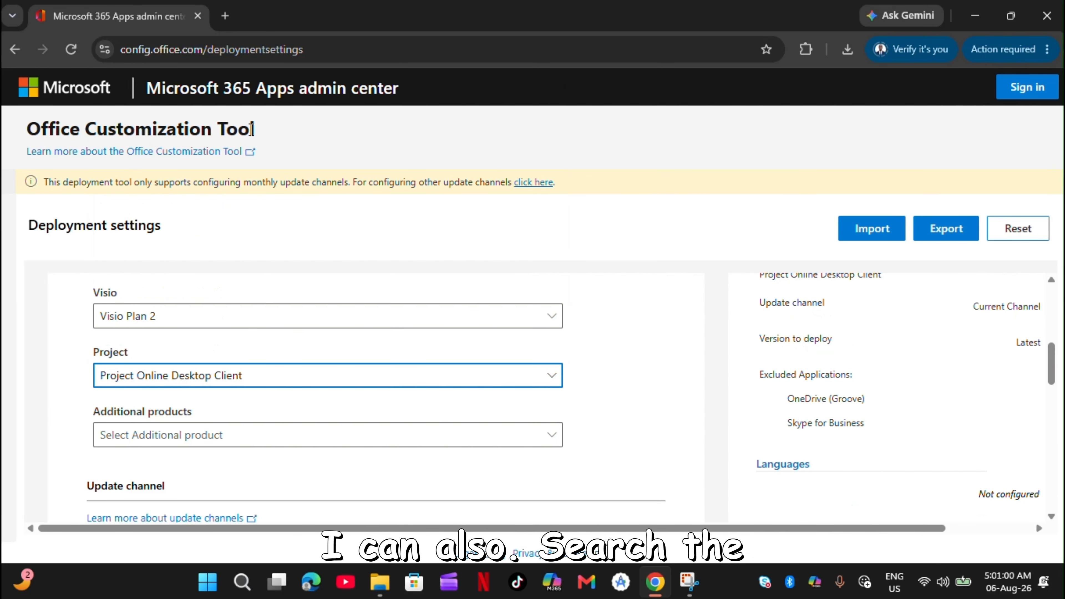
left_click(243, 443)
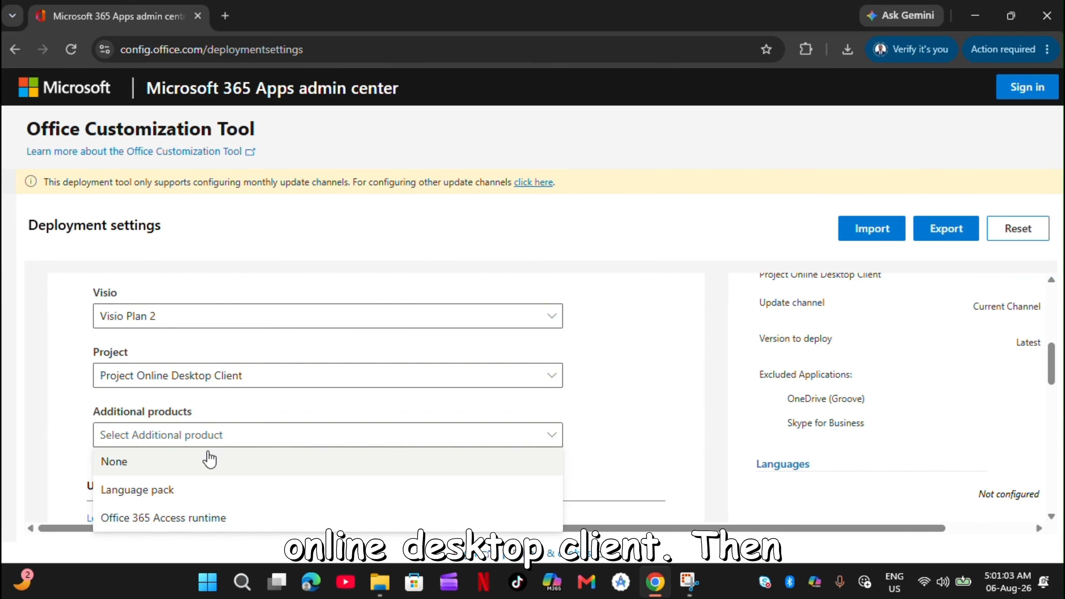
left_click(185, 470)
Step: Choose Current Channel as the update channel and Latest as the version to deploy
scroll(185, 468, "down", 3)
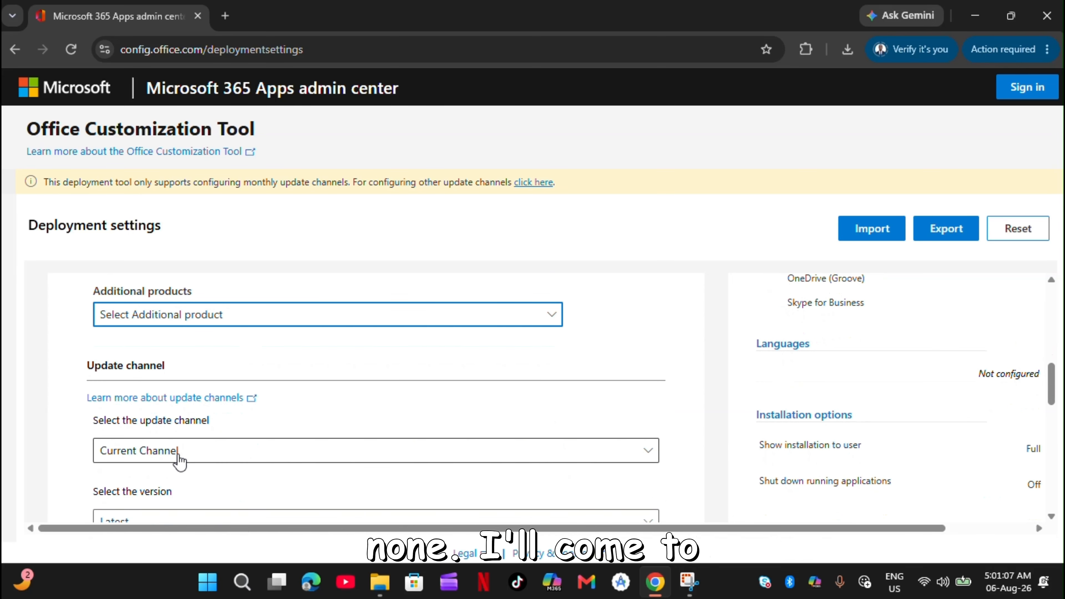
left_click(156, 457)
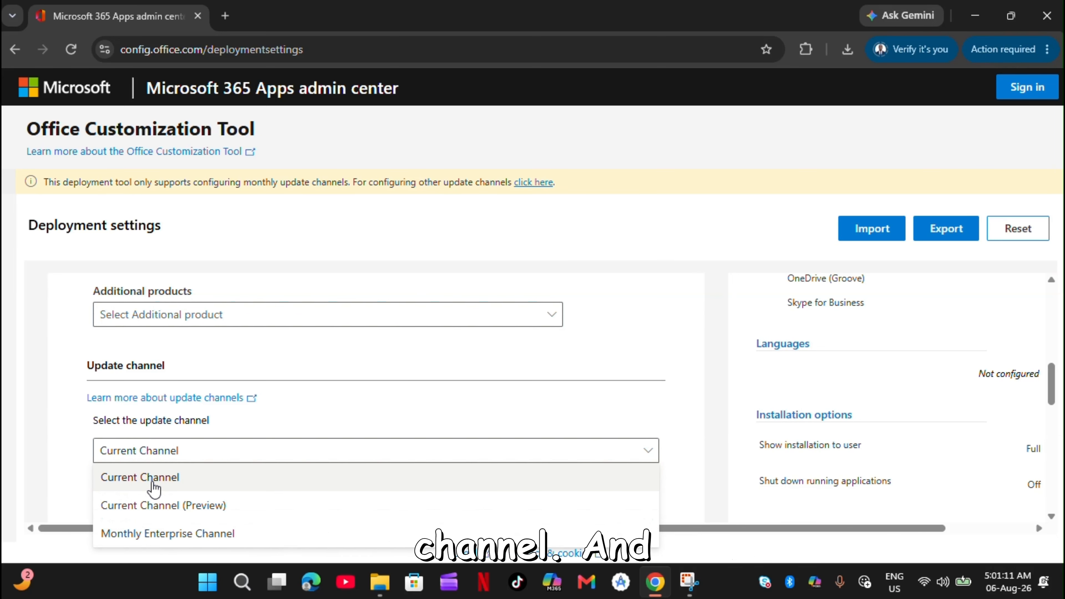
left_click(158, 477)
scroll(159, 477, "down", 2)
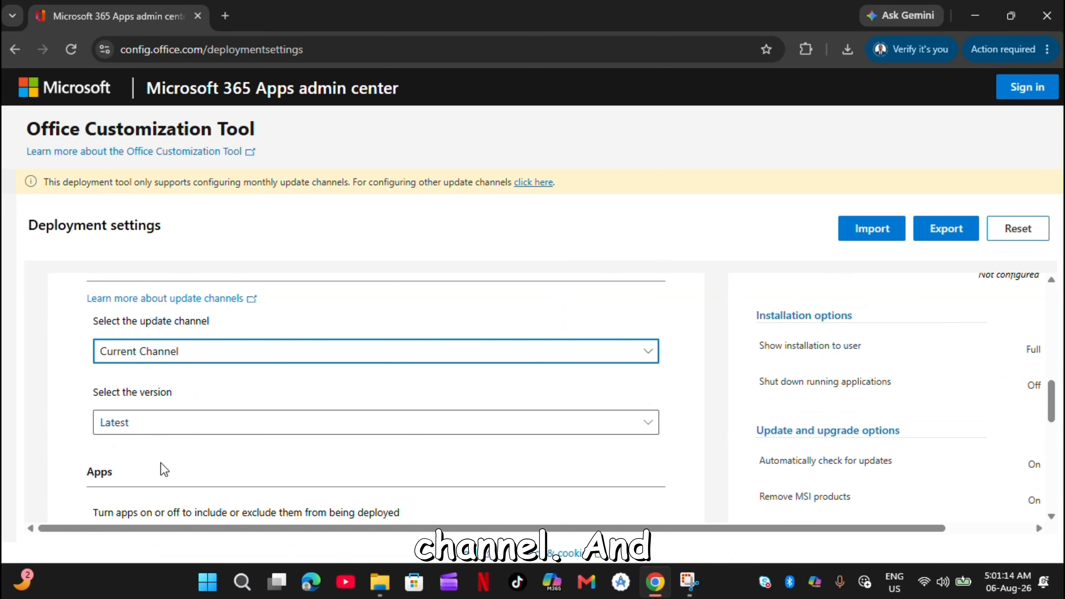
left_click(185, 430)
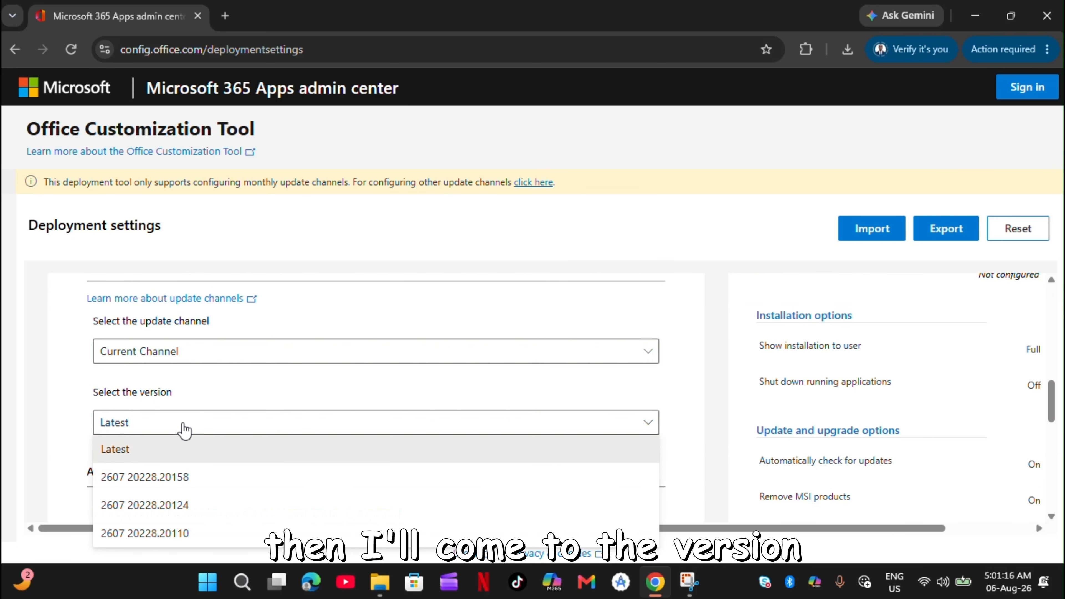
left_click(157, 453)
Step: Include Skype for Business and OneDrive (Groove) among the apps to deploy
scroll(157, 455, "down", 2)
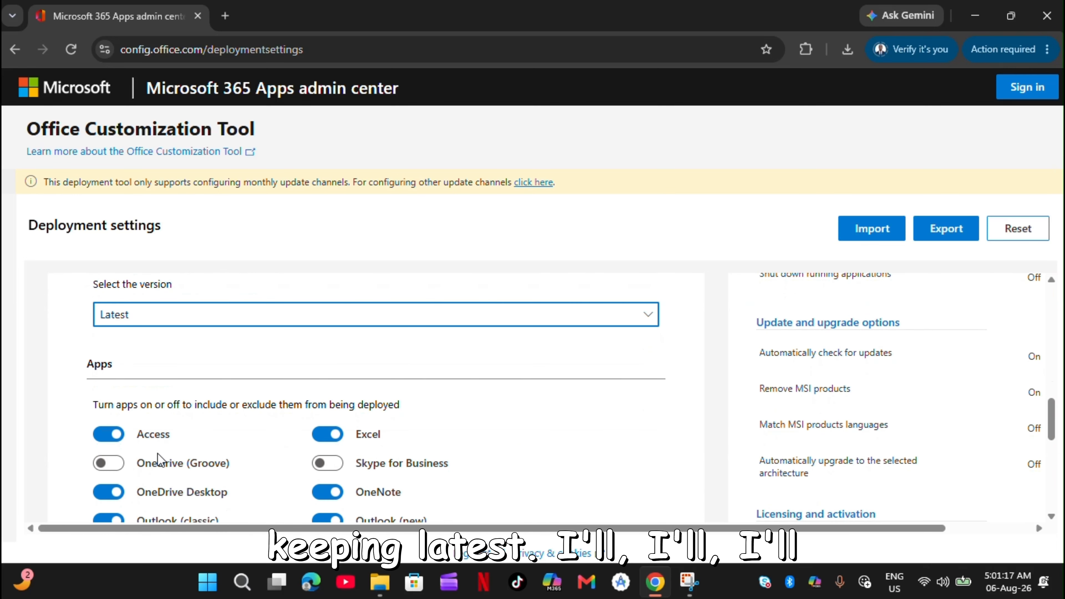
scroll(155, 453, "down", 2)
scroll(255, 417, "down", 1)
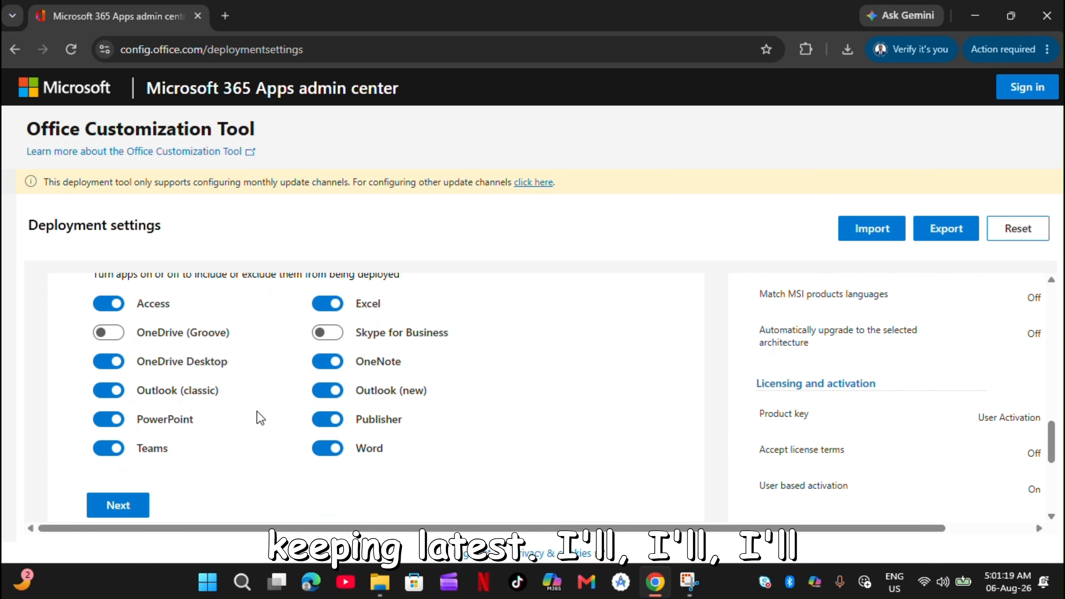
scroll(153, 317, "up", 1)
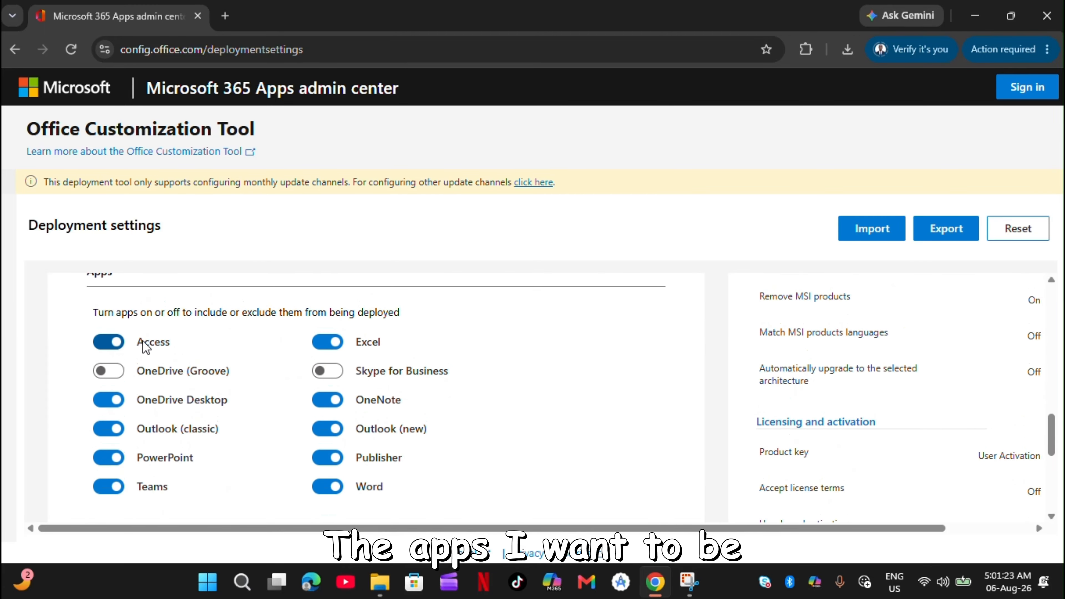
scroll(143, 347, "up", 1)
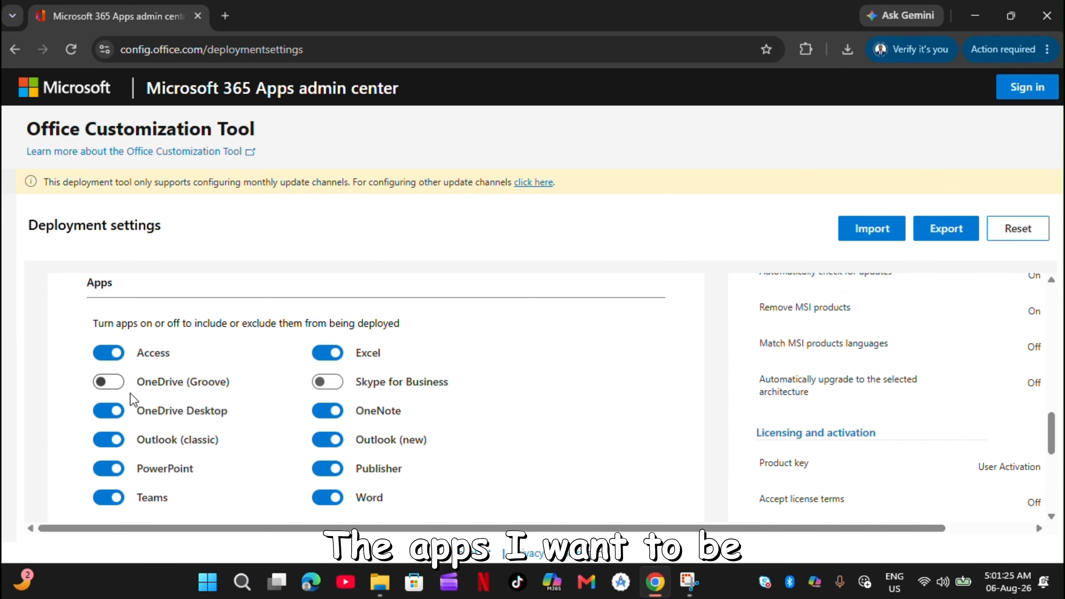
left_click(329, 382)
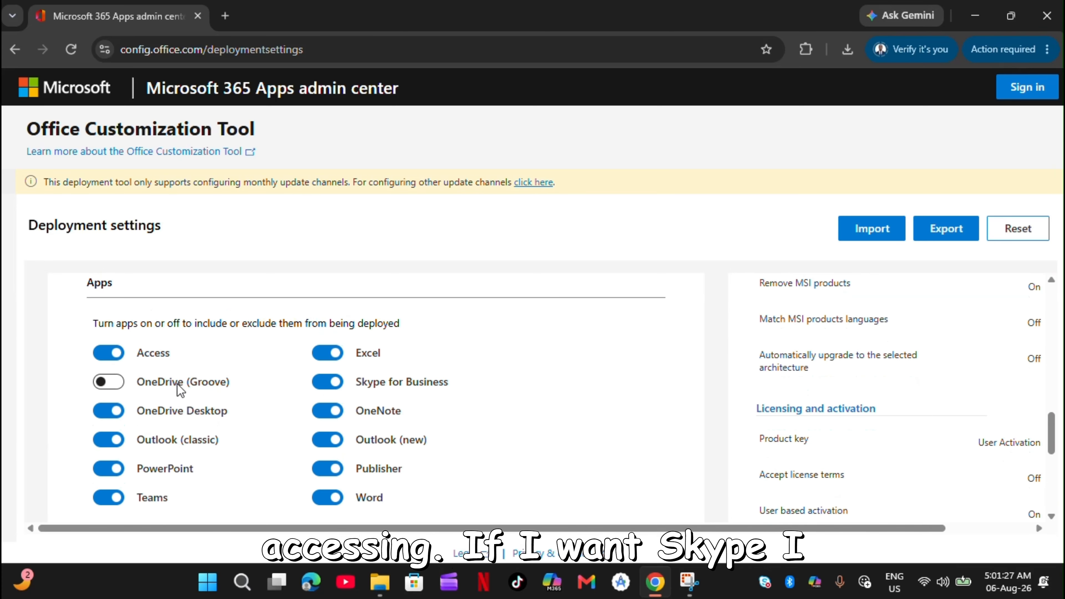
left_click(110, 381)
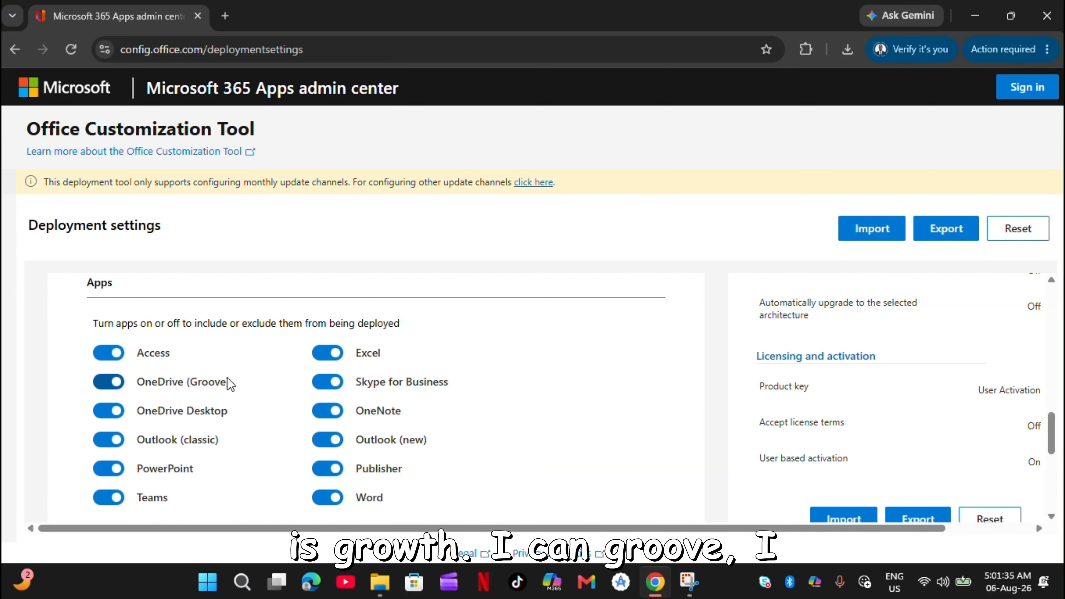
Step: Open the Language settings and set the primary language to English (United States)
scroll(205, 432, "down", 2)
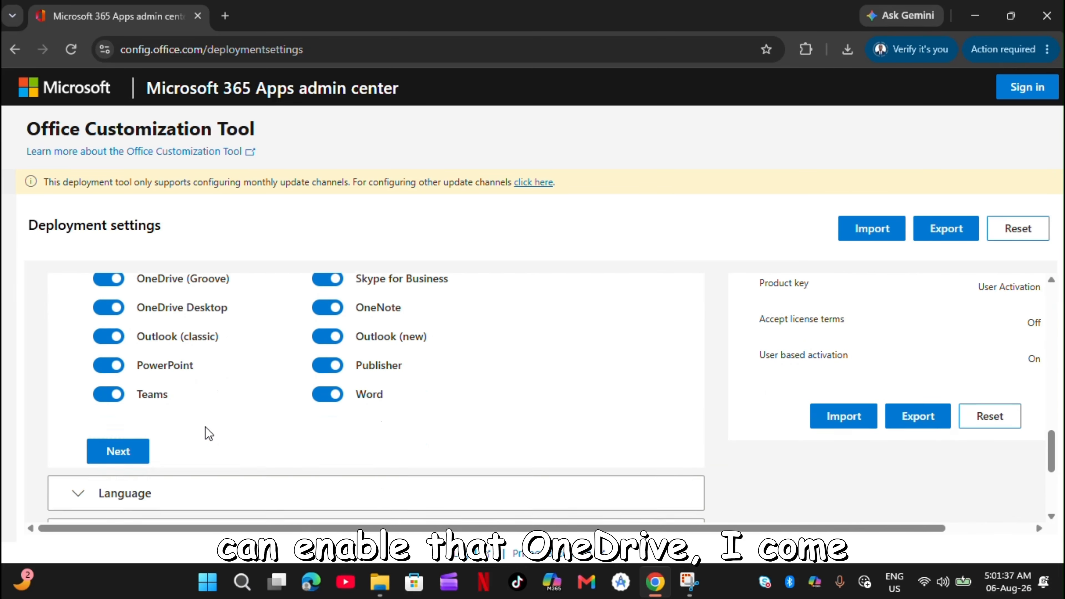
scroll(209, 433, "down", 2)
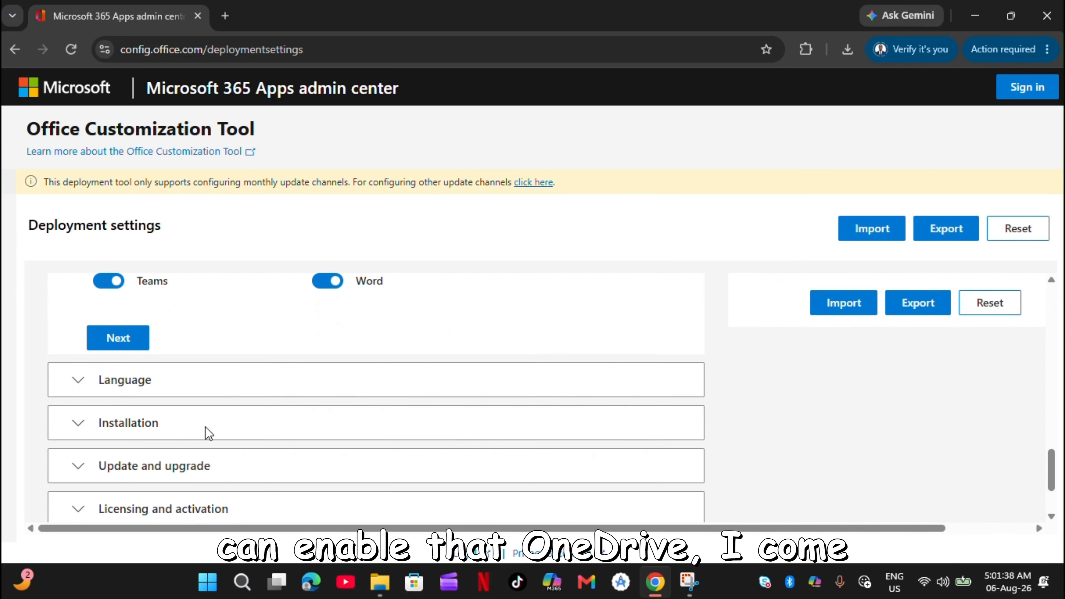
left_click(85, 383)
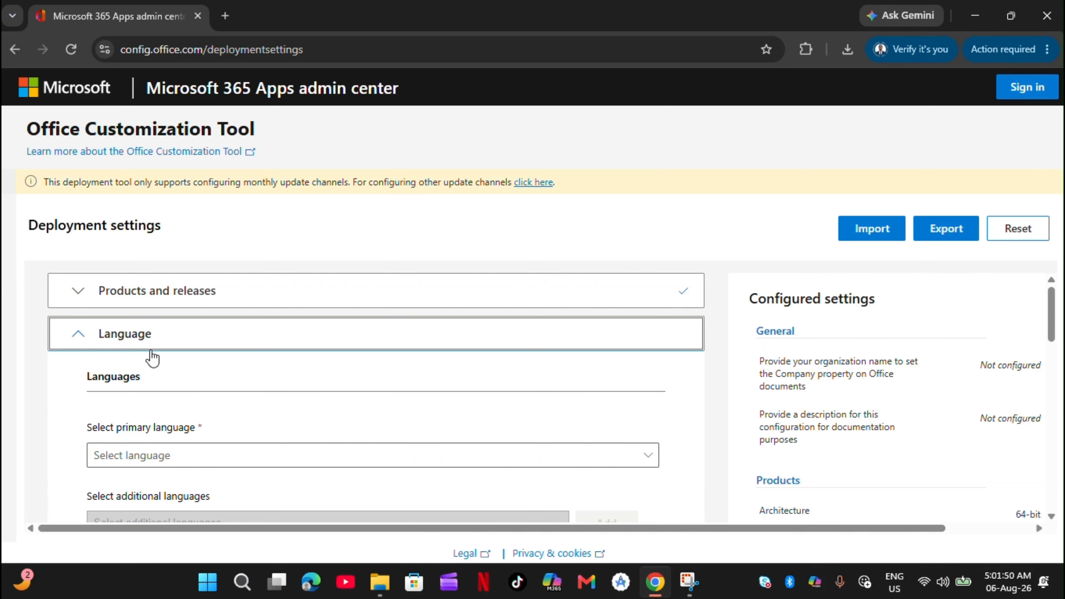
scroll(136, 464, "down", 2)
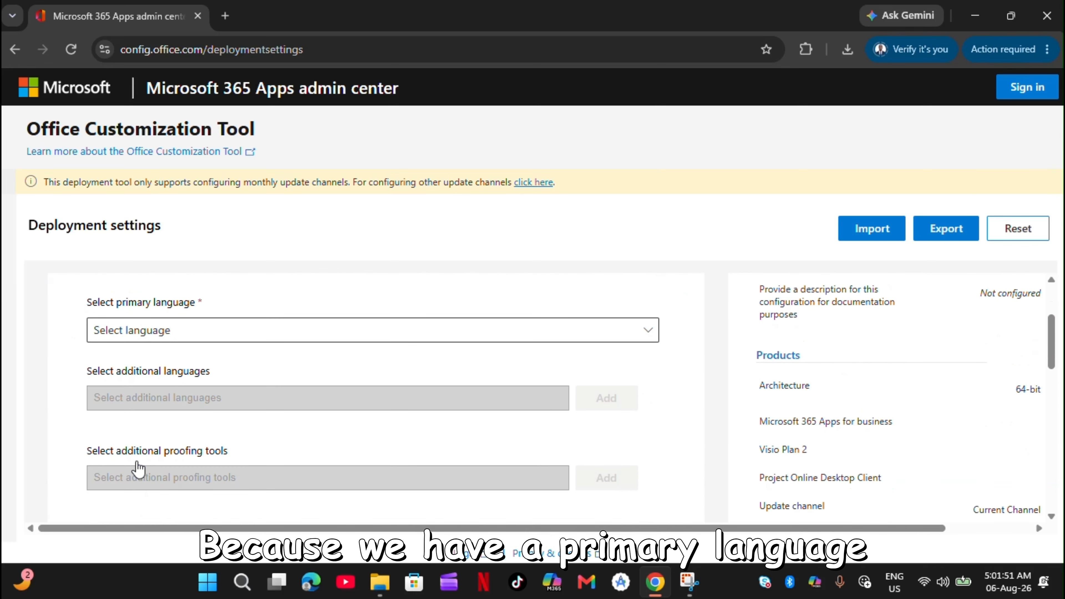
left_click(108, 331)
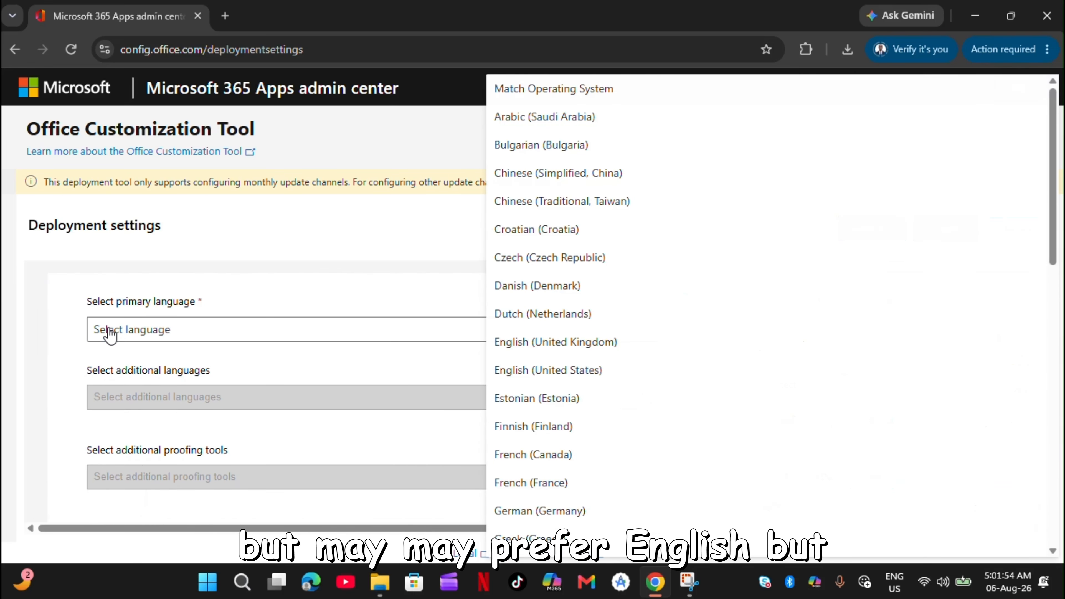
left_click(534, 371)
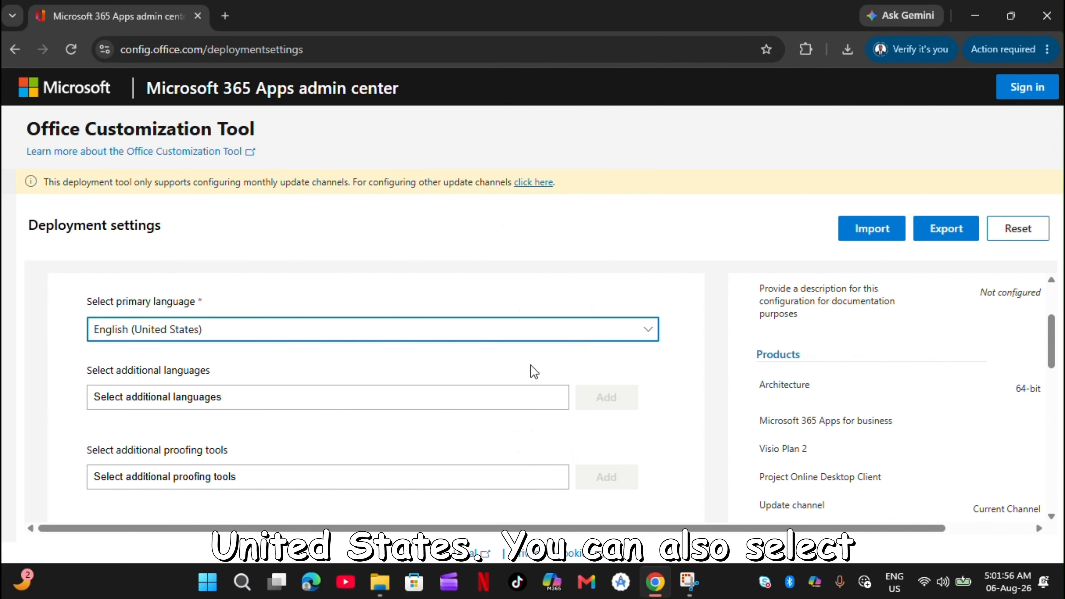
left_click(507, 339)
left_click(418, 381)
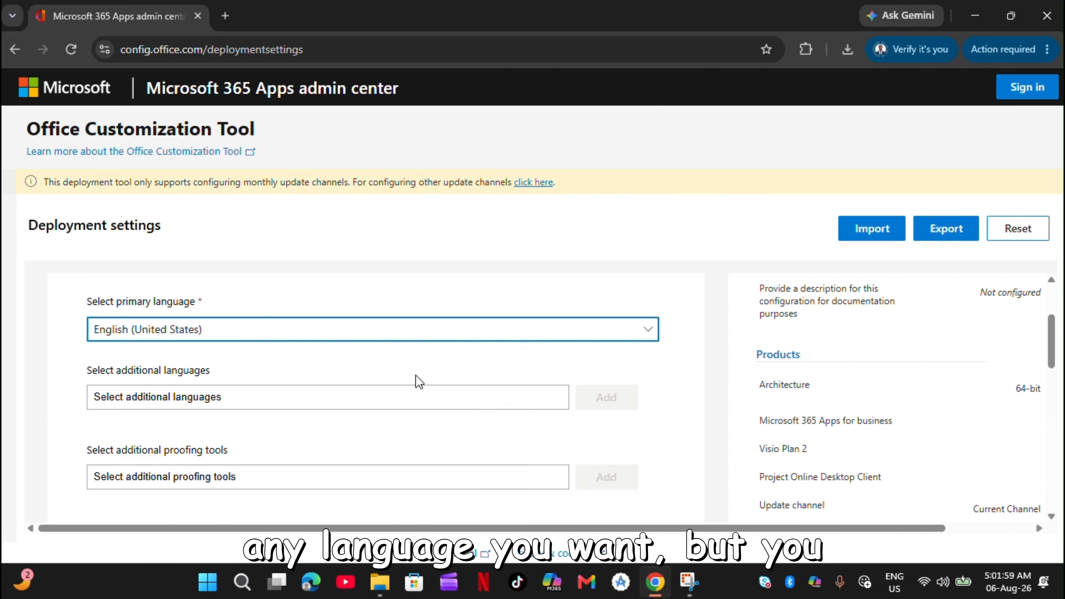
Step: Select English (United Kingdom) in the list of additional languages
left_click(399, 403)
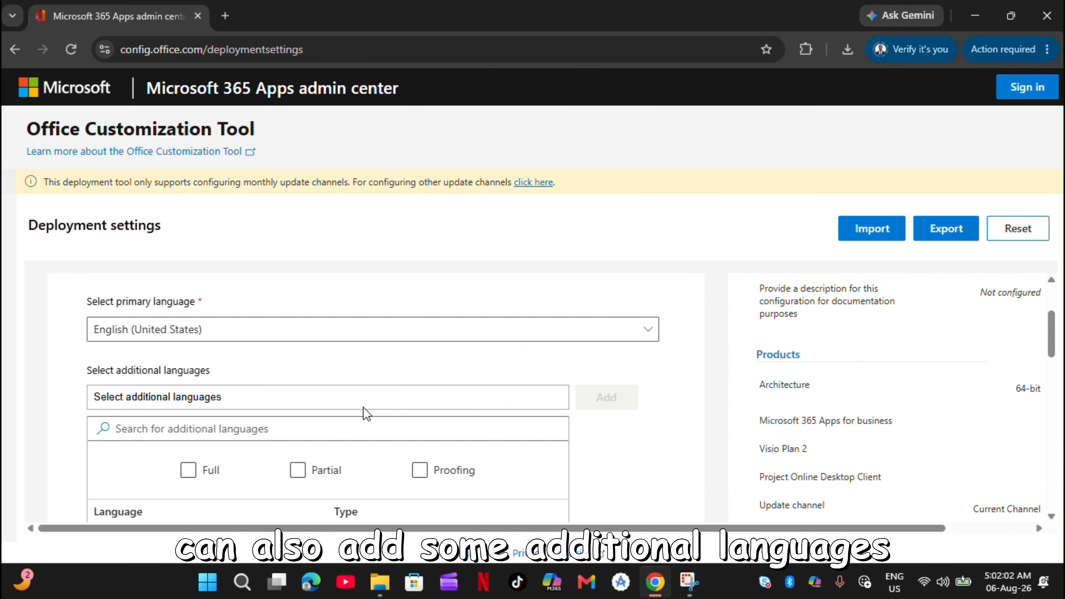
scroll(364, 408, "down", 10)
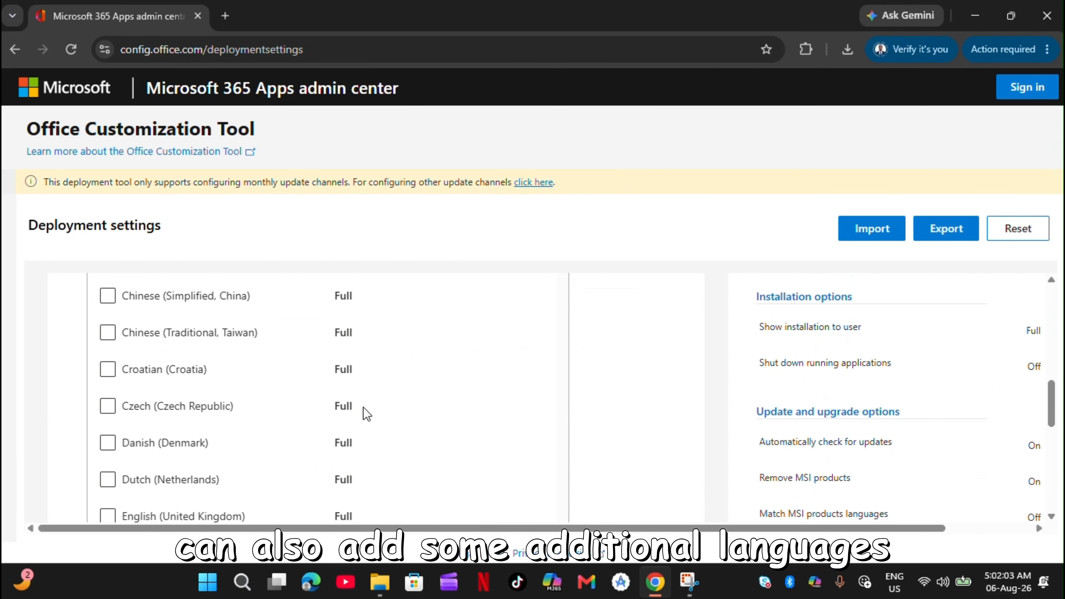
scroll(363, 407, "down", 1)
left_click(161, 375)
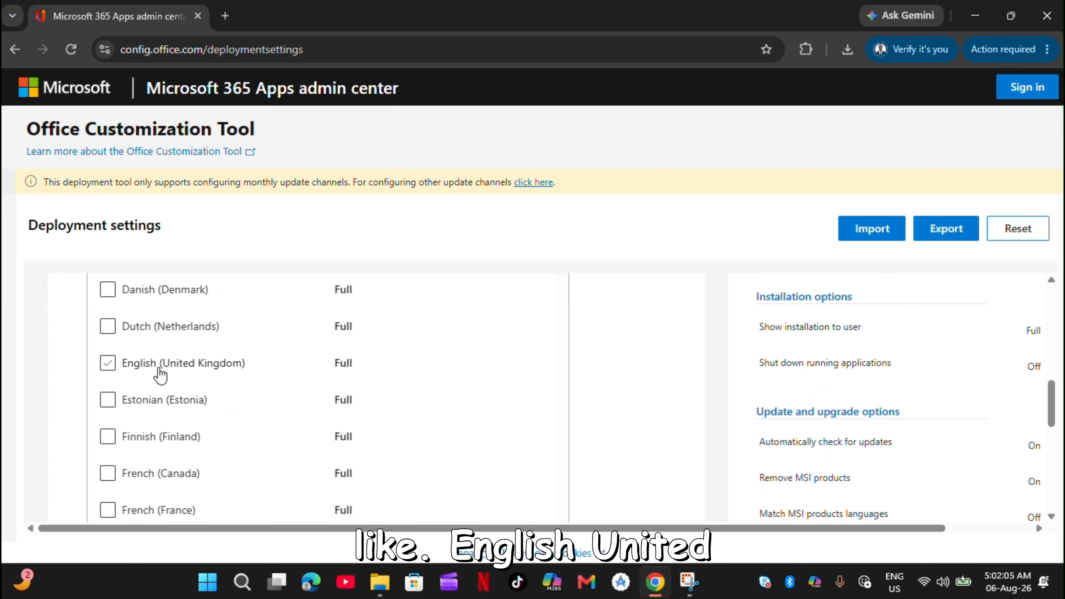
Step: Browse the additional languages and also select Sesotho sa Leboa (South Africa)
scroll(326, 369, "down", 6)
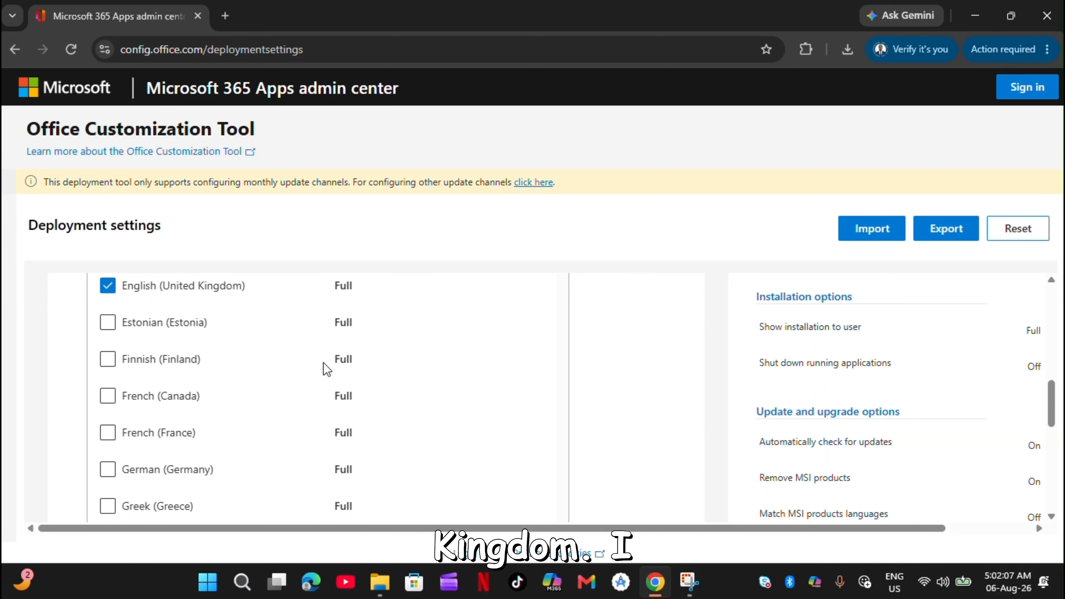
scroll(327, 369, "down", 10)
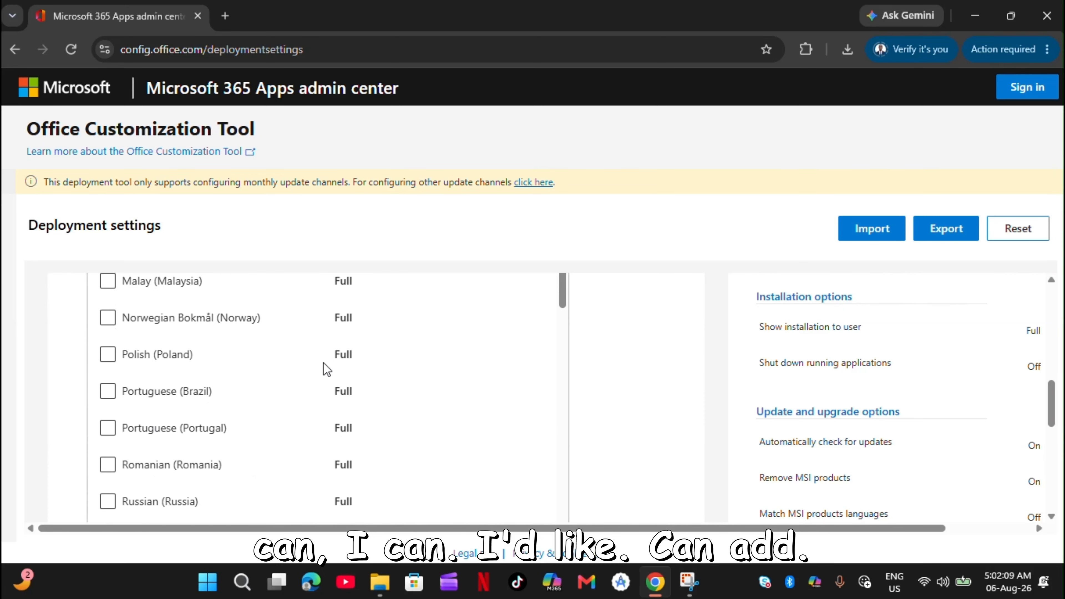
scroll(326, 369, "down", 15)
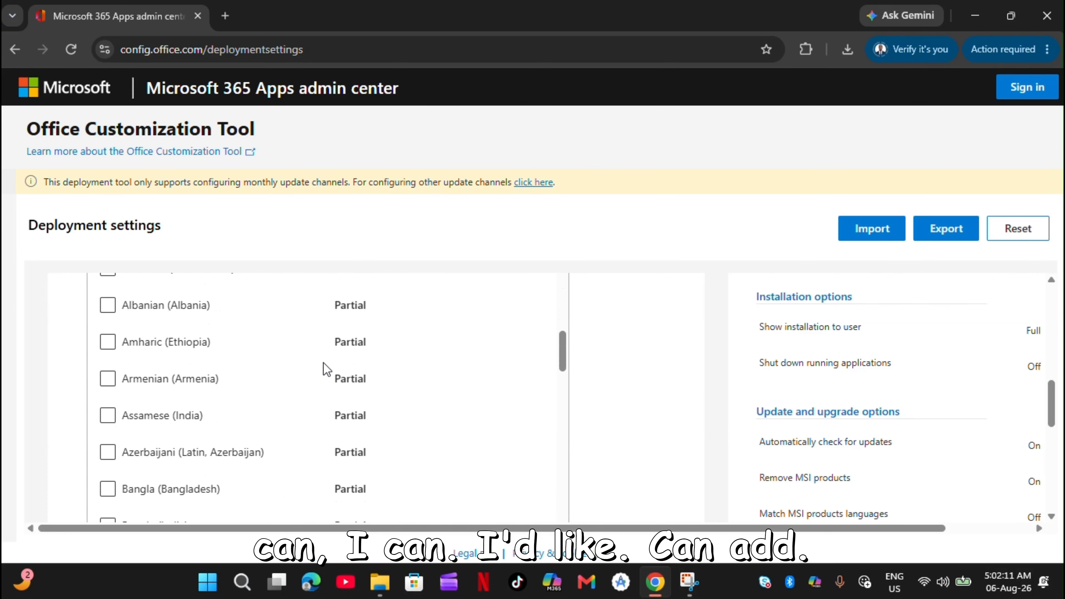
scroll(200, 393, "up", 20)
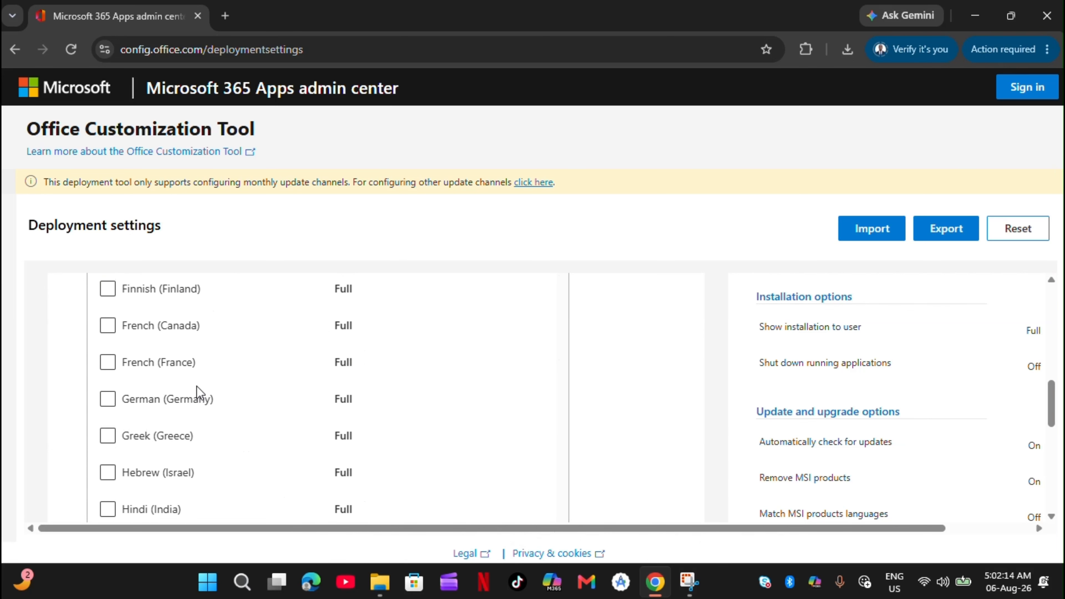
scroll(200, 392, "up", 3)
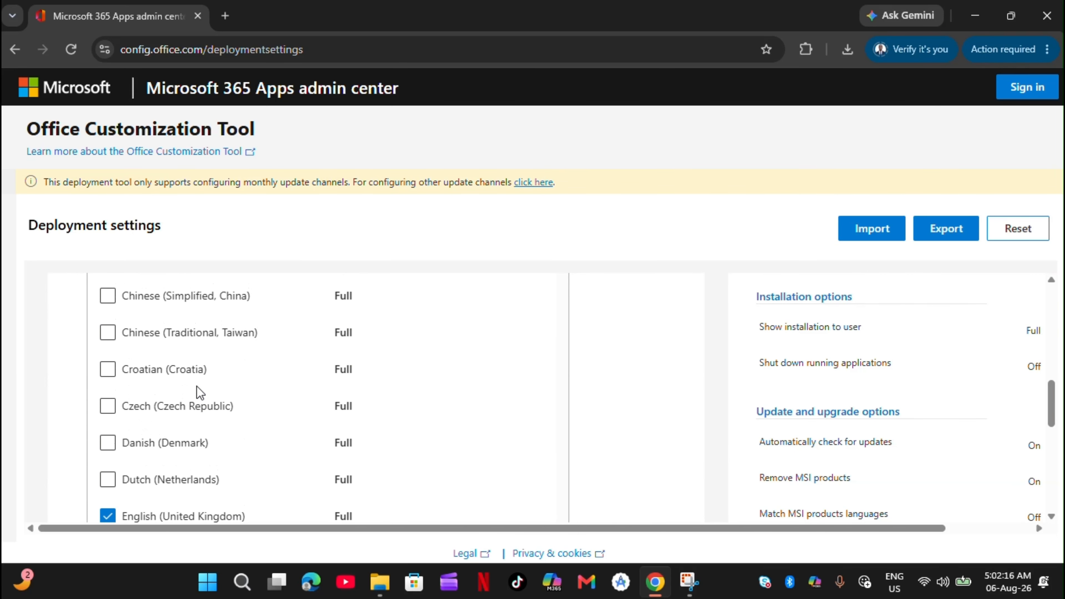
scroll(200, 392, "down", 5)
scroll(200, 392, "down", 20)
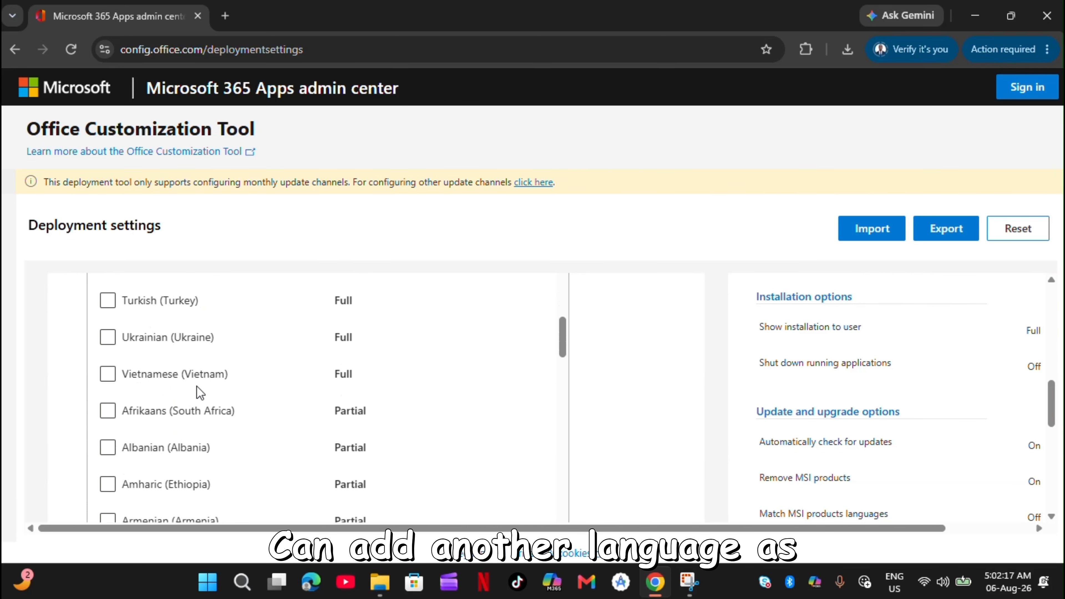
scroll(200, 392, "down", 20)
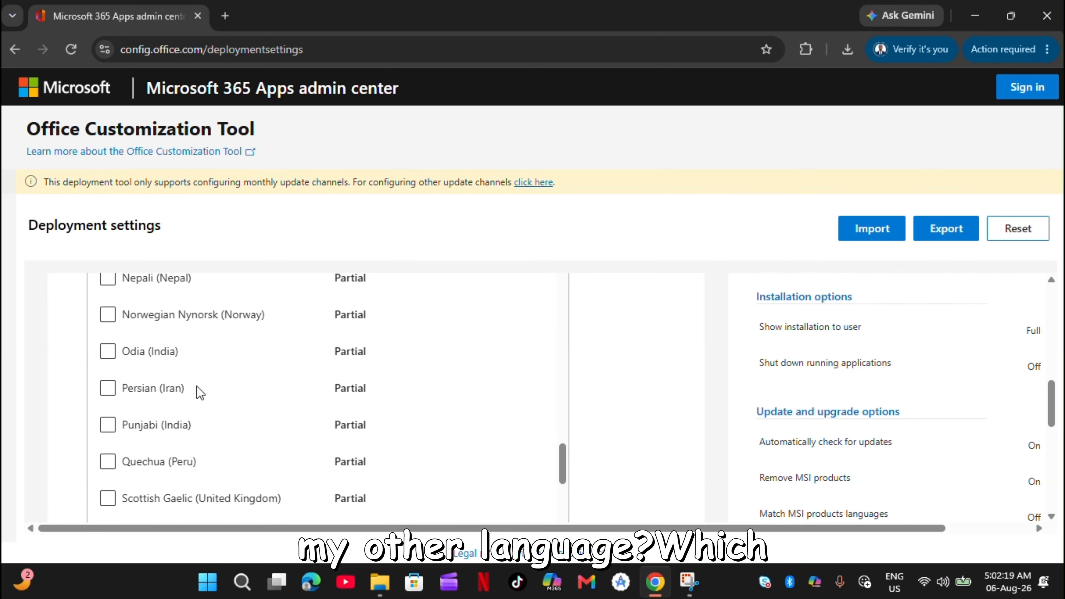
scroll(200, 392, "down", 10)
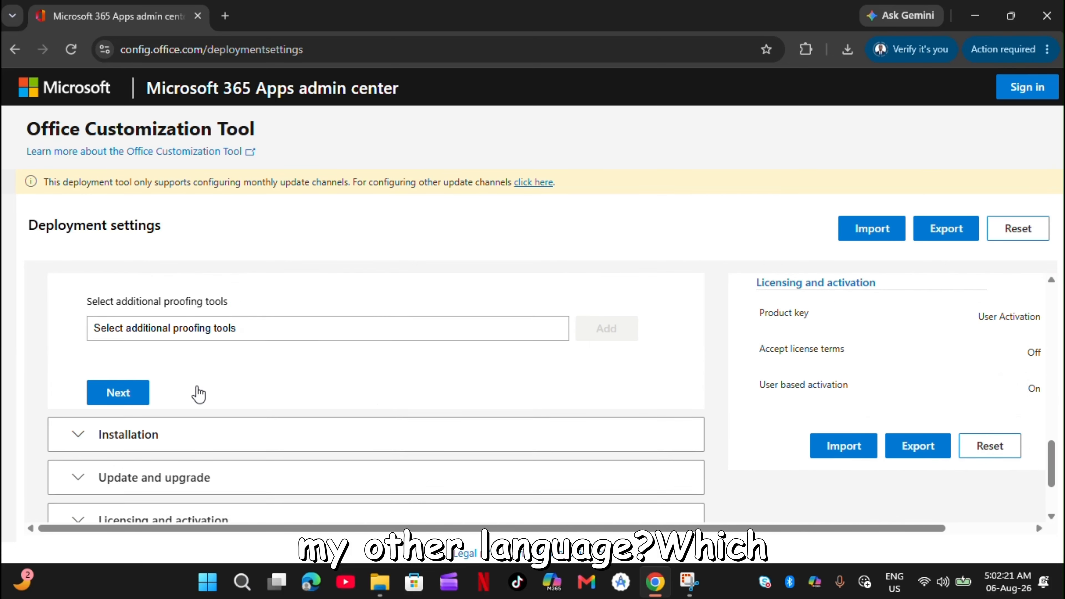
scroll(200, 393, "up", 8)
left_click(191, 393)
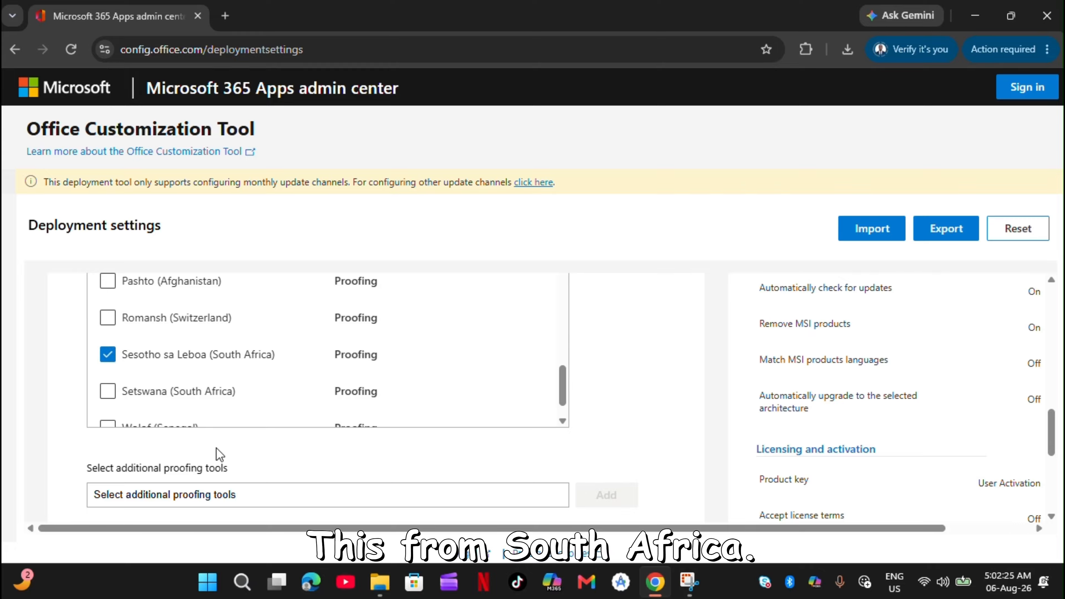
Step: Add Arabic (Saudi Arabia) as an additional proofing tool and continue to the Installation settings
left_click(178, 496)
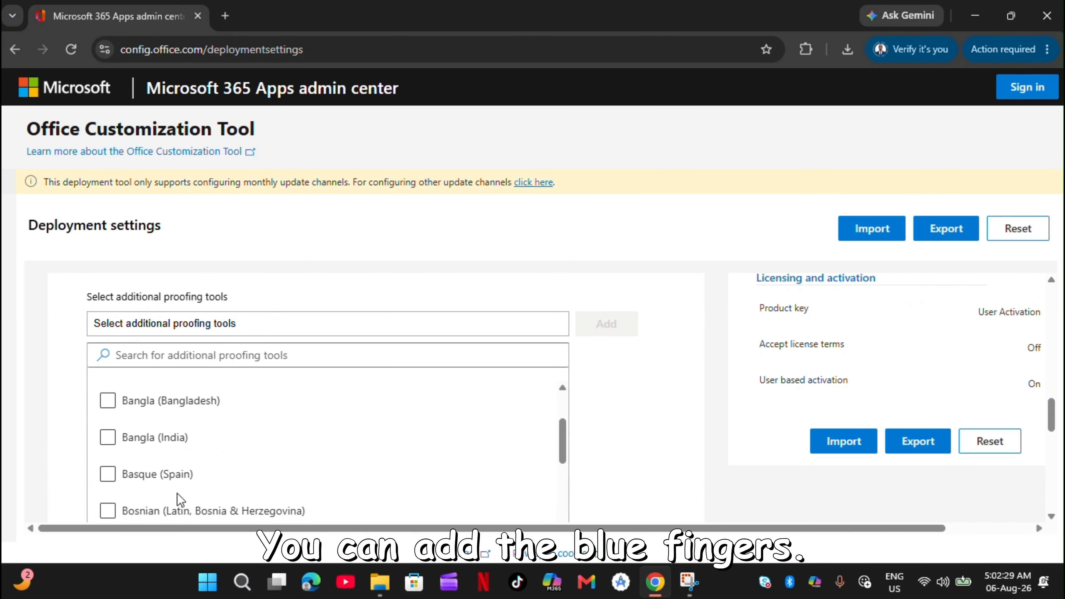
scroll(178, 493, "up", 3)
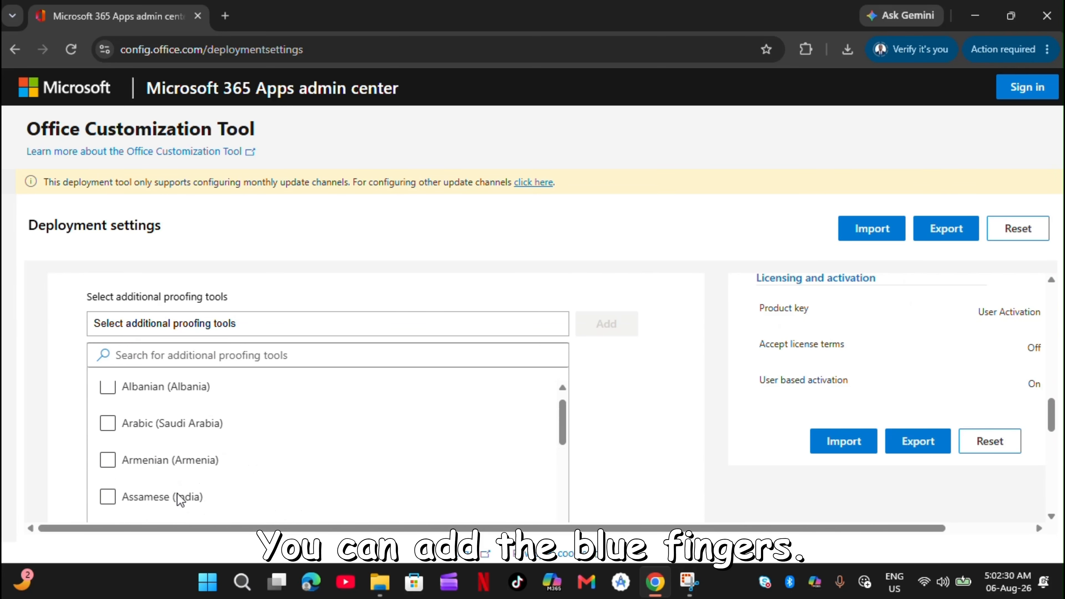
left_click(109, 432)
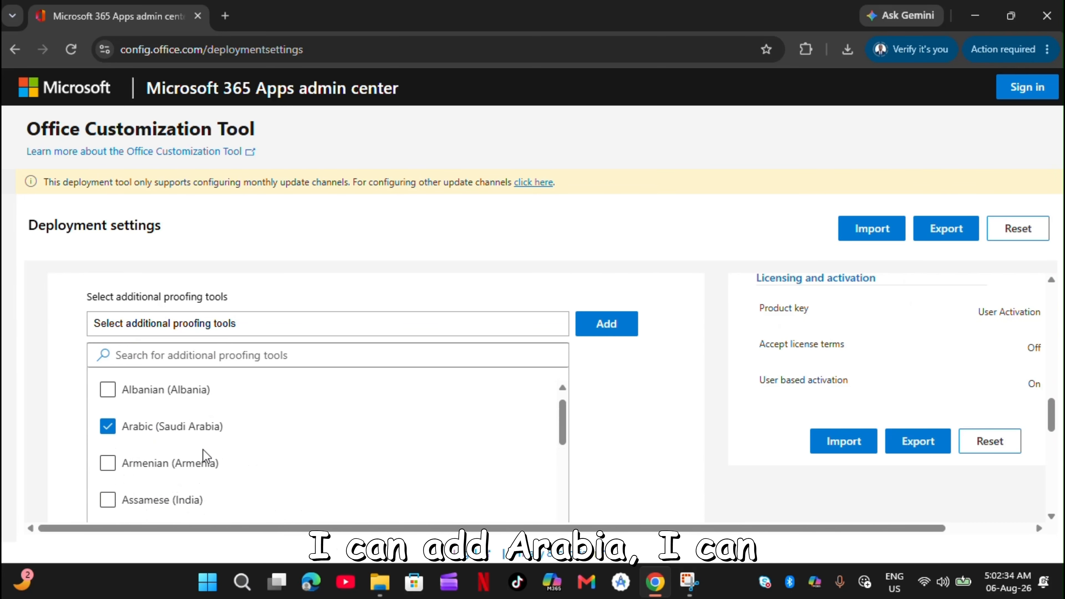
scroll(204, 455, "down", 3)
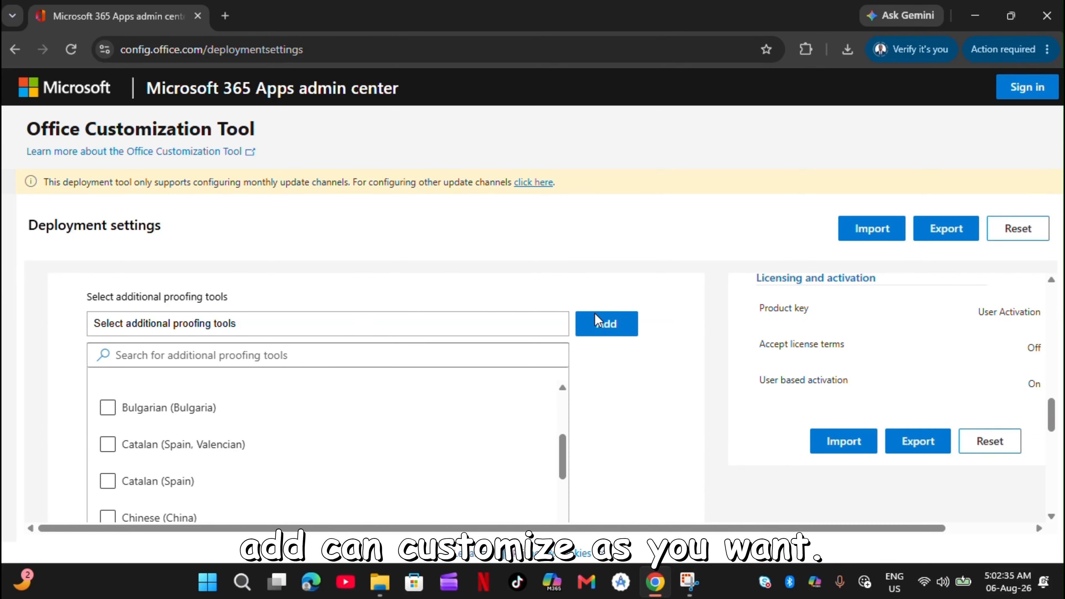
left_click(600, 324)
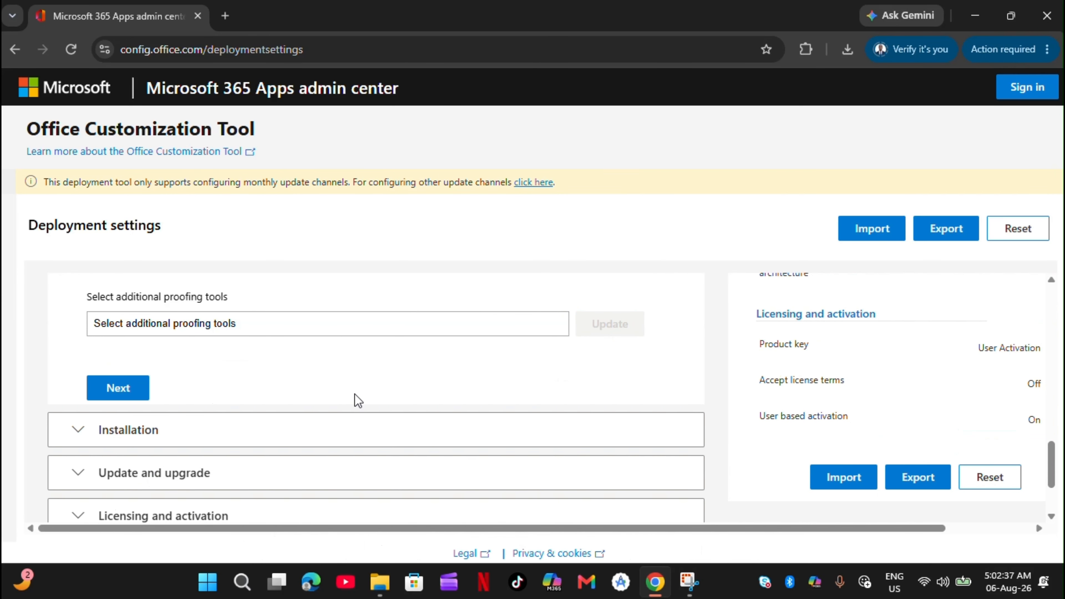
scroll(262, 396, "up", 2)
scroll(251, 401, "down", 3)
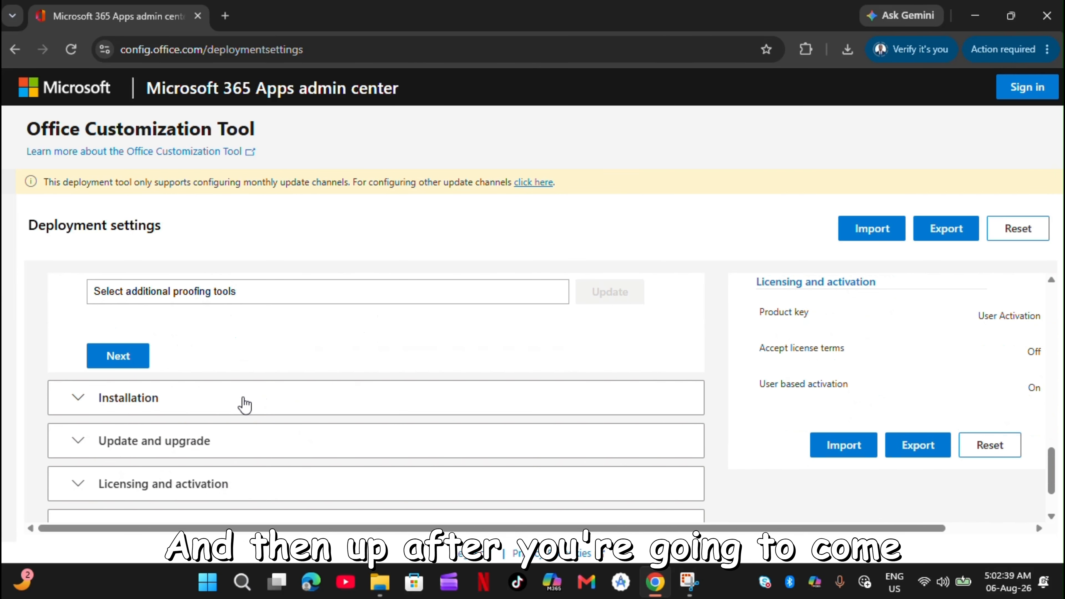
left_click(115, 359)
Step: Review the installation options, keep deployment from the Office Content Delivery Network (CDN), and continue to Update and upgrade
scroll(113, 357, "down", 5)
scroll(113, 357, "up", 4)
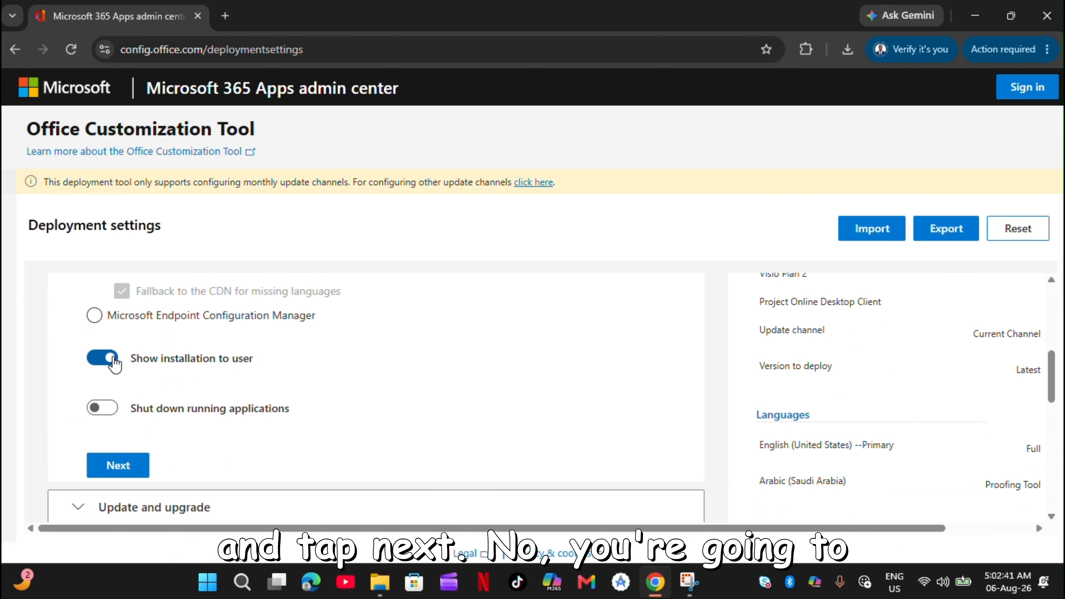
scroll(121, 357, "up", 1)
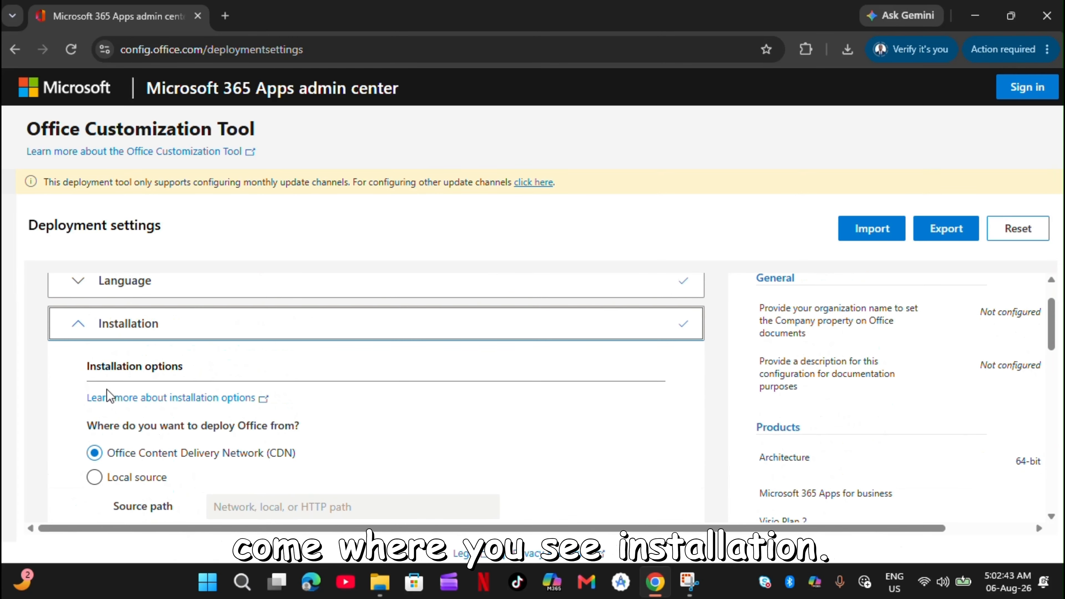
scroll(106, 390, "down", 6)
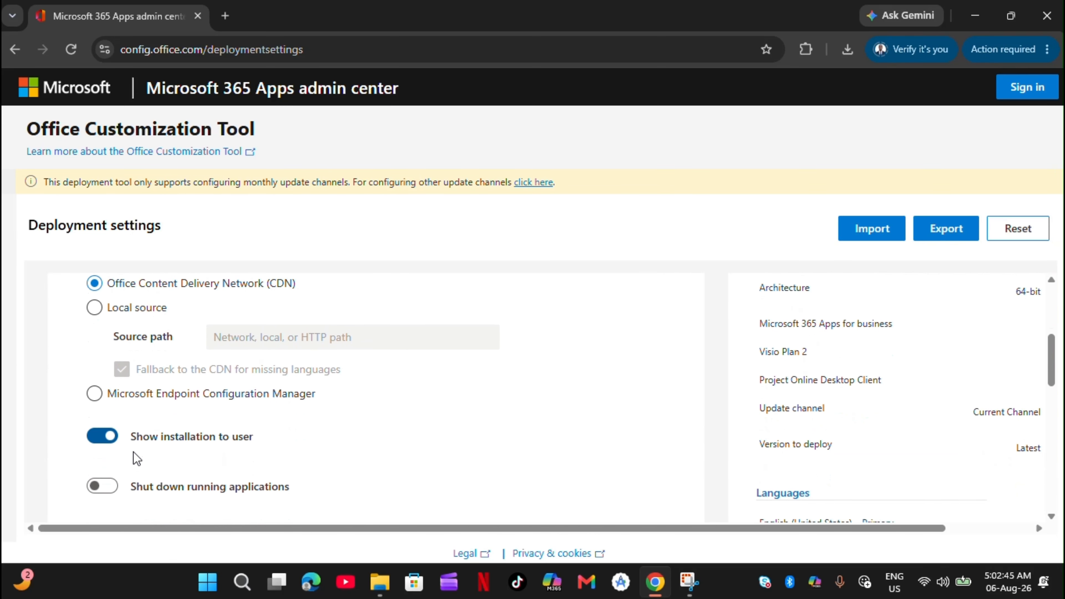
scroll(136, 459, "down", 2)
left_click(135, 459)
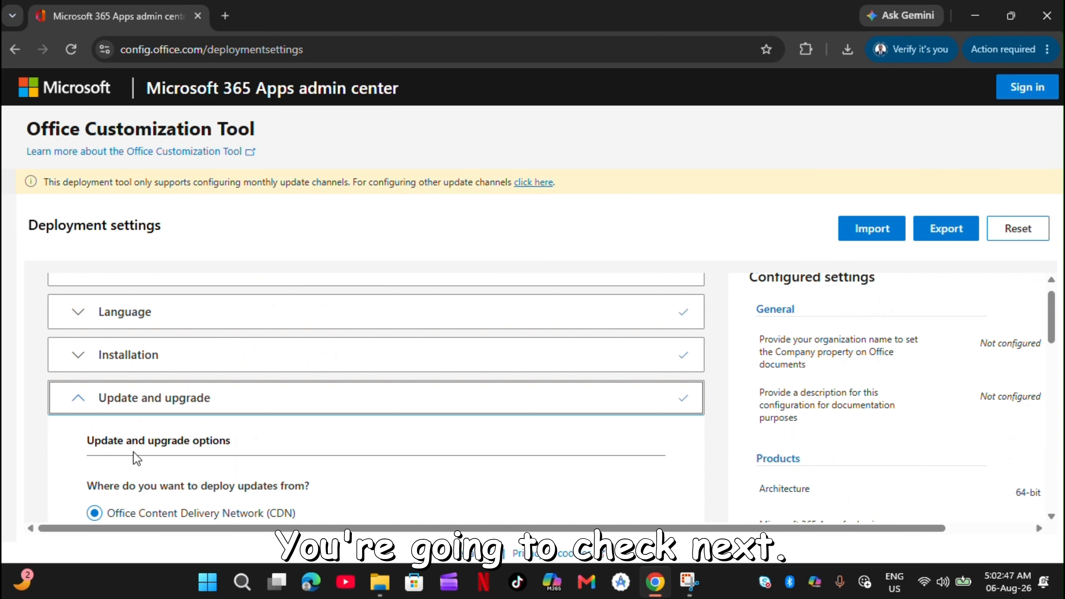
Step: Review the update and upgrade options, leave them at their defaults, and continue to Licensing and activation
scroll(136, 459, "down", 3)
scroll(142, 444, "down", 5)
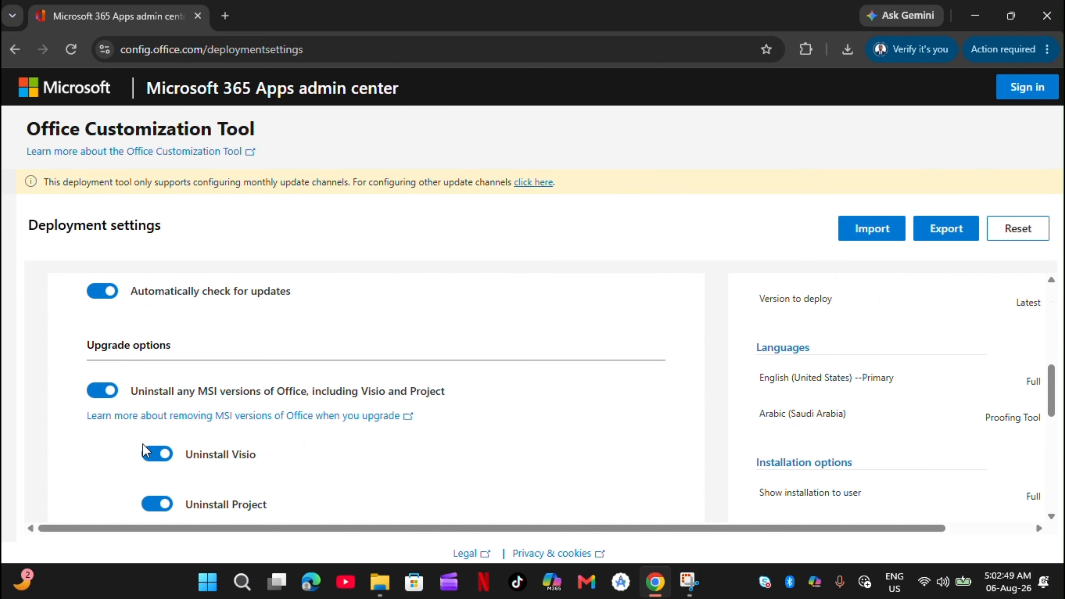
scroll(134, 437, "down", 1)
scroll(133, 426, "down", 7)
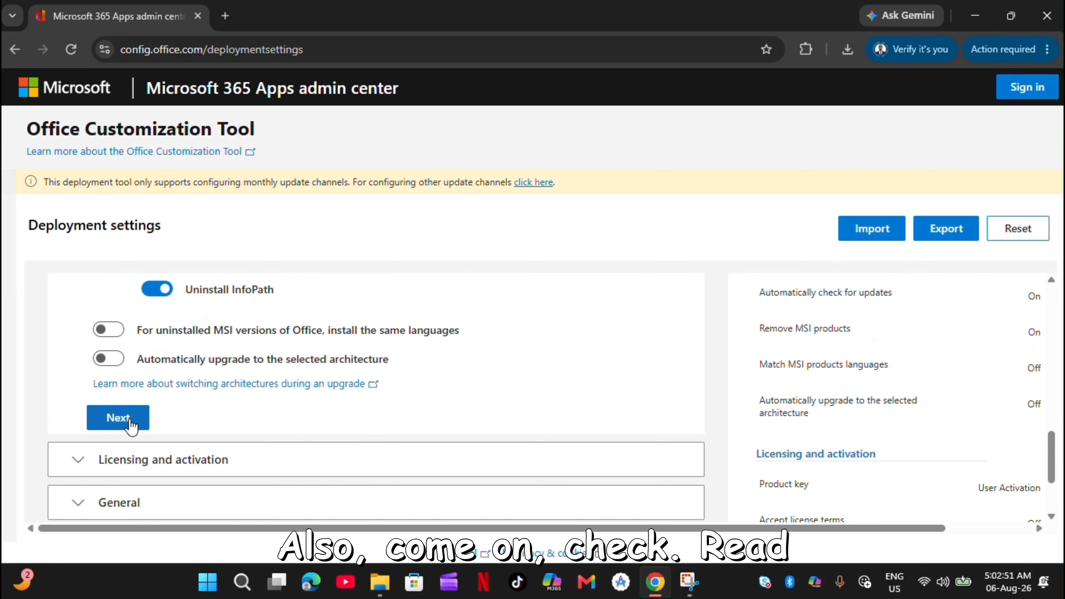
left_click(133, 425)
Step: Turn on automatic acceptance of the license terms, keep User based activation, and continue to the General settings
scroll(134, 426, "down", 4)
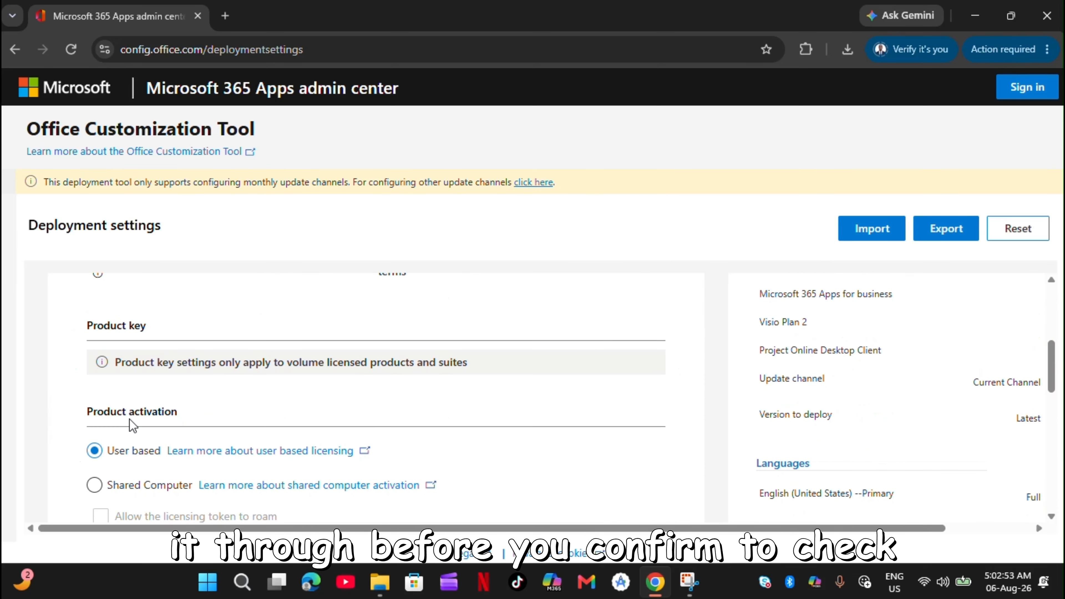
scroll(134, 425, "up", 3)
scroll(133, 425, "down", 1)
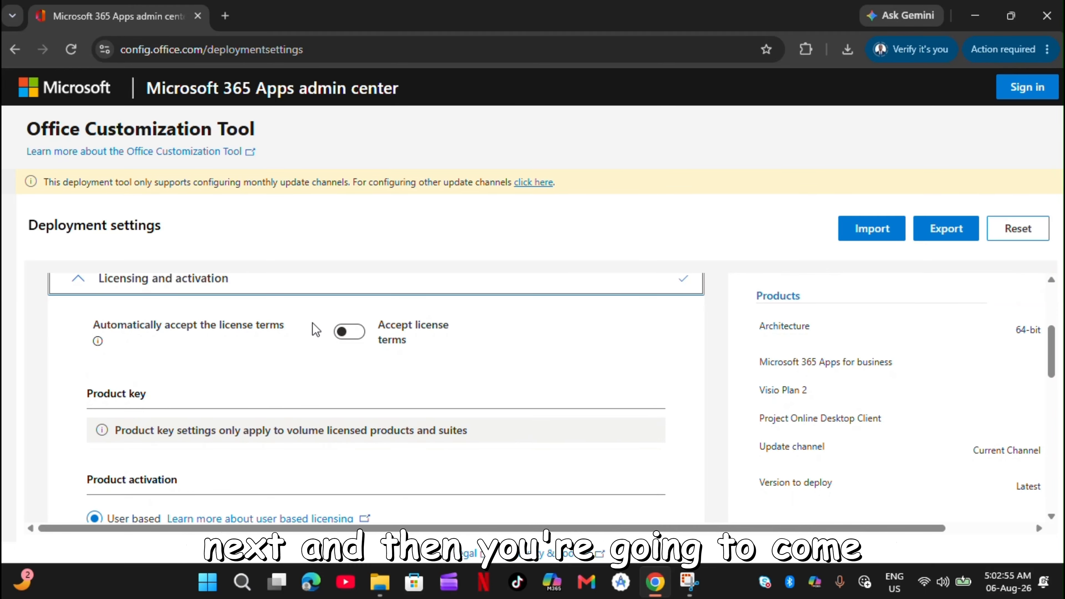
left_click(343, 333)
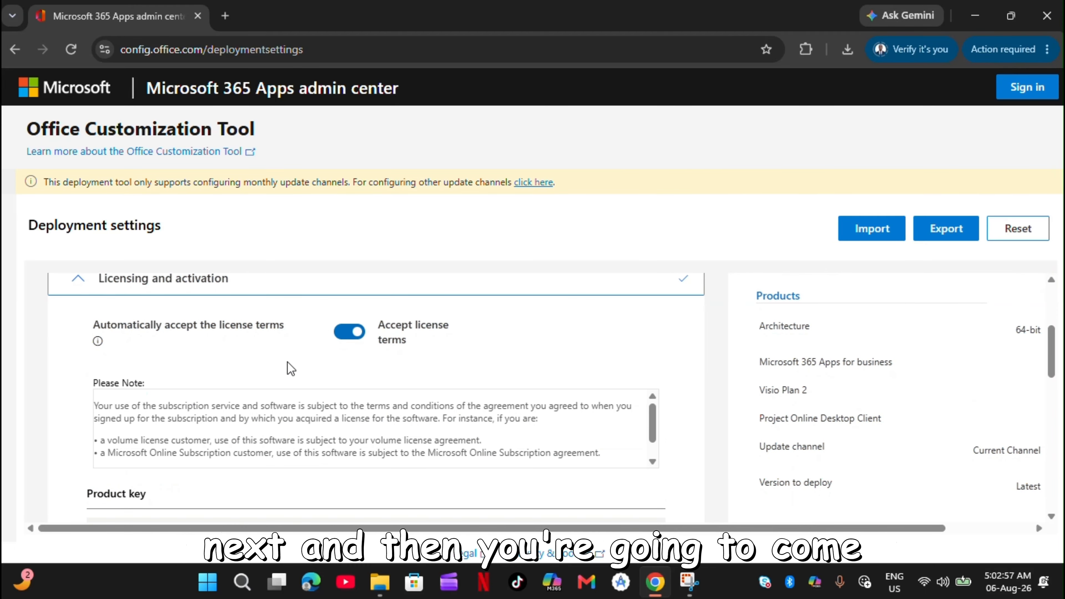
scroll(221, 455, "down", 1)
scroll(222, 455, "down", 6)
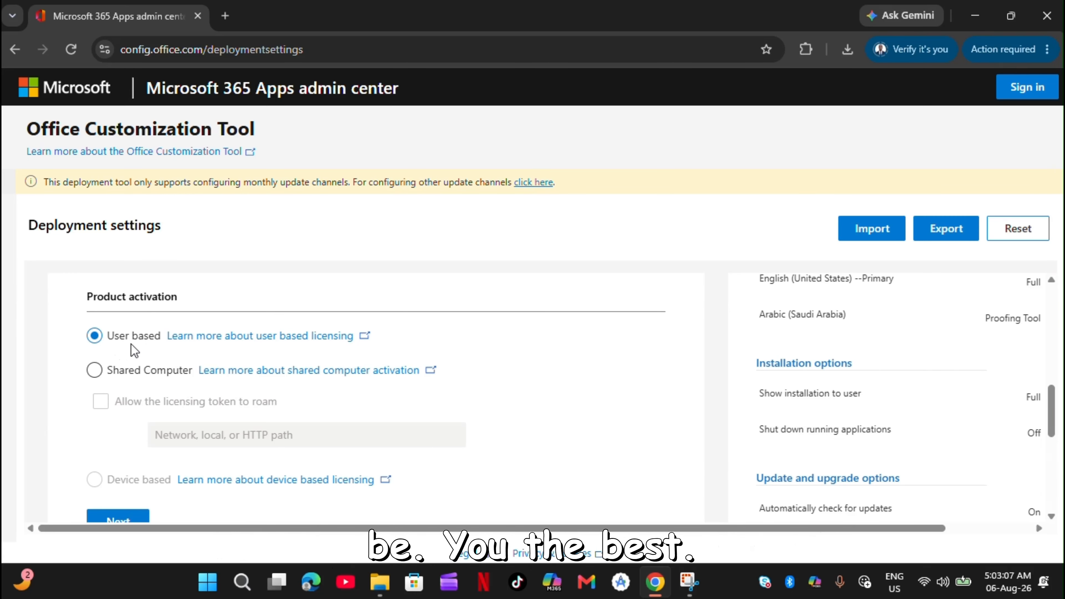
scroll(146, 343, "down", 1)
scroll(148, 349, "down", 1)
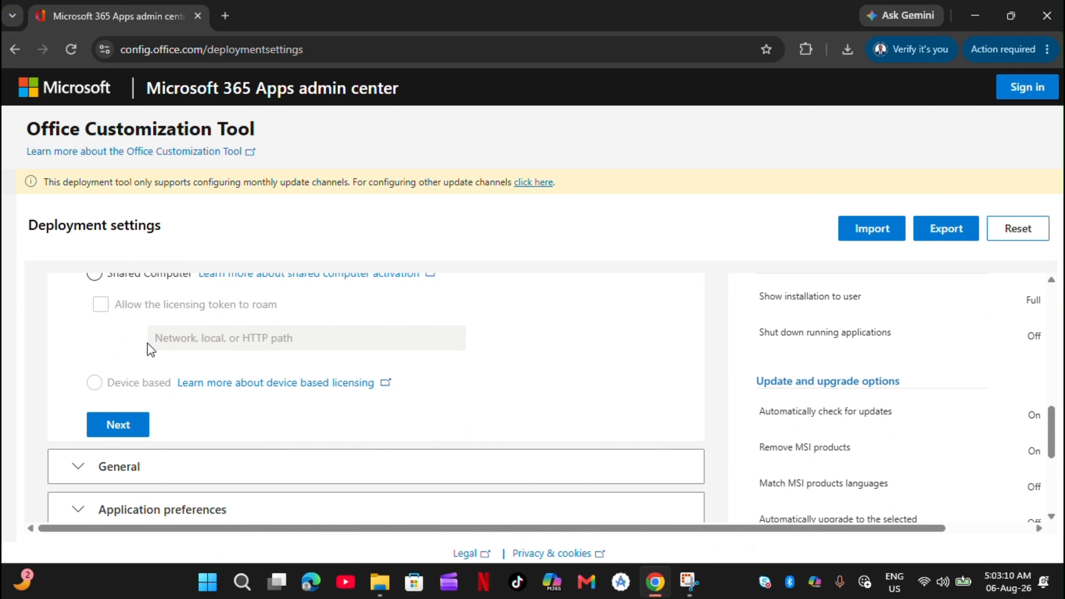
left_click(117, 425)
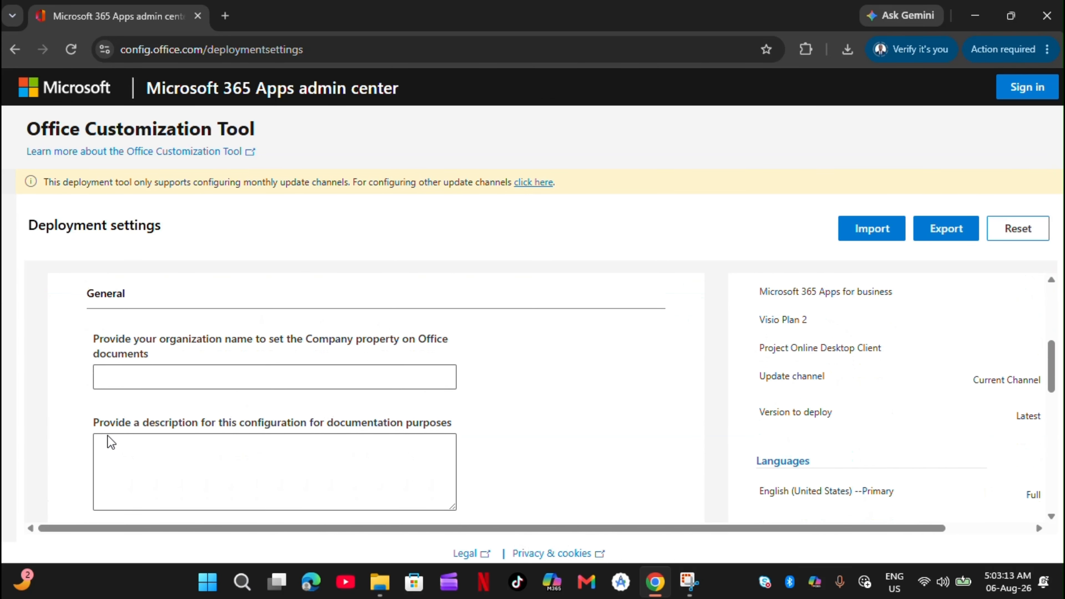
Step: Leave the General fields blank, keep the application preferences unchanged, and finish the deployment settings
scroll(111, 443, "down", 3)
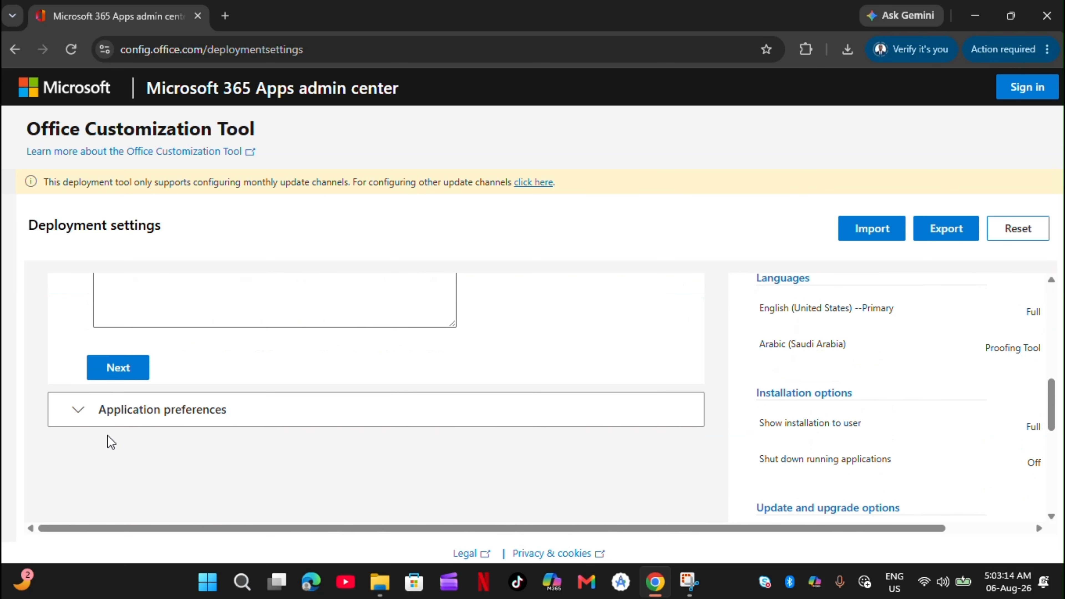
left_click(117, 356)
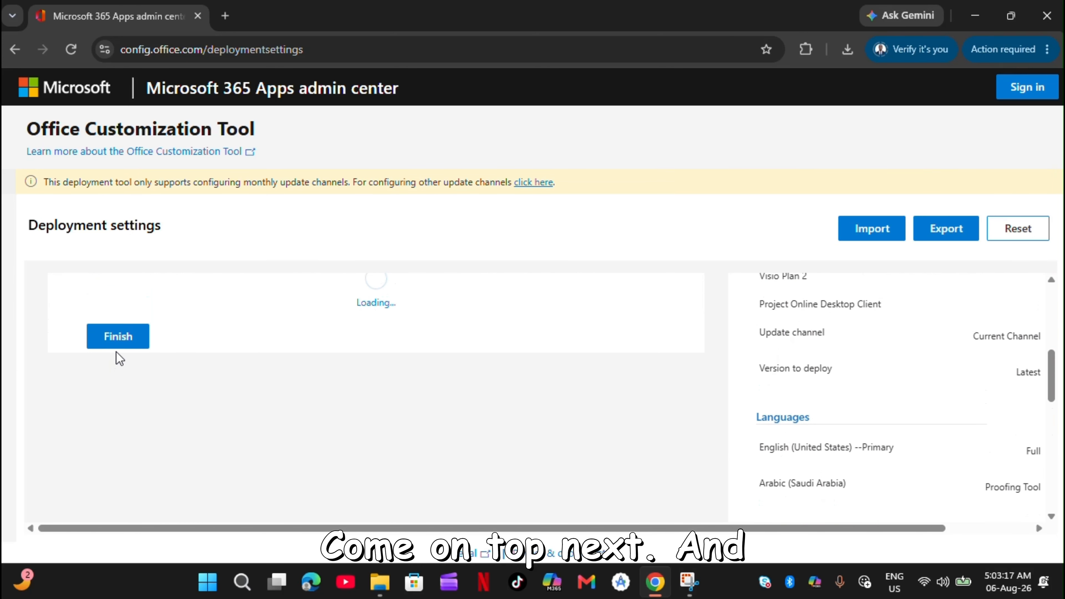
scroll(148, 442, "down", 15)
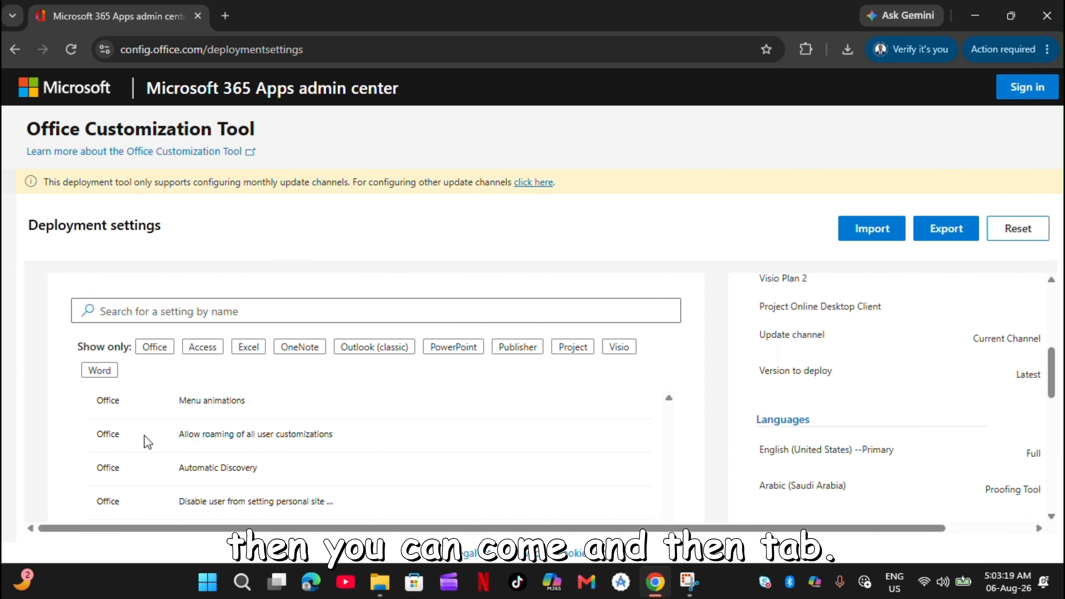
scroll(148, 442, "down", 5)
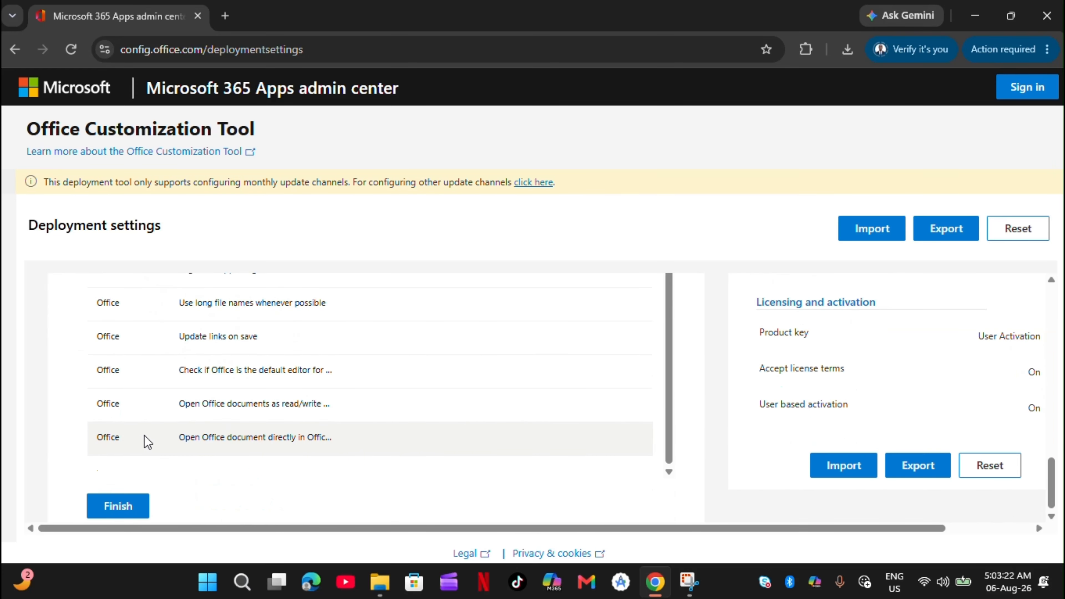
left_click(118, 506)
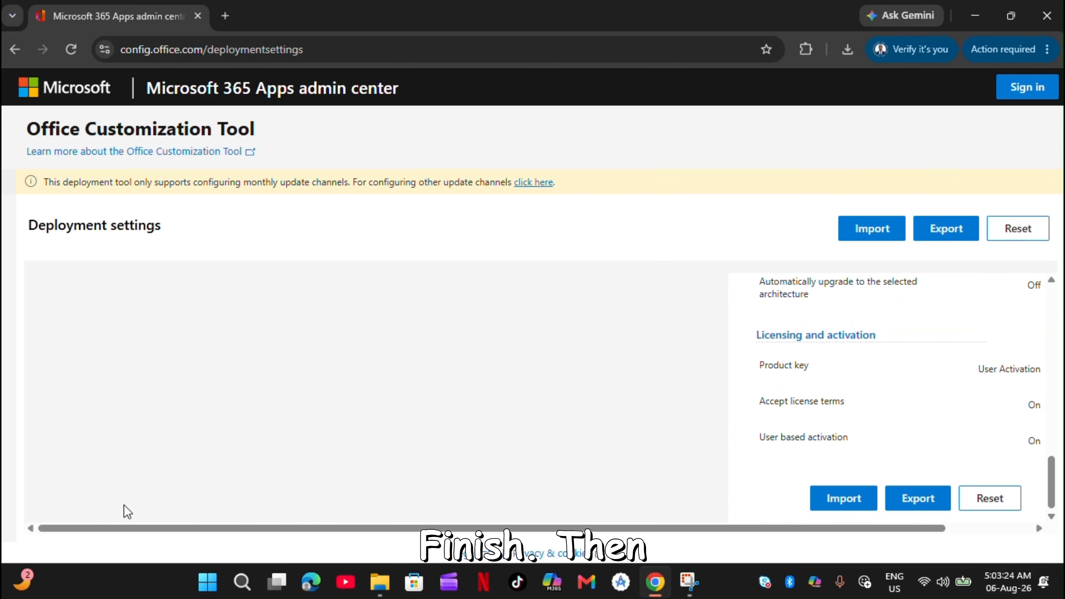
Step: Start exporting the configuration and set the default file format to Office Open XML formats
scroll(650, 444, "up", 4)
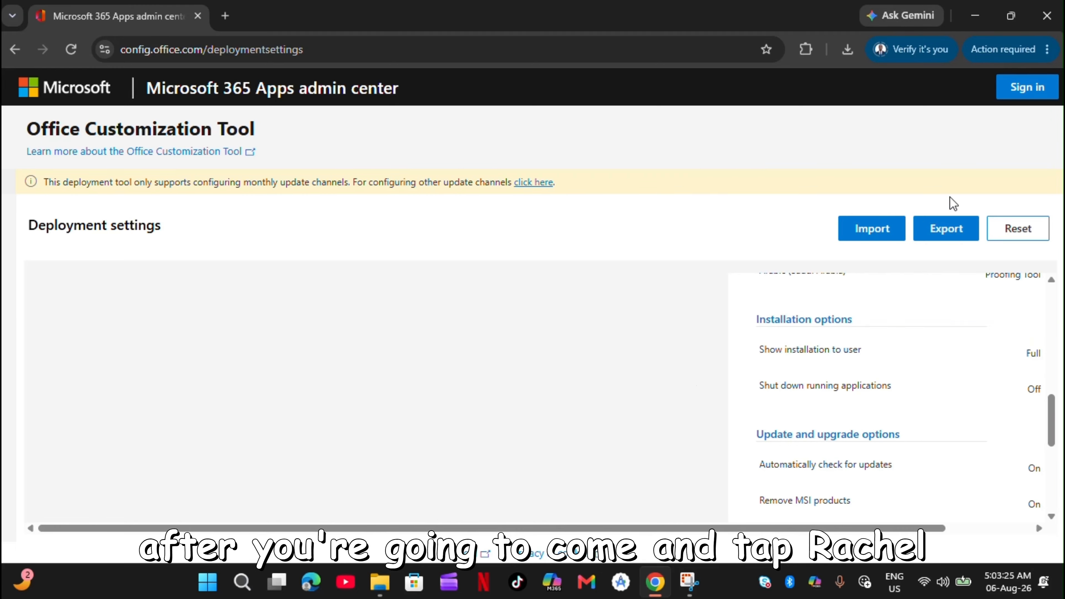
scroll(906, 333, "down", 4)
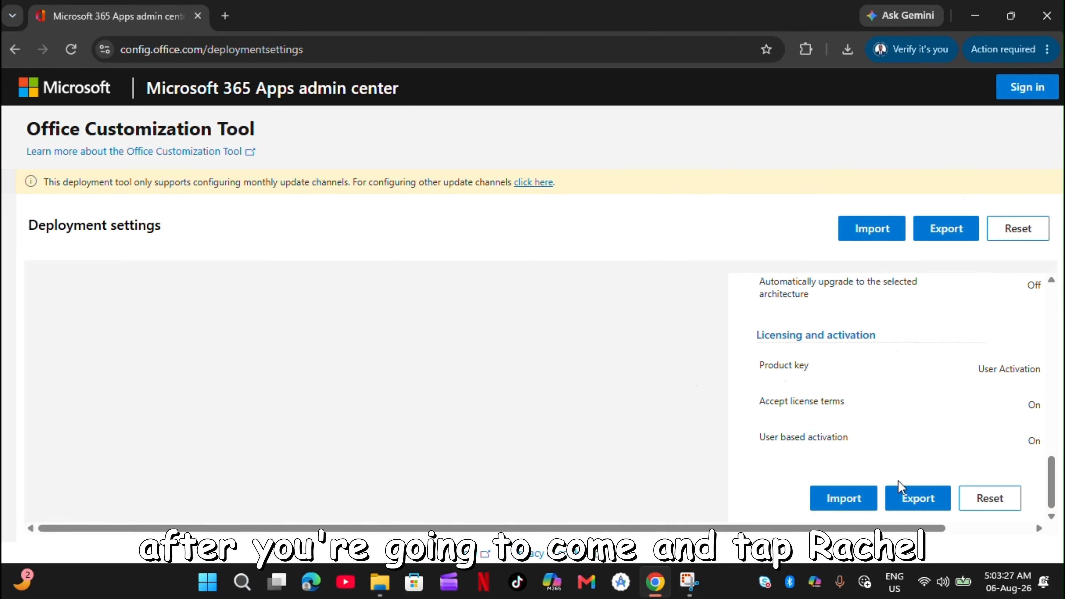
left_click(905, 505)
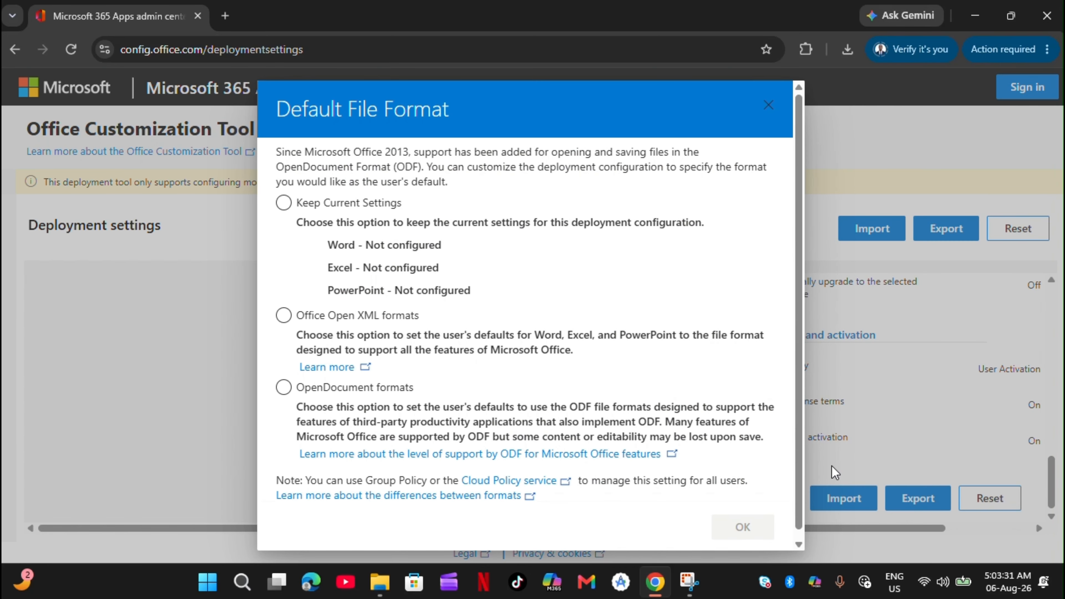
left_click(285, 317)
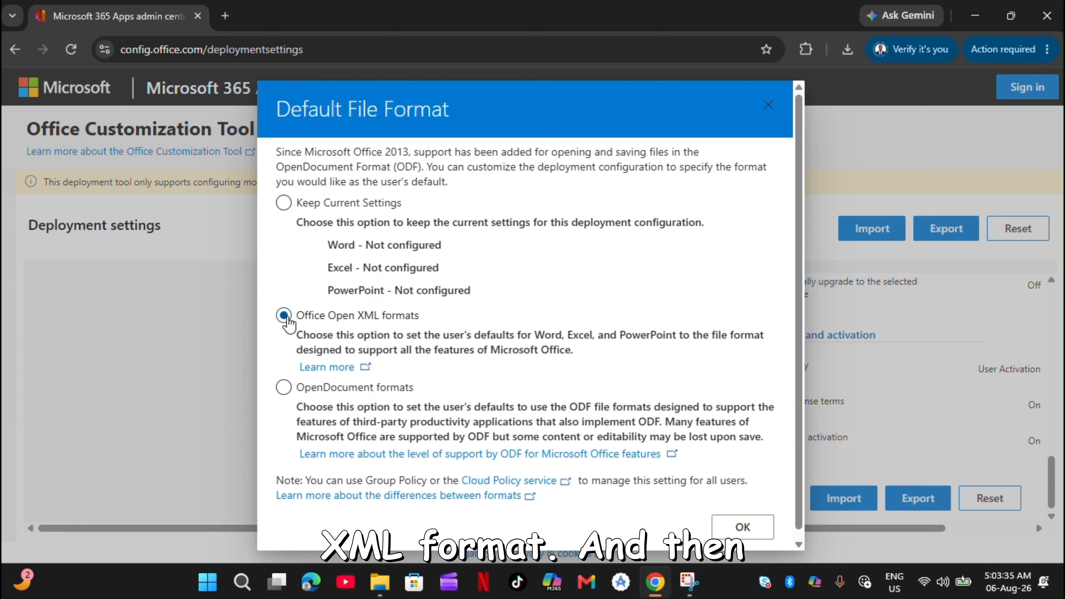
left_click(727, 527)
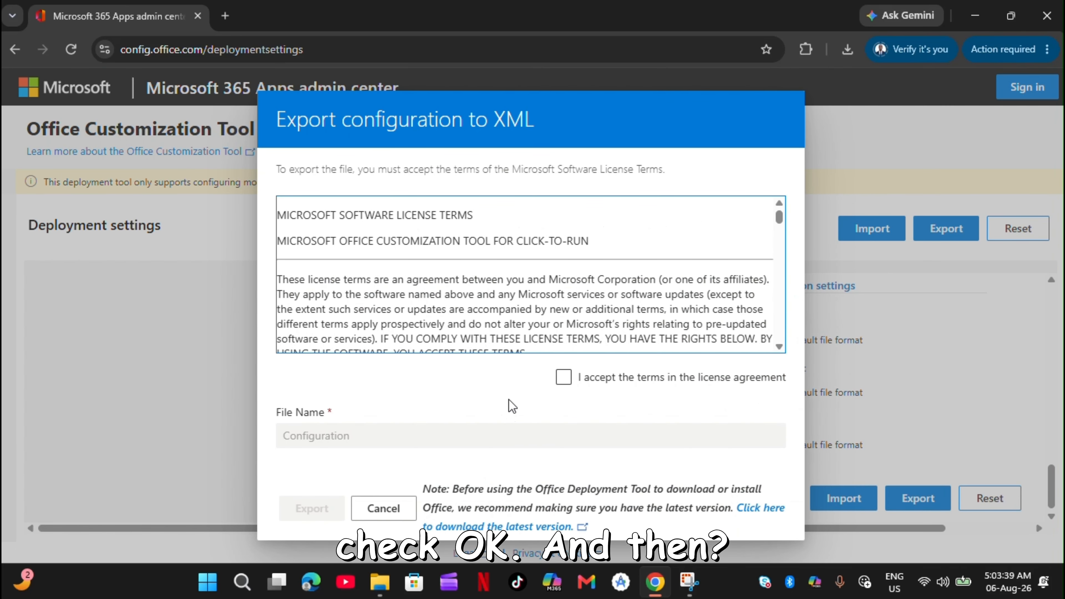
Step: Look through the Microsoft Software License Terms, accept them, and export the configuration to XML with the file name Configuration
left_click(574, 377)
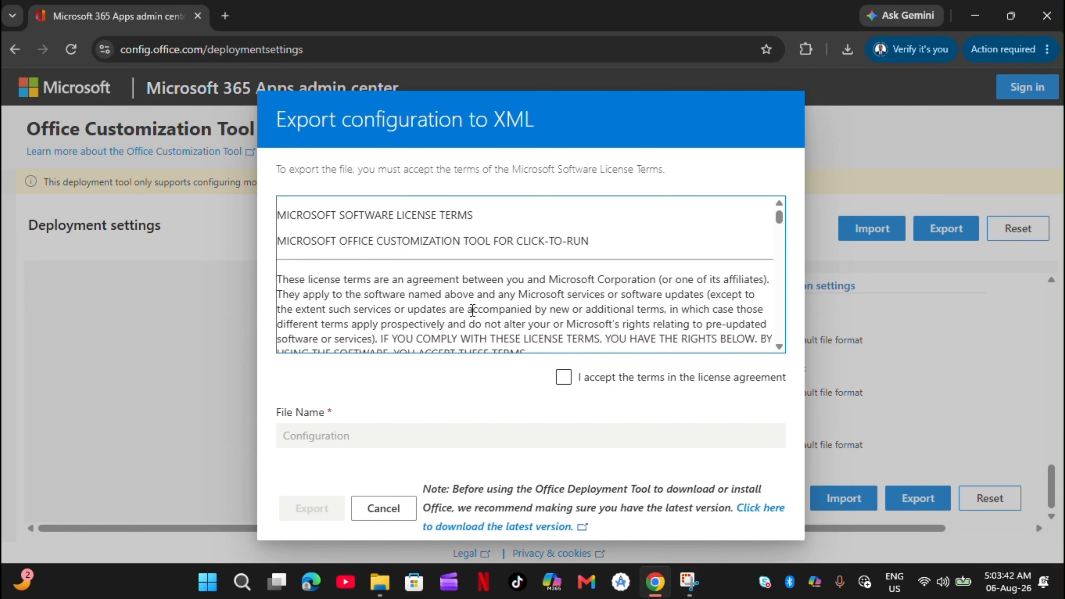
scroll(473, 310, "down", 10)
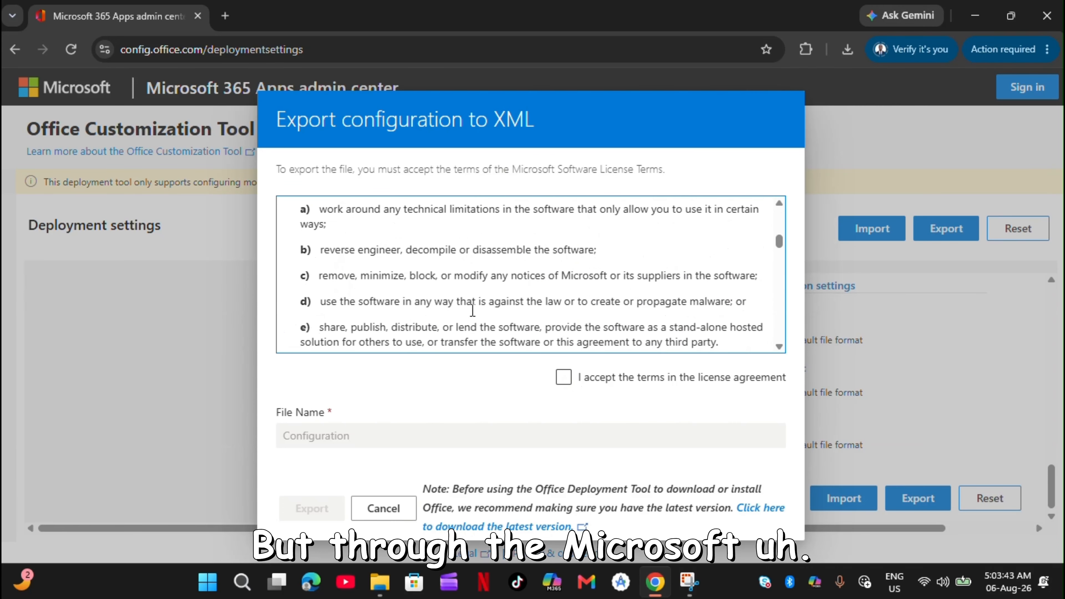
scroll(473, 311, "up", 10)
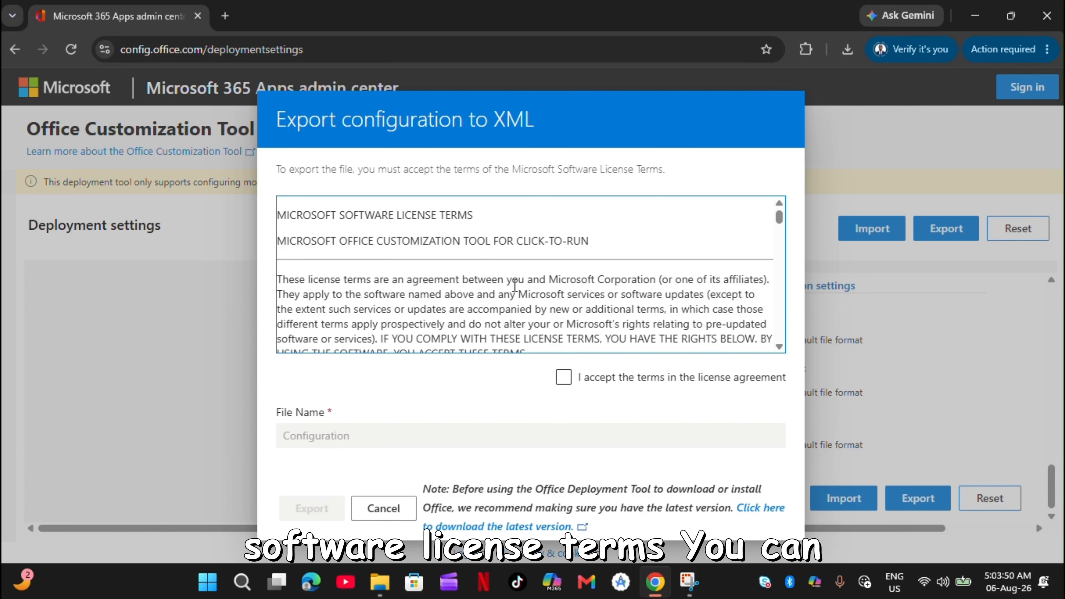
scroll(478, 333, "down", 5)
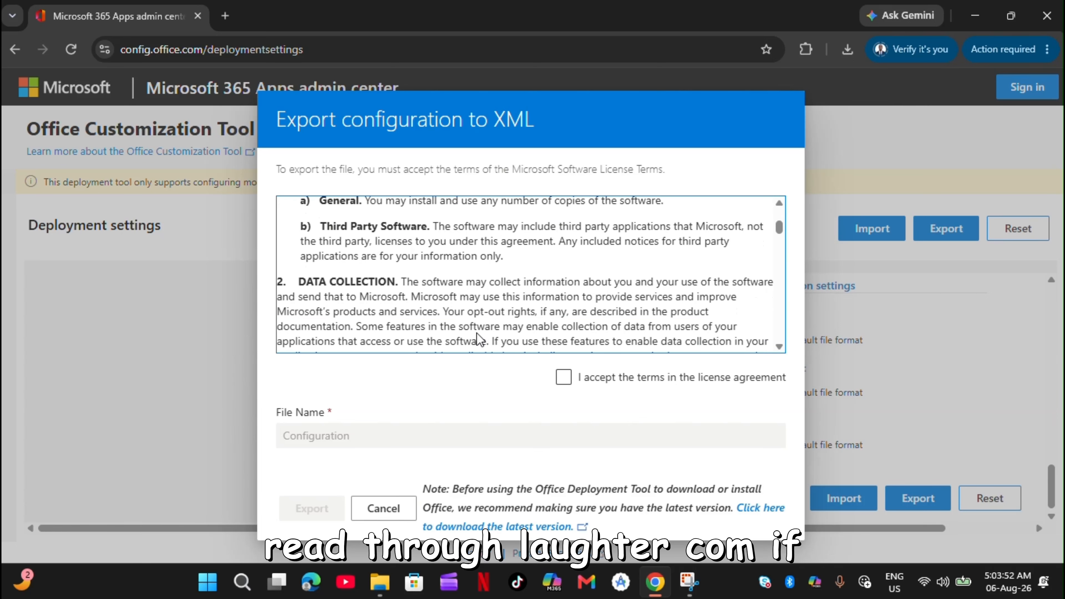
left_click(564, 377)
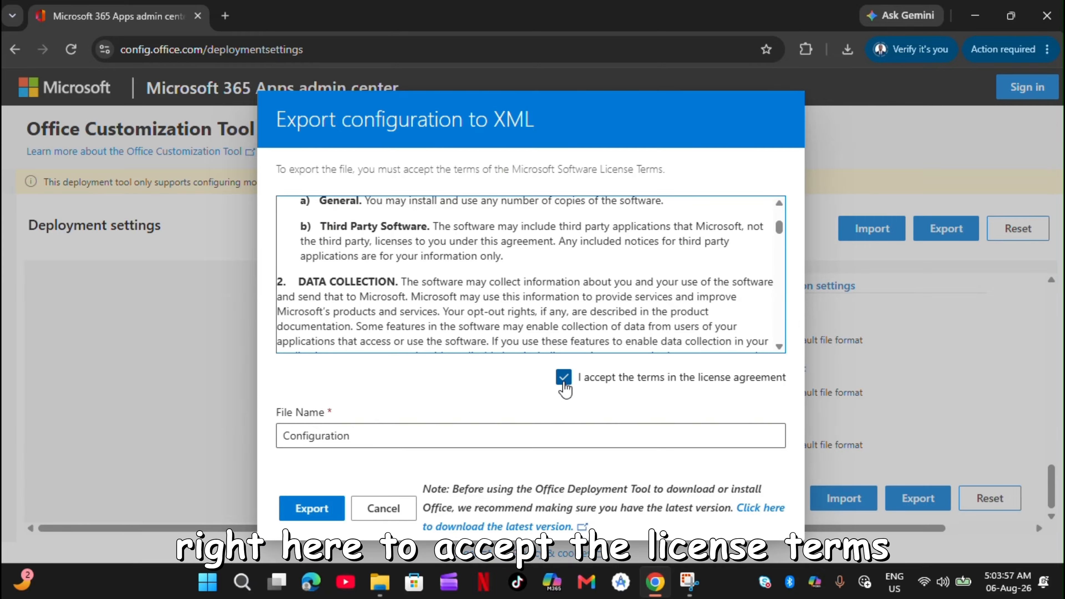
left_click(312, 509)
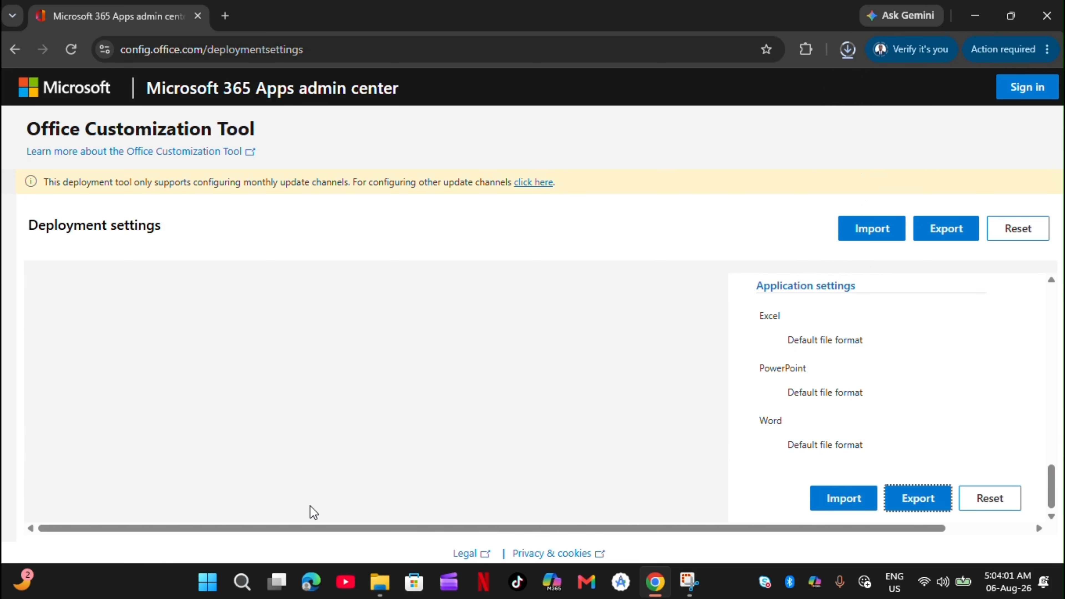
mouse_move(681, 103)
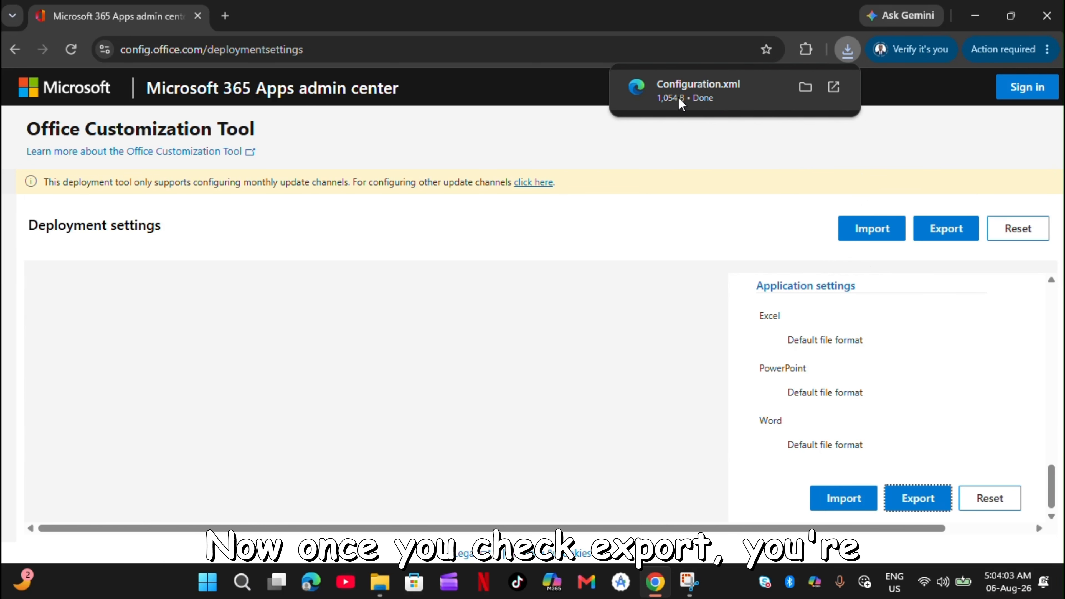
Step: Move the exported Configuration file from the Downloads folder into the Microsoft Office 2026 folder on the desktop
left_click(806, 87)
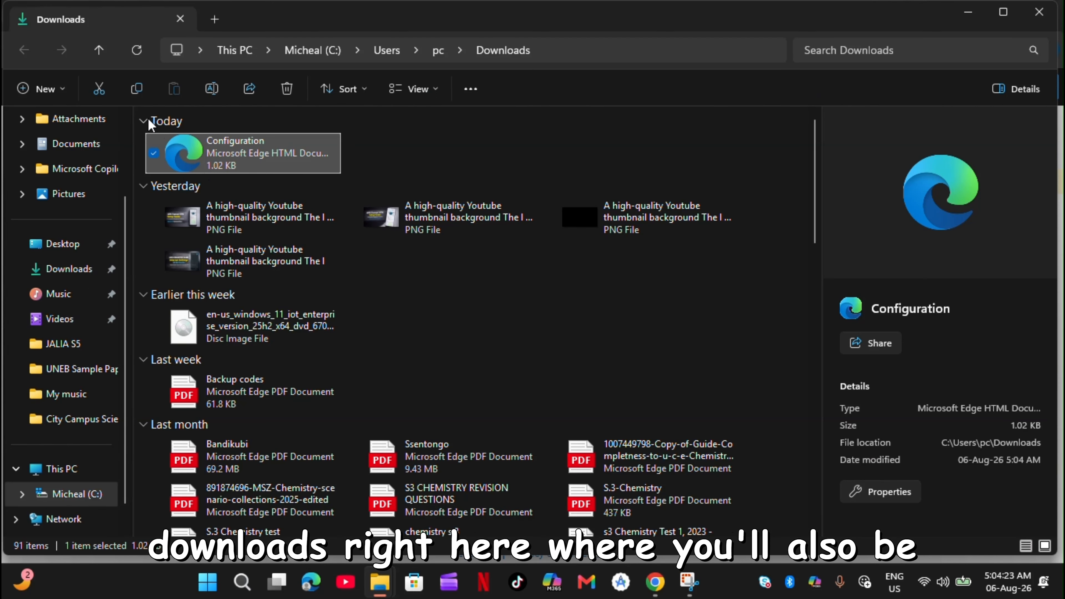
left_click(104, 91)
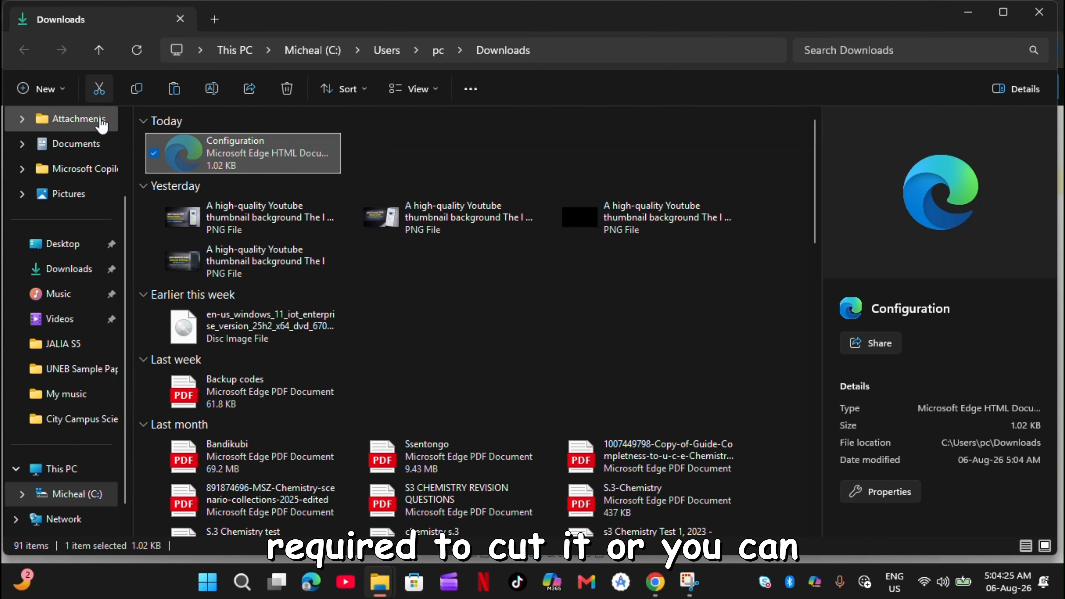
left_click(72, 276)
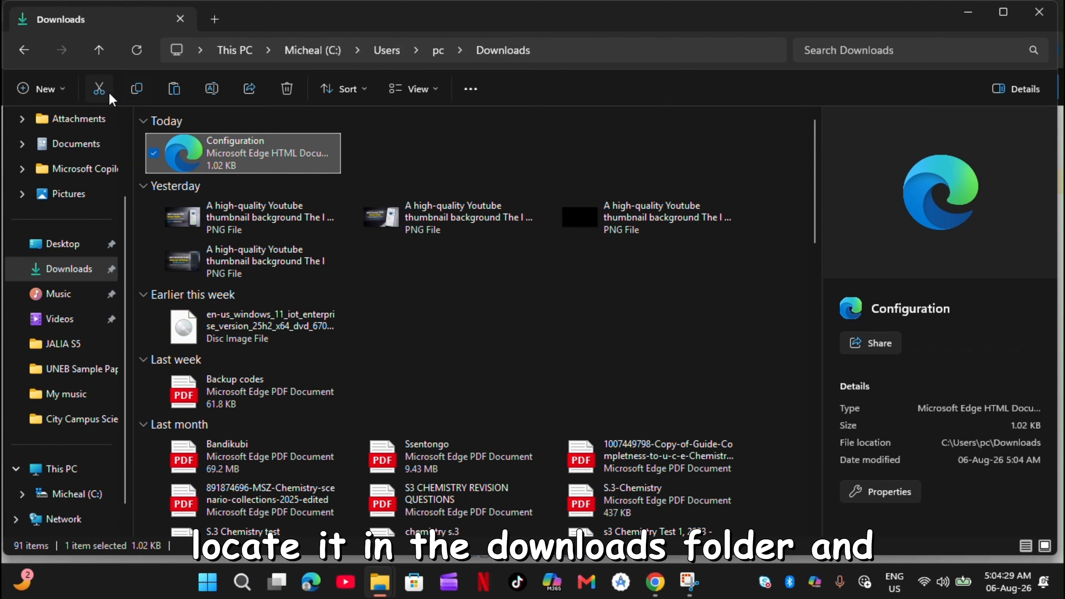
left_click(100, 90)
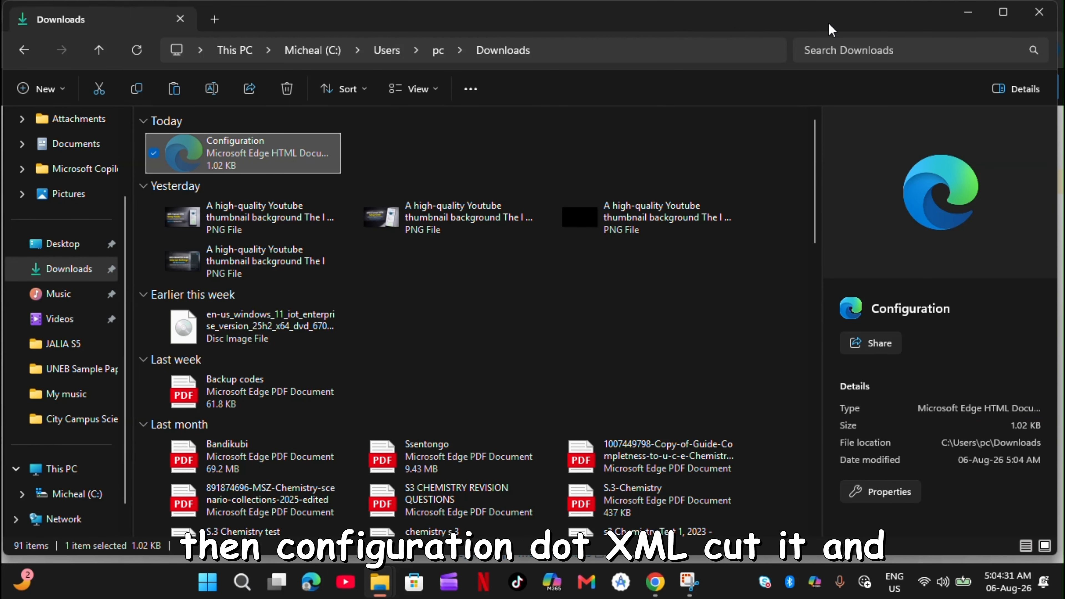
left_click(968, 15)
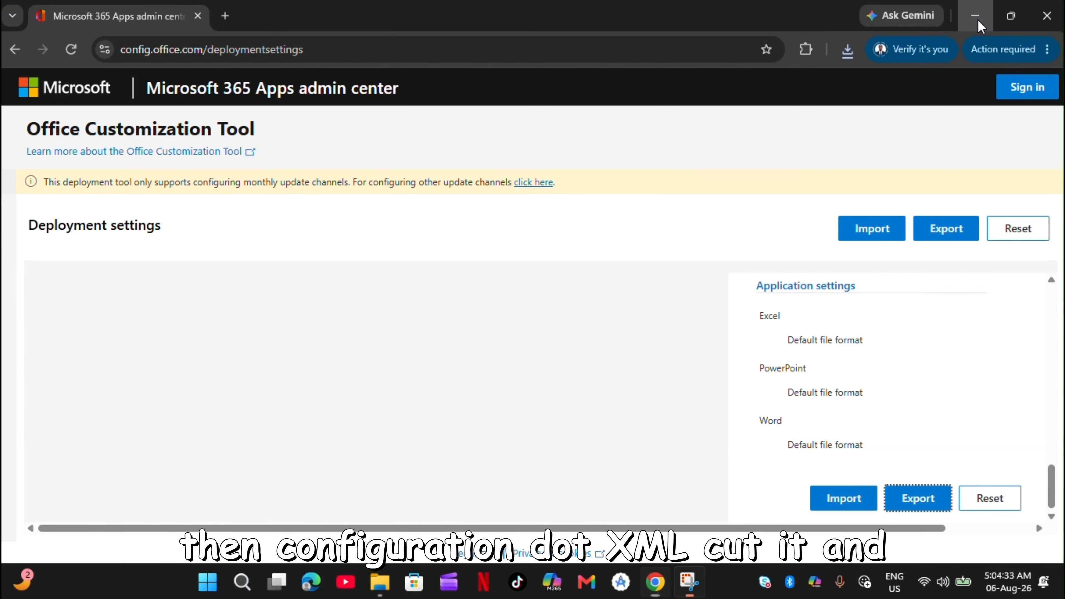
left_click(975, 16)
left_click(331, 198)
double_click(331, 198)
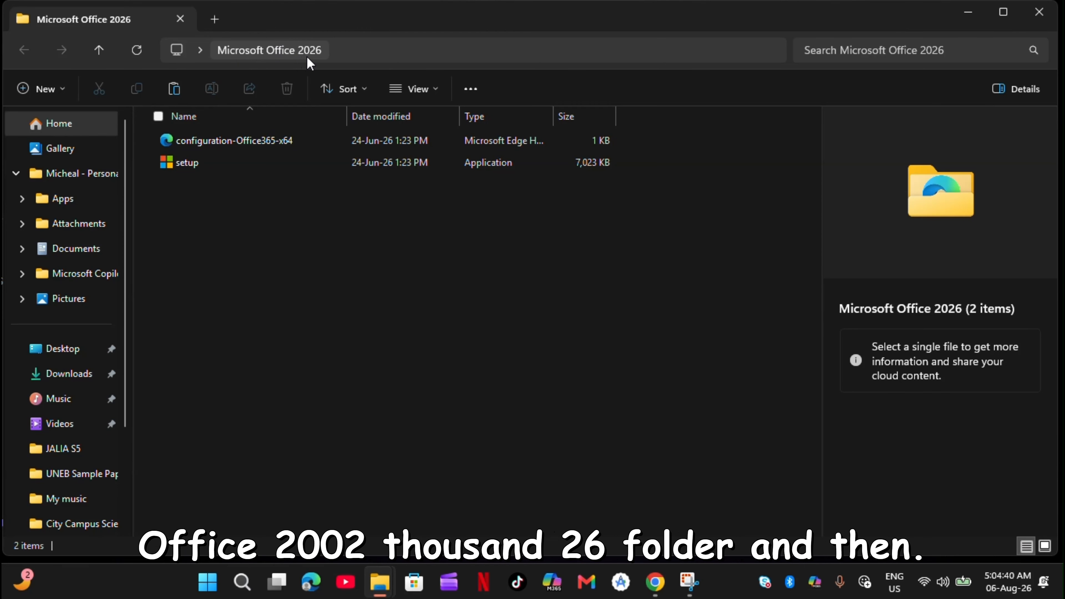
left_click(174, 89)
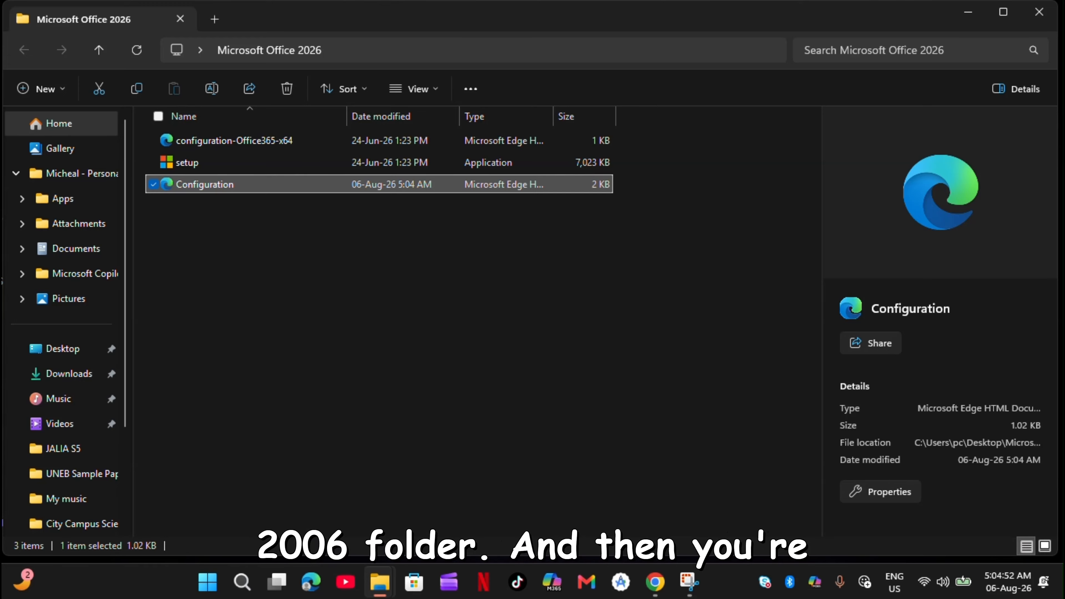
left_click(1039, 12)
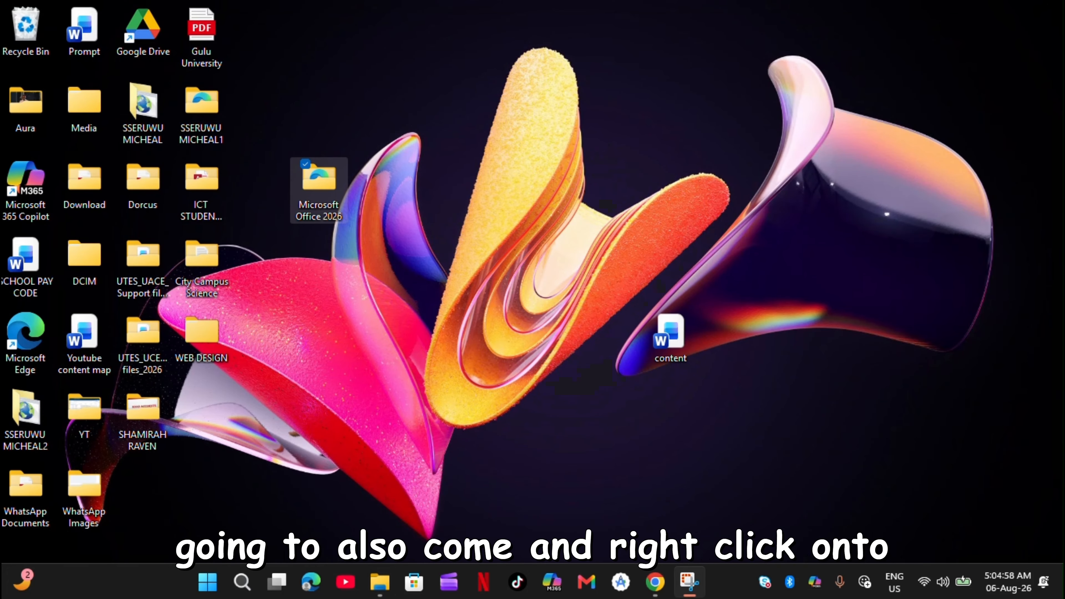
Step: Move the Microsoft Office 2026 folder from the desktop to the root of the C: drive
right_click(327, 192)
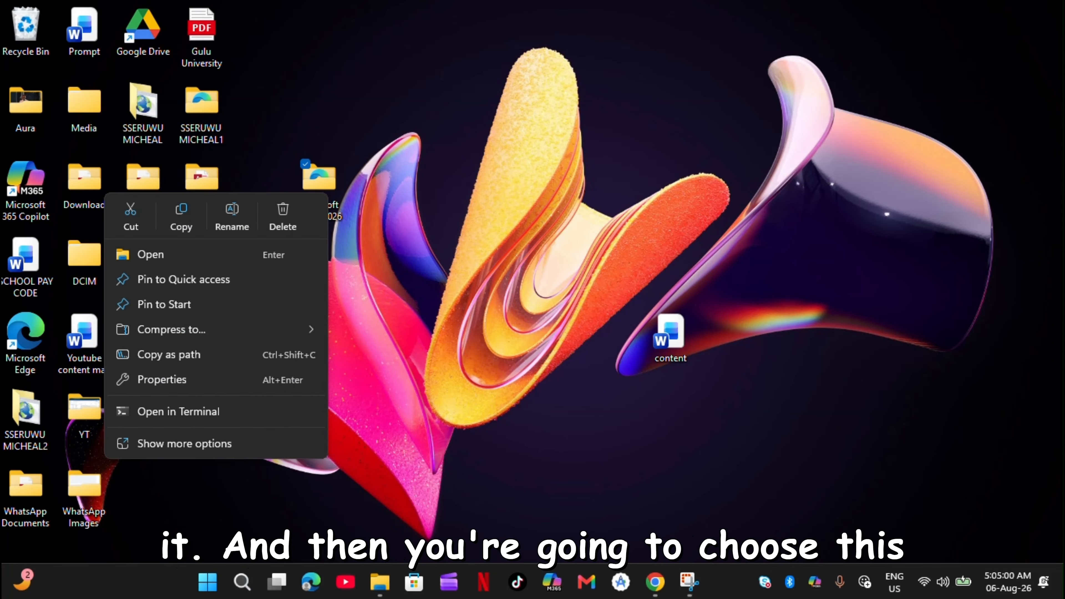
left_click(129, 215)
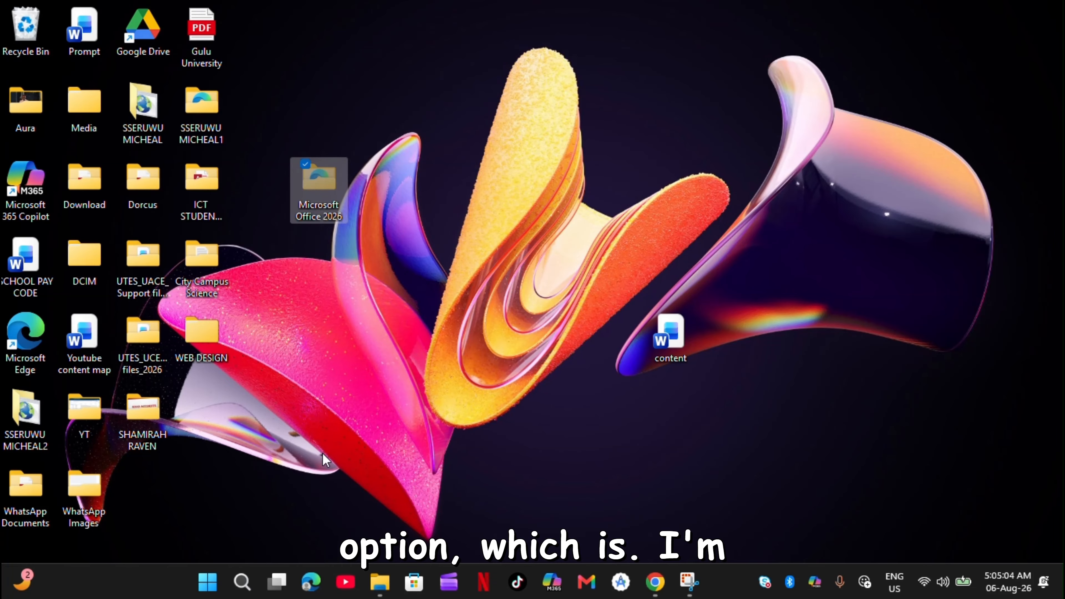
left_click(380, 581)
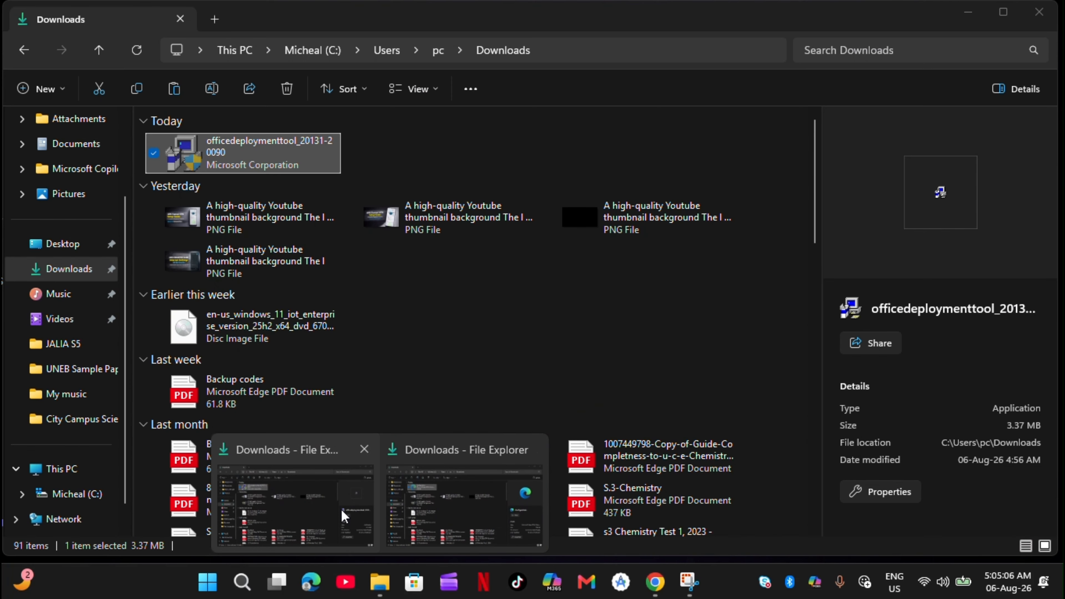
left_click(363, 504)
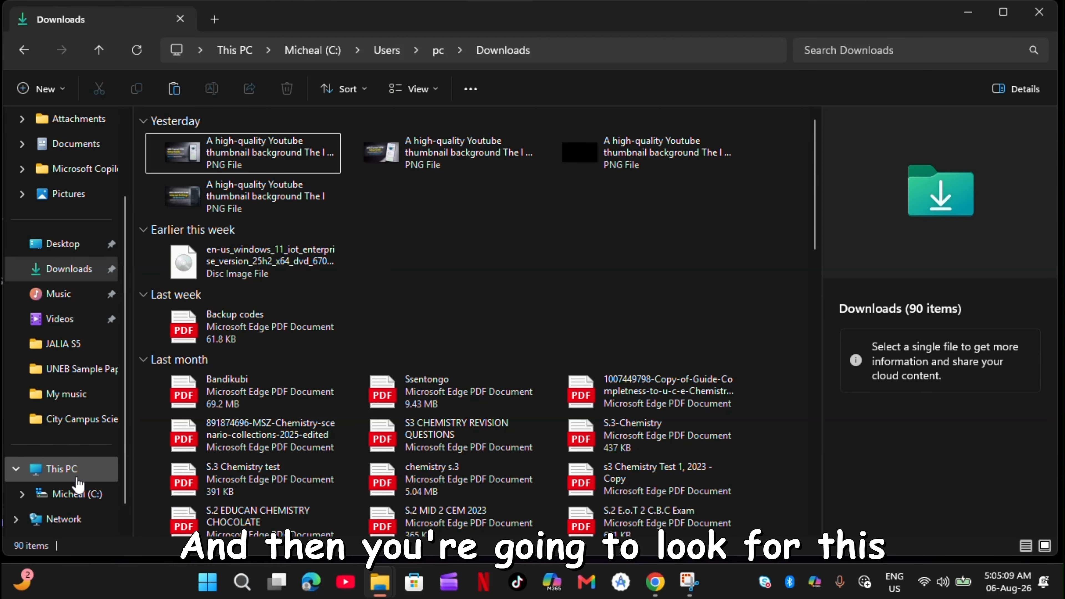
double_click(86, 469)
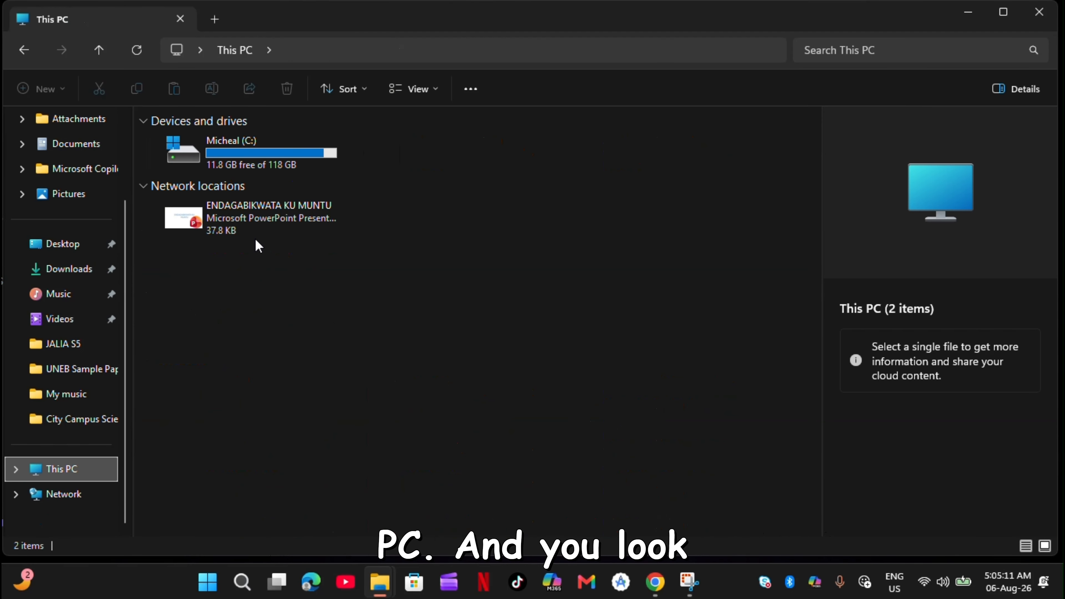
double_click(218, 155)
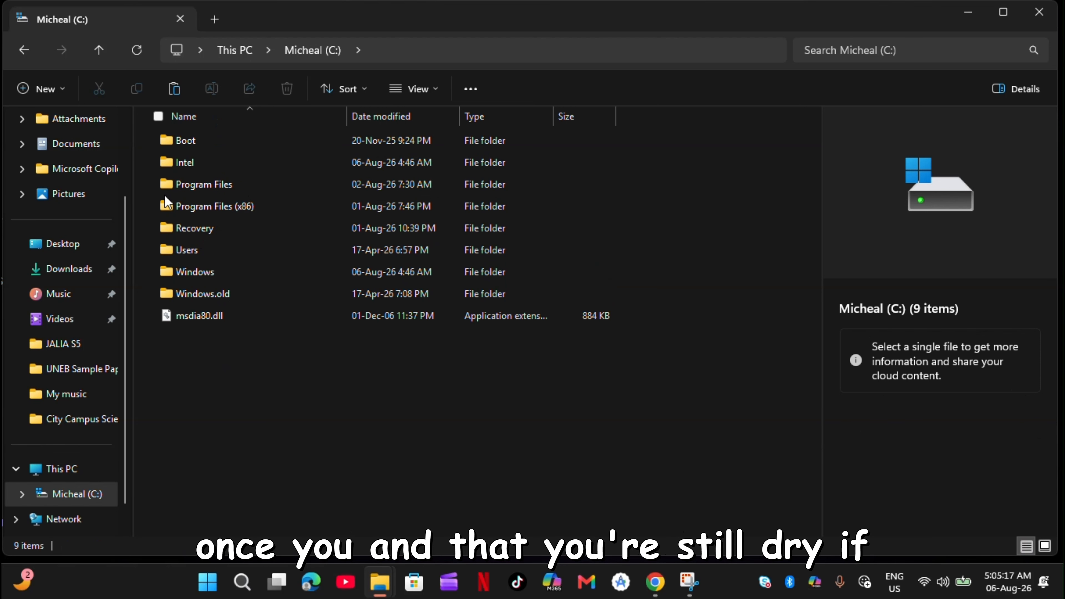
left_click(175, 89)
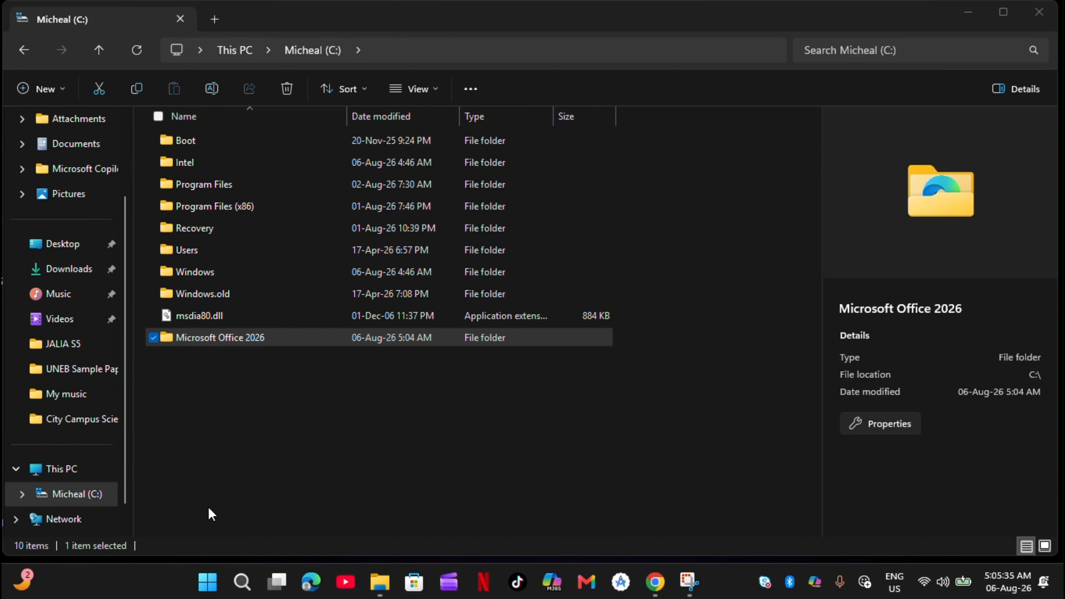
Step: Find Command Prompt with a search for "comm" and run it as administrator
key("super")
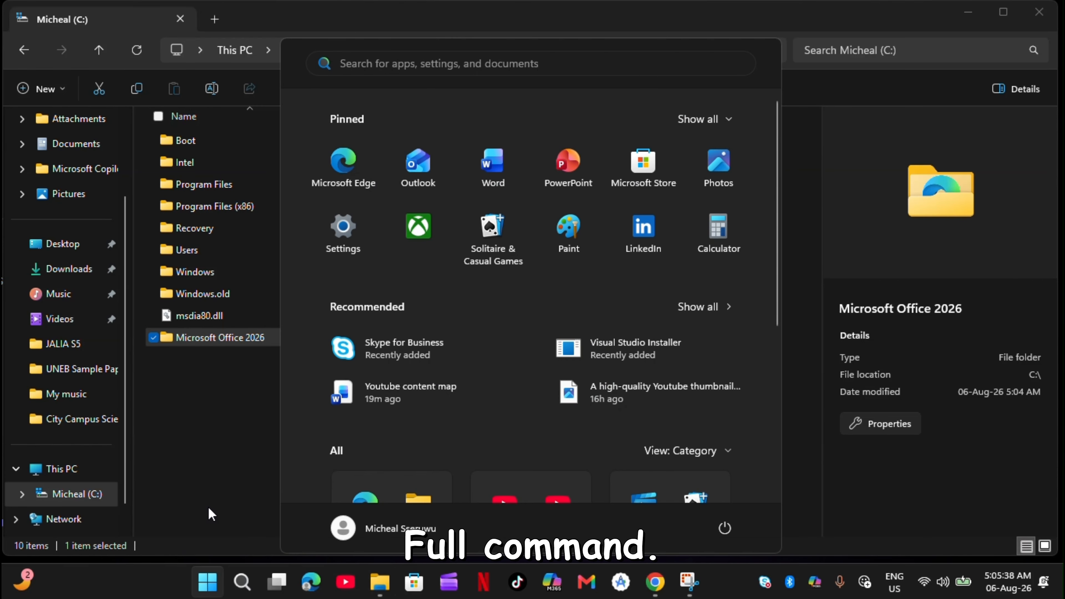
type("comm")
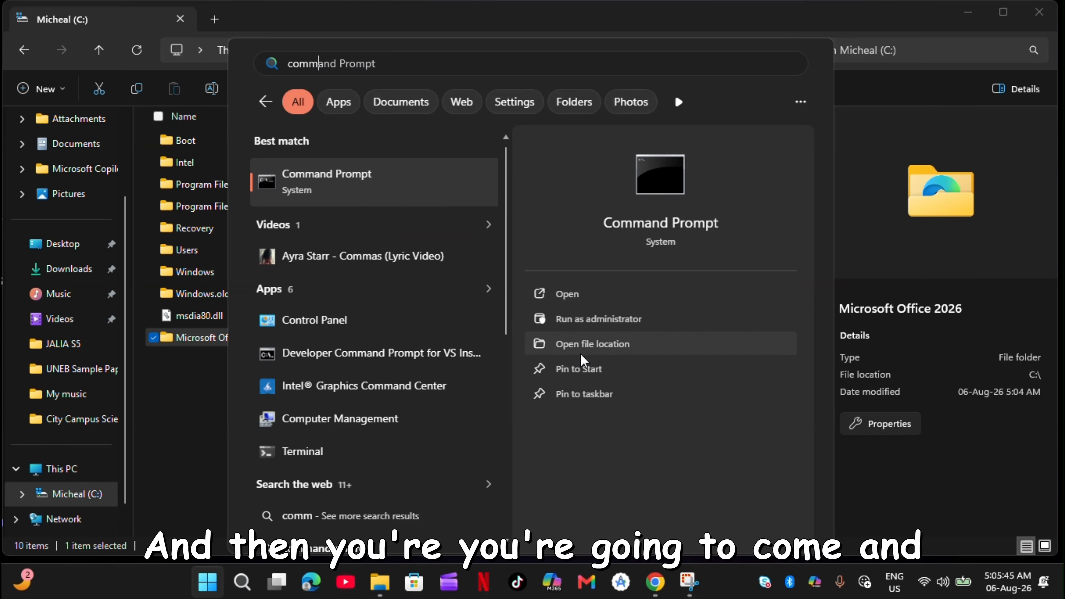
left_click(600, 327)
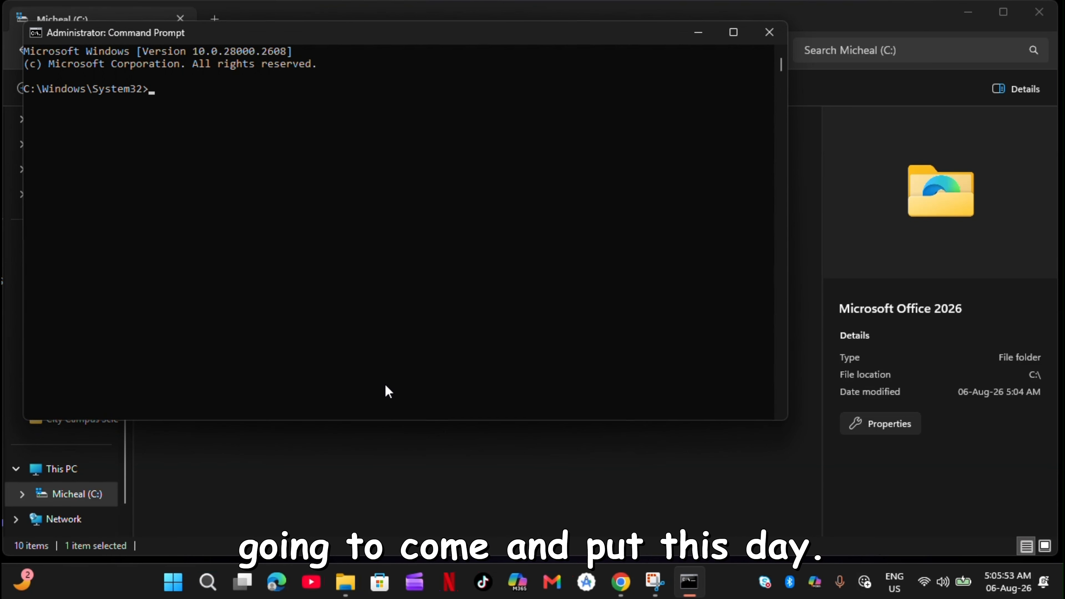
Step: Change the Command Prompt directory to C:\Microsoft Office 2026 with cd, using the path copied from the folder
type("cd")
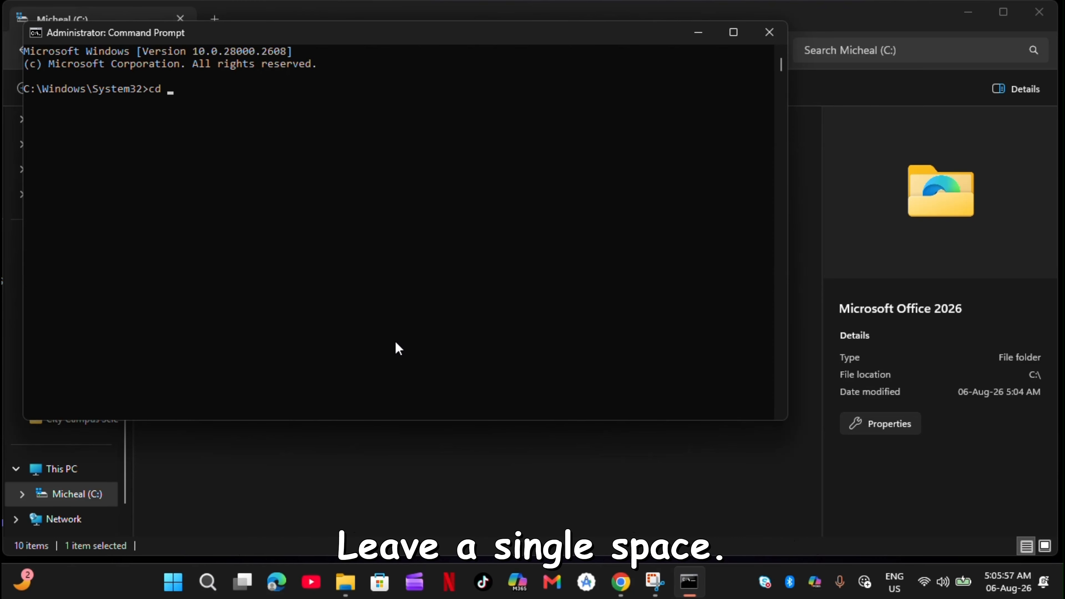
left_click(697, 34)
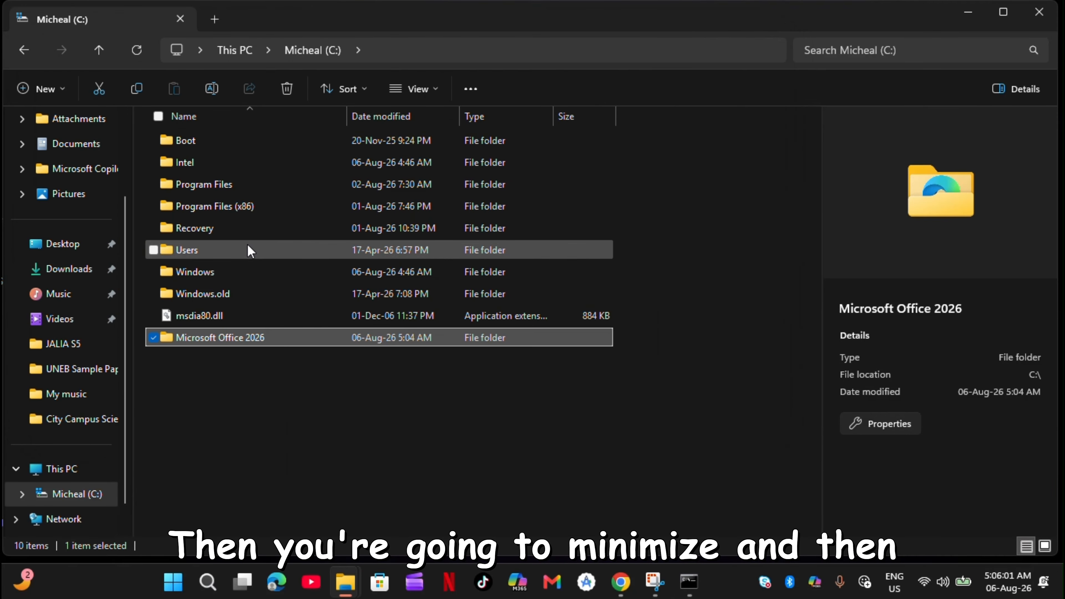
double_click(186, 338)
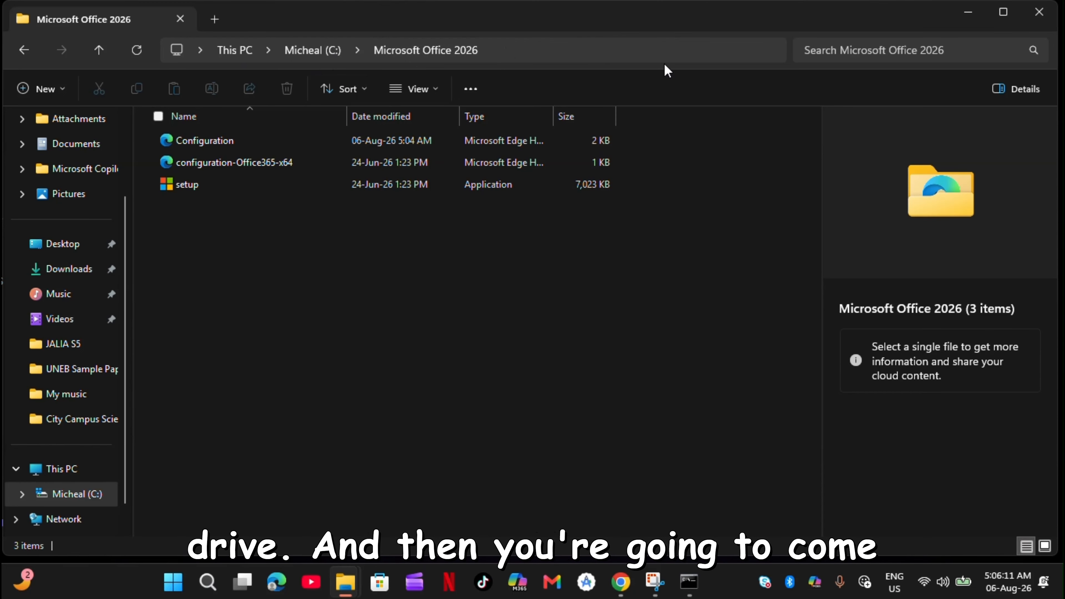
left_click(676, 48)
key("ctrl+c")
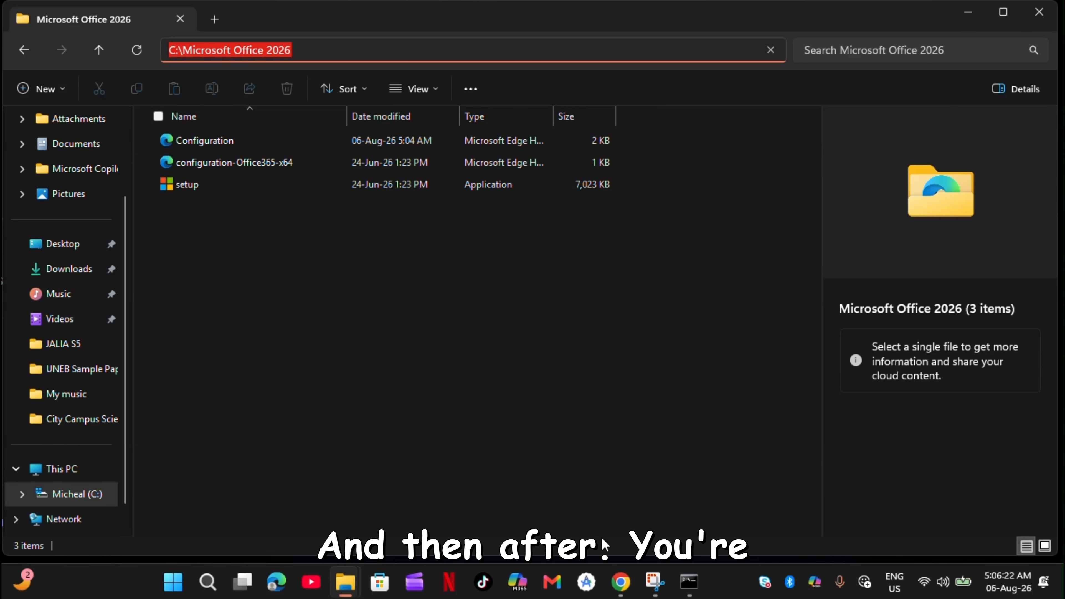
left_click(695, 585)
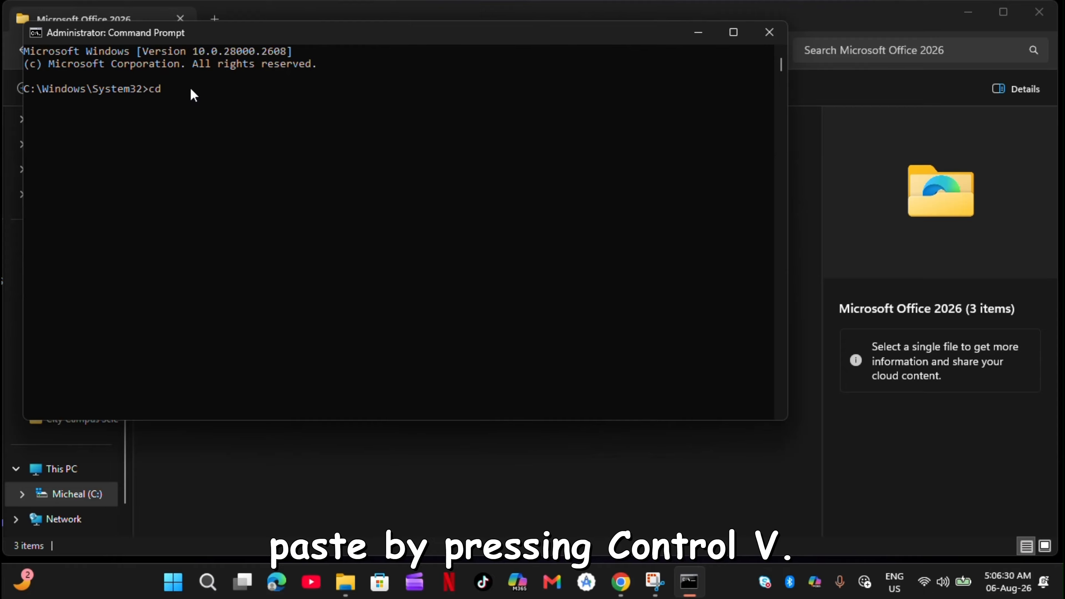
key("ctrl+v")
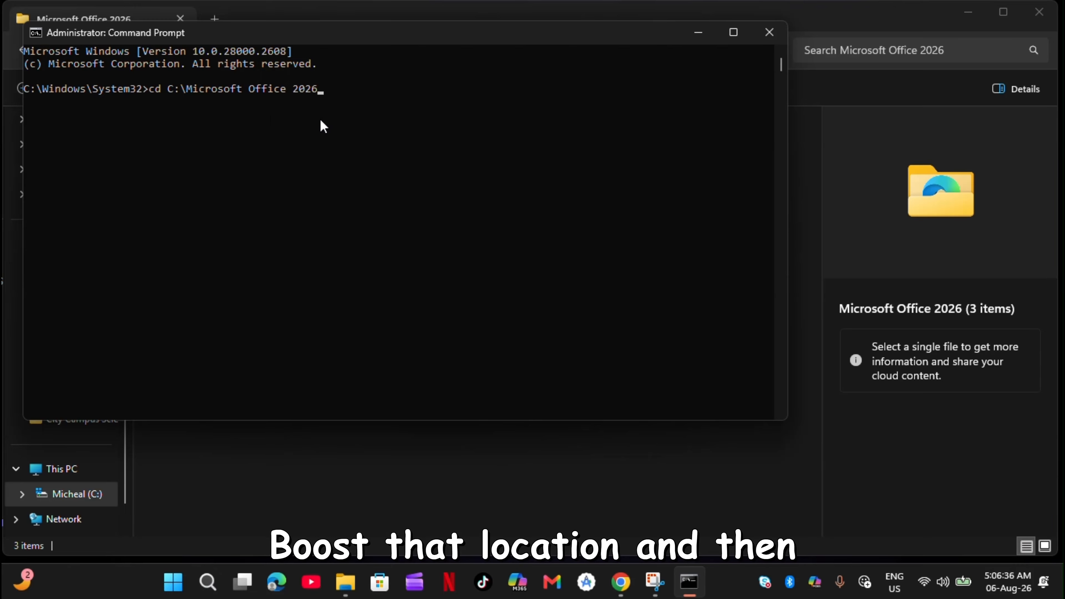
key("Return")
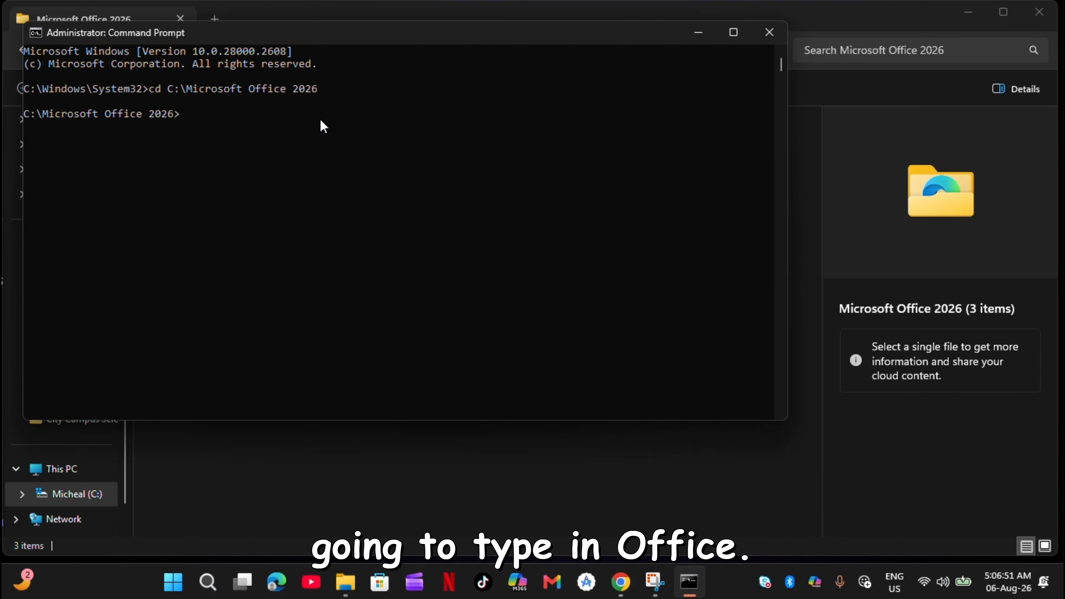
Step: Start entering a command beginning with "Off" at the C:\Microsoft Office 2026 prompt
type("Off")
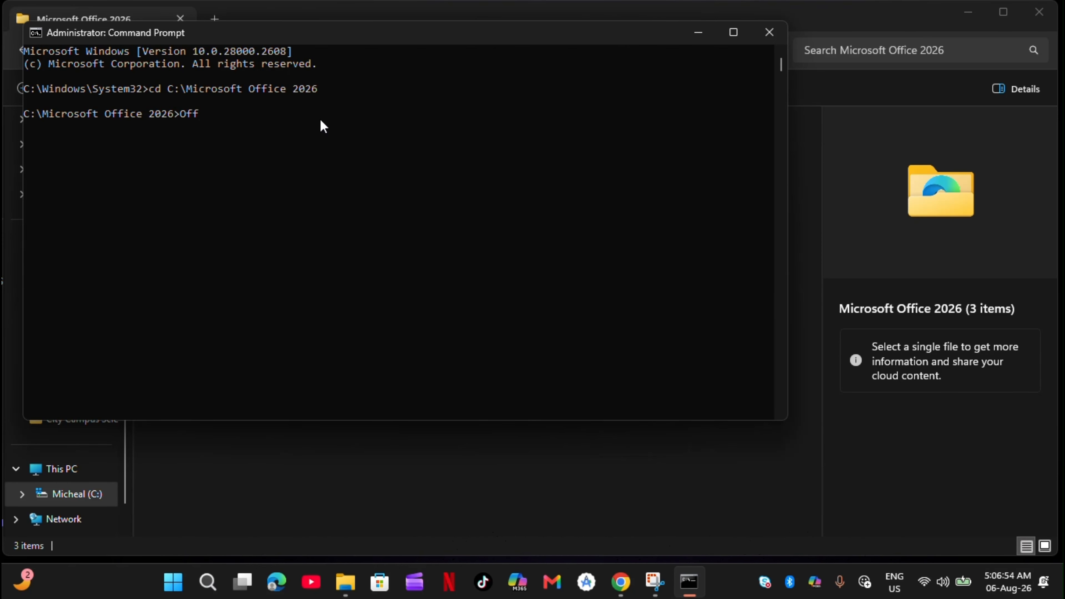